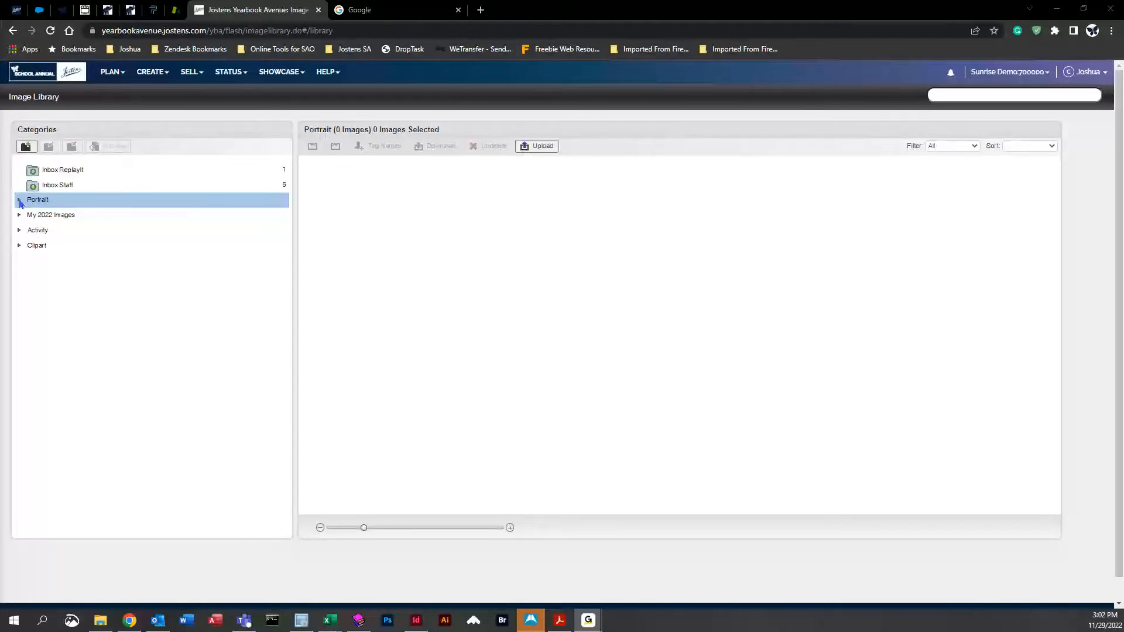
Step: Open a preview of the second class folder in the Portrait category
click(19, 200)
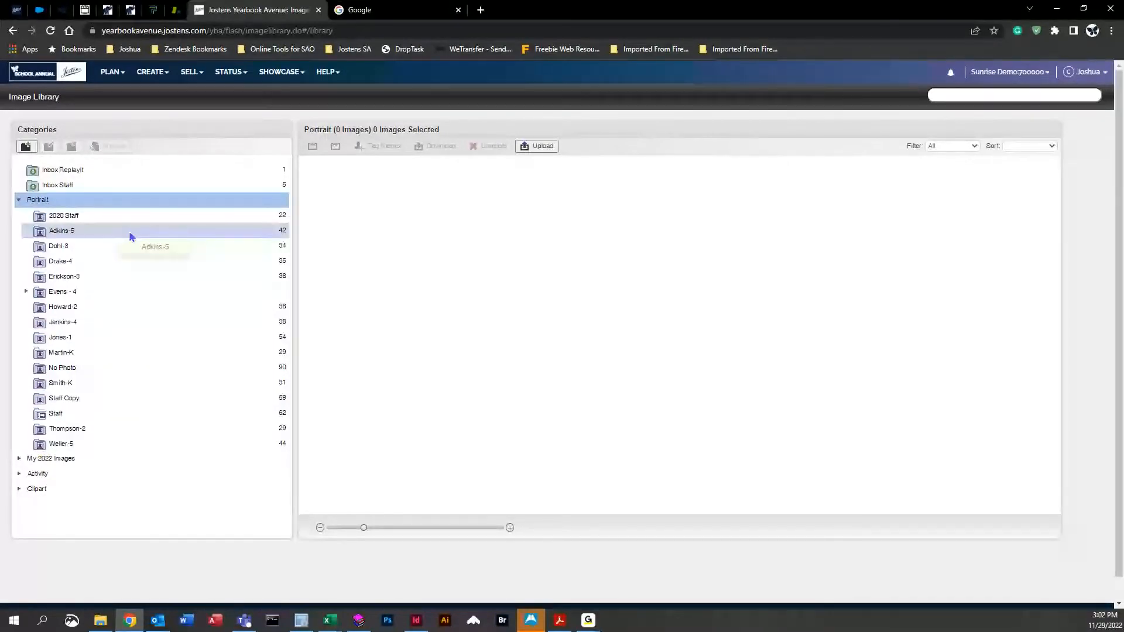
click(98, 233)
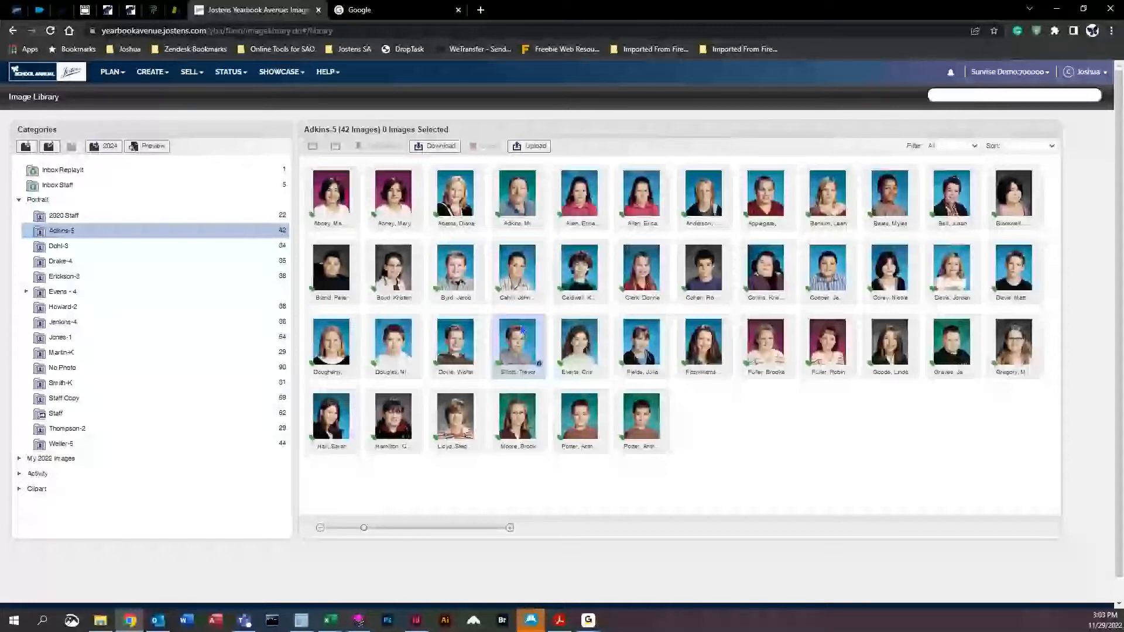
click(153, 149)
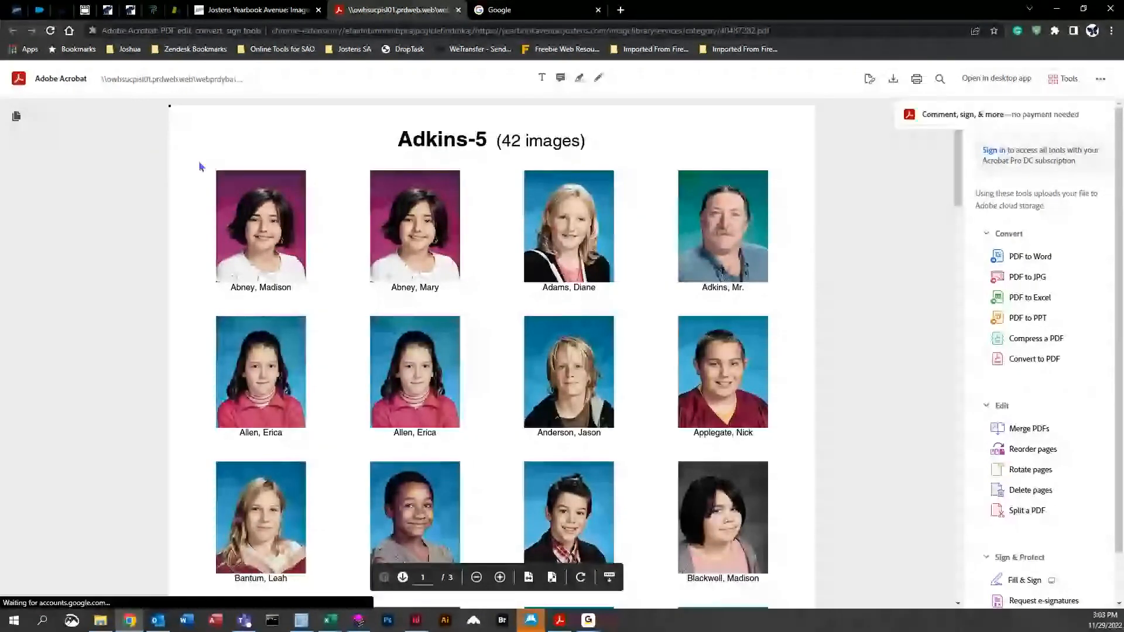
Step: Examine the portraits and printed names across the pages of the class preview PDF for spelling errors and duplicates
scroll(514, 288, down, 8)
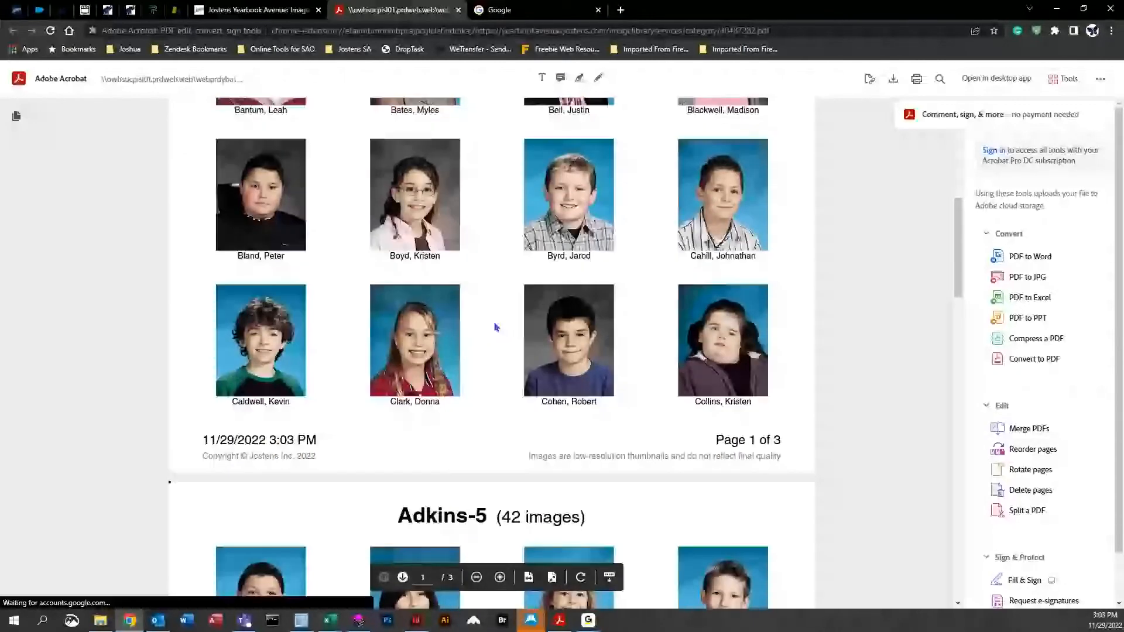
scroll(495, 326, down, 10)
scroll(495, 326, down, 7)
scroll(508, 459, up, 5)
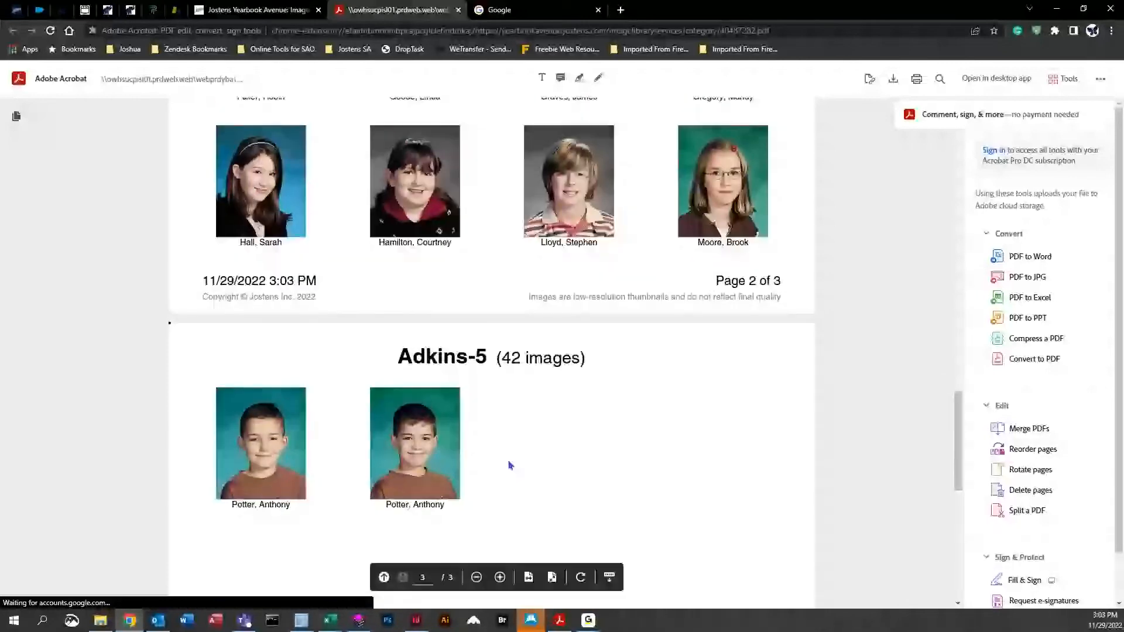
scroll(507, 456, up, 15)
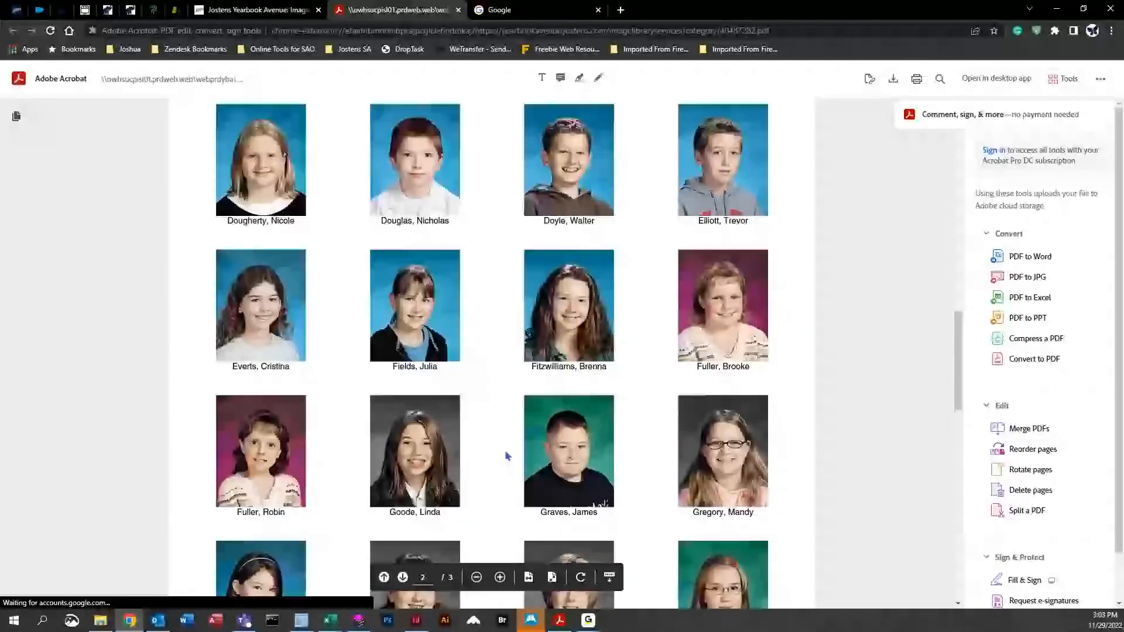
scroll(508, 414, up, 2)
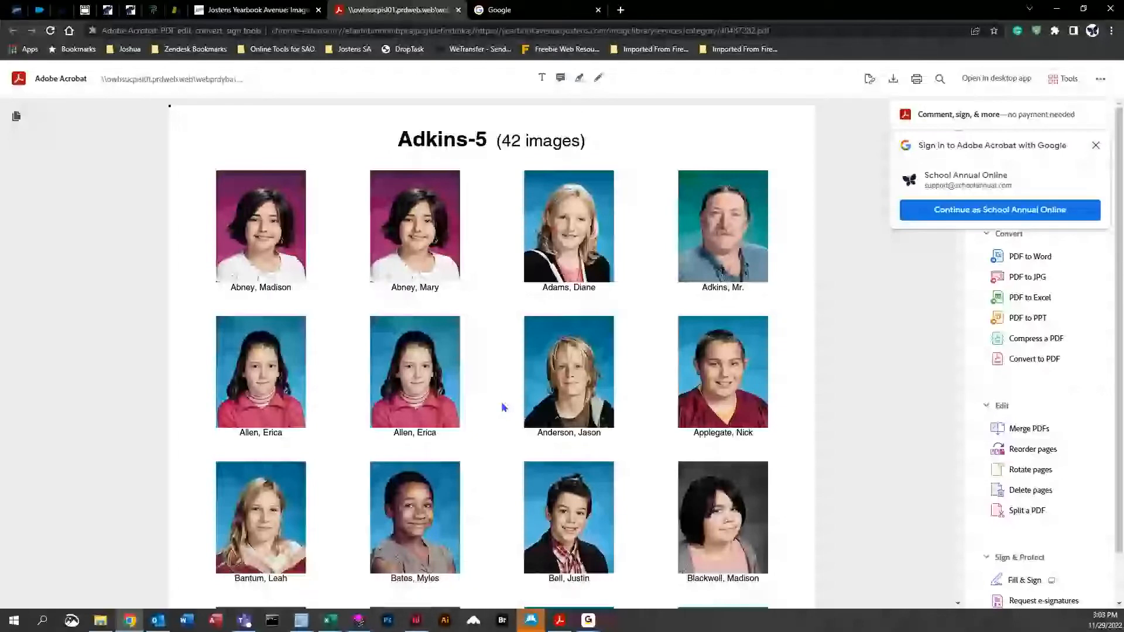
scroll(514, 391, down, 2)
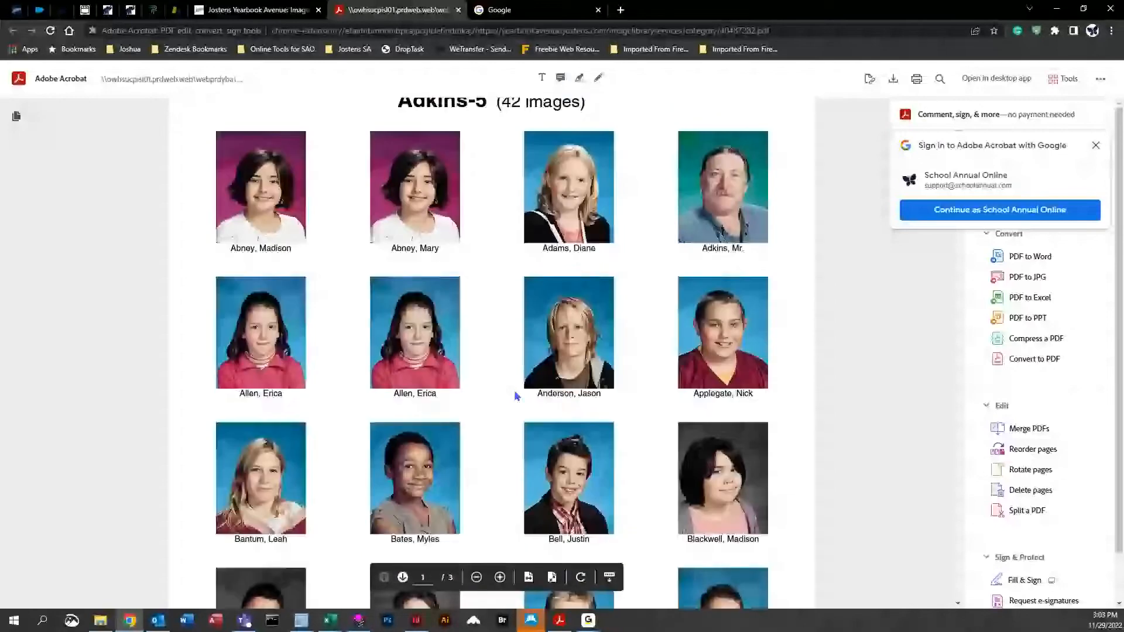
scroll(516, 396, down, 1)
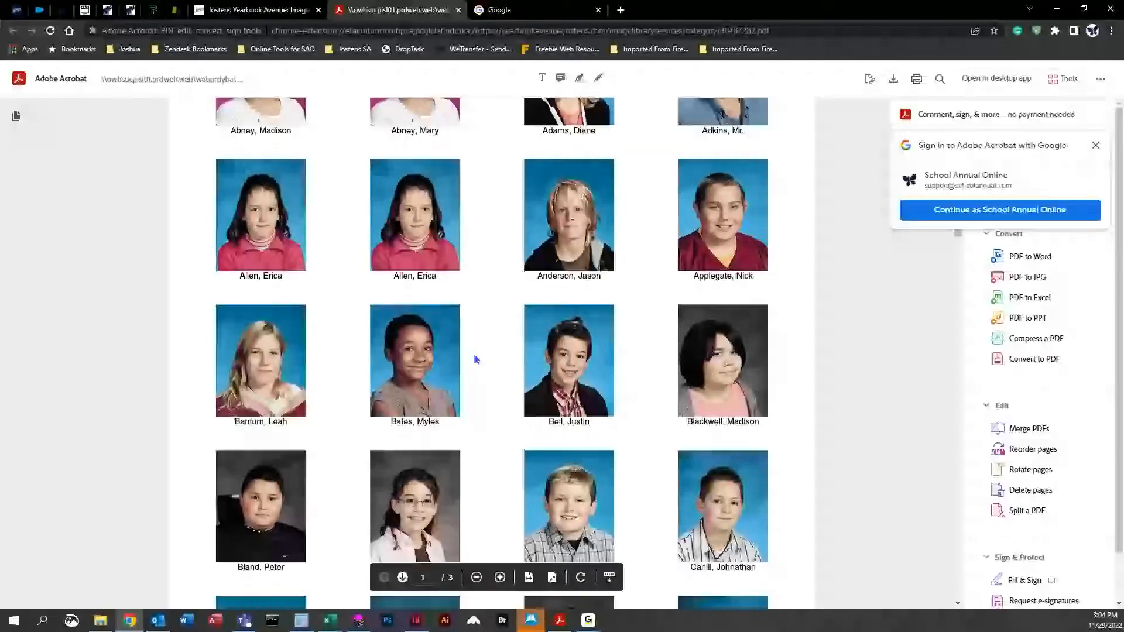
scroll(477, 360, down, 4)
scroll(484, 367, down, 2)
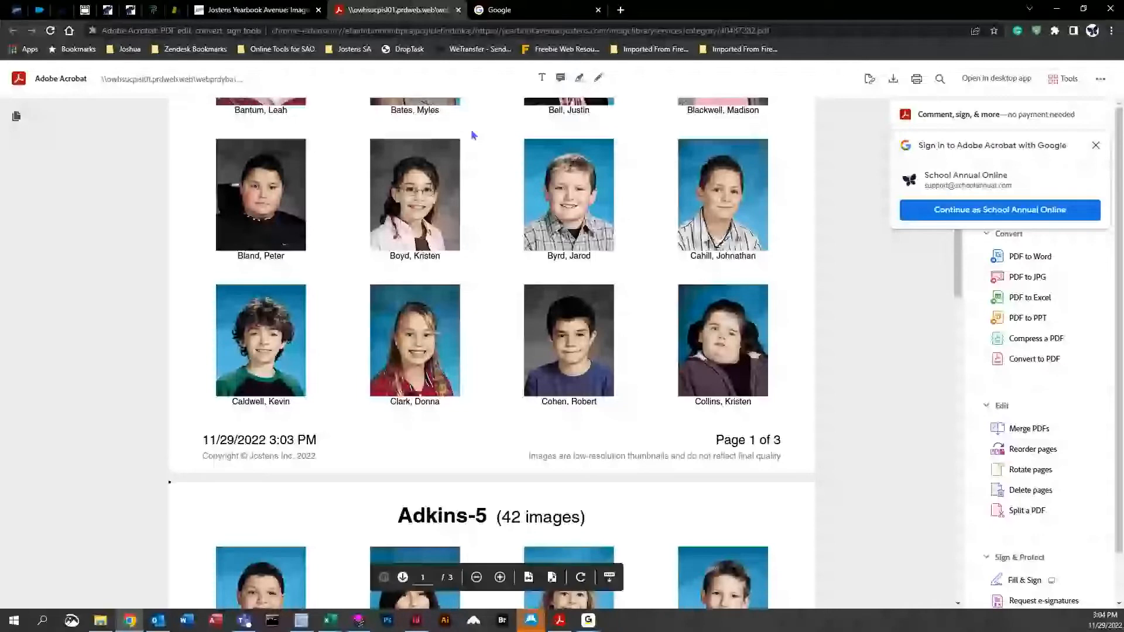
Step: Close the PDF preview, return to the Image Library and open the Coverage Report
click(251, 10)
middle_click(367, 17)
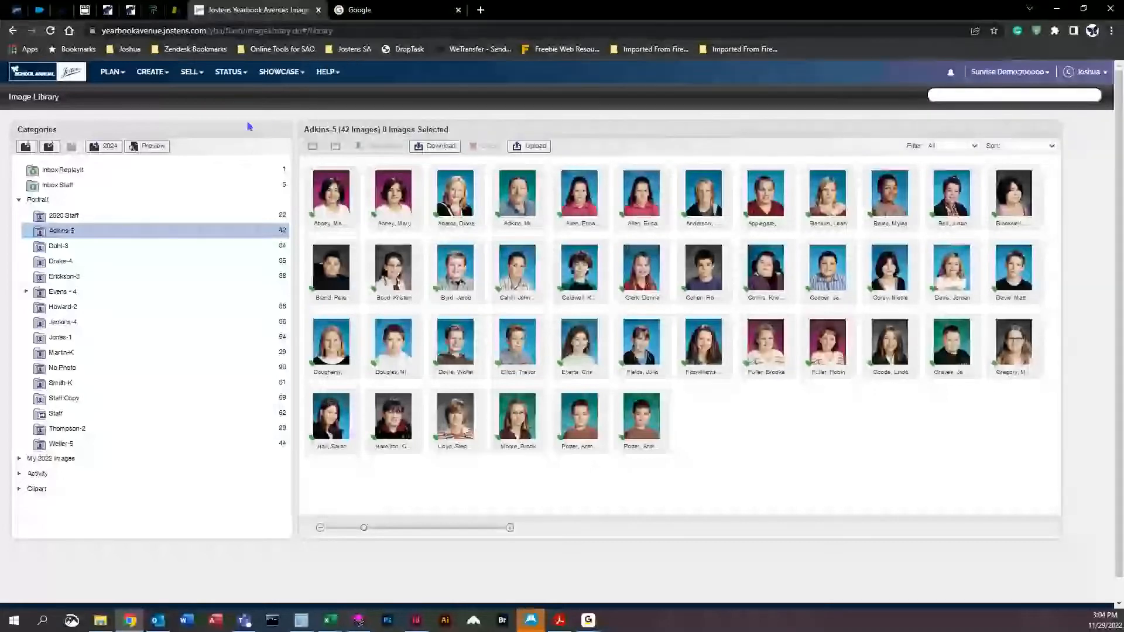
click(161, 77)
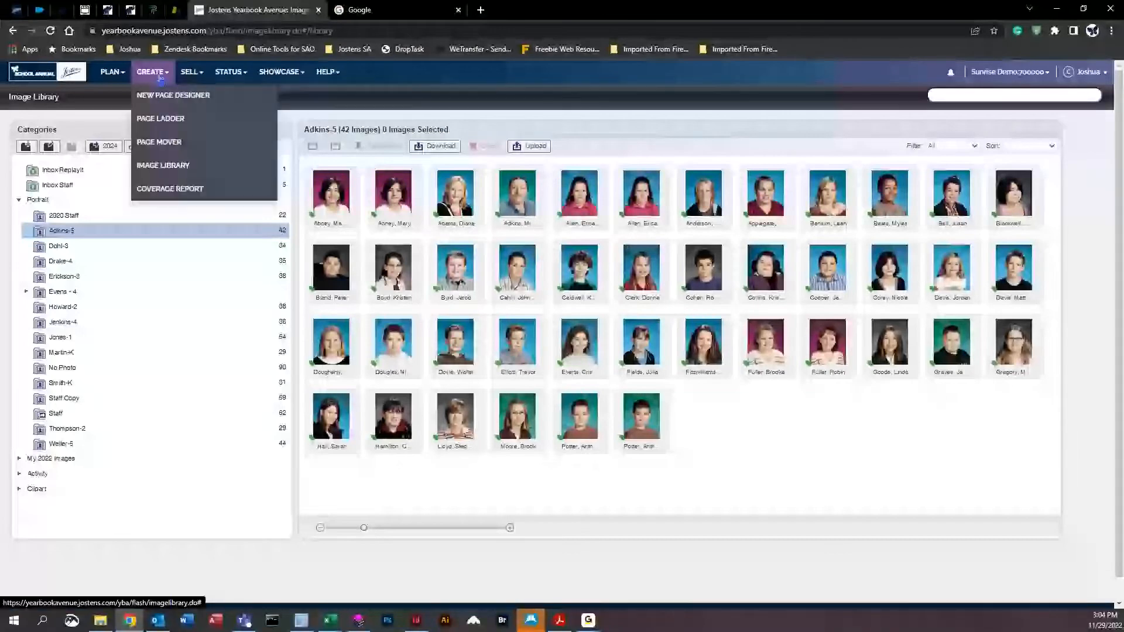
click(163, 193)
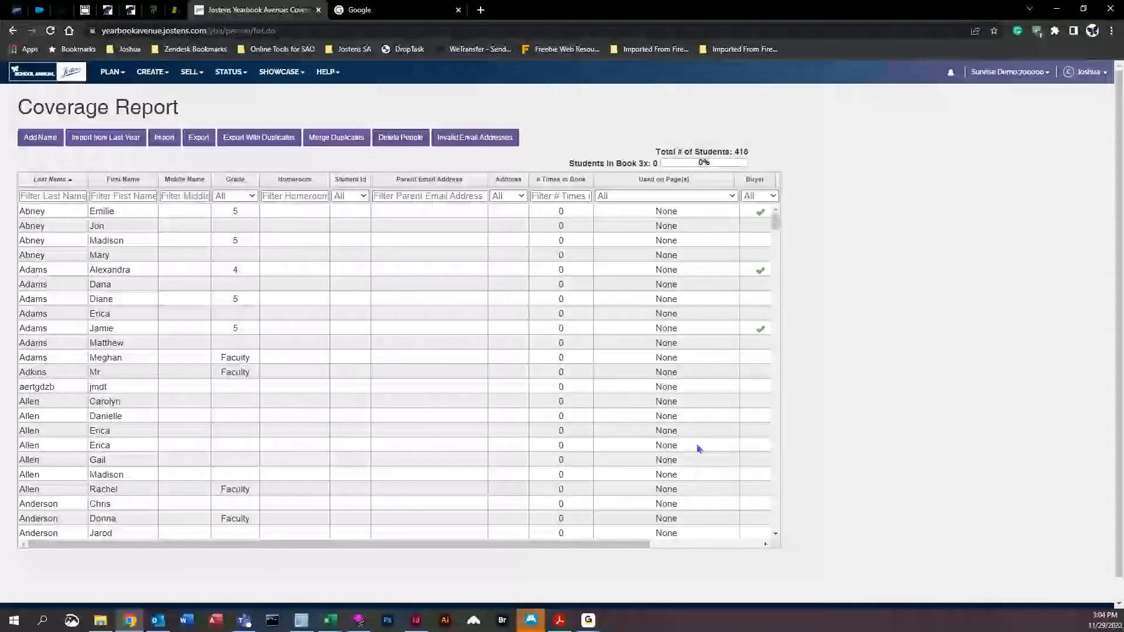
drag(774, 221, 792, 198)
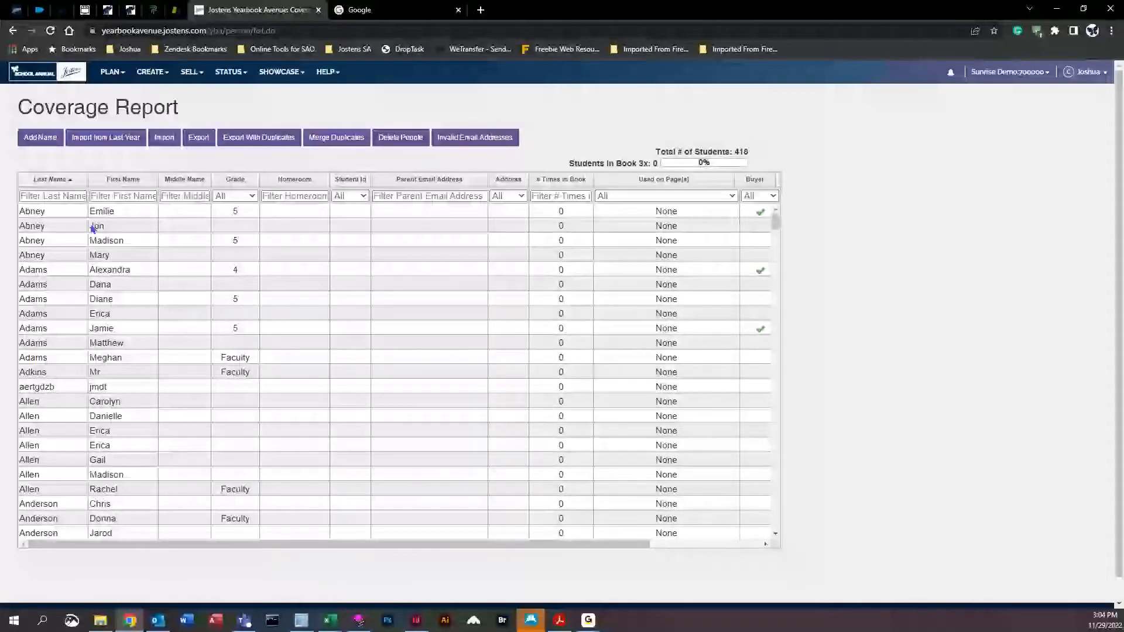
Step: Correct the first name in the Coverage Report's first row by replacing its last two letters with "y"
click(124, 212)
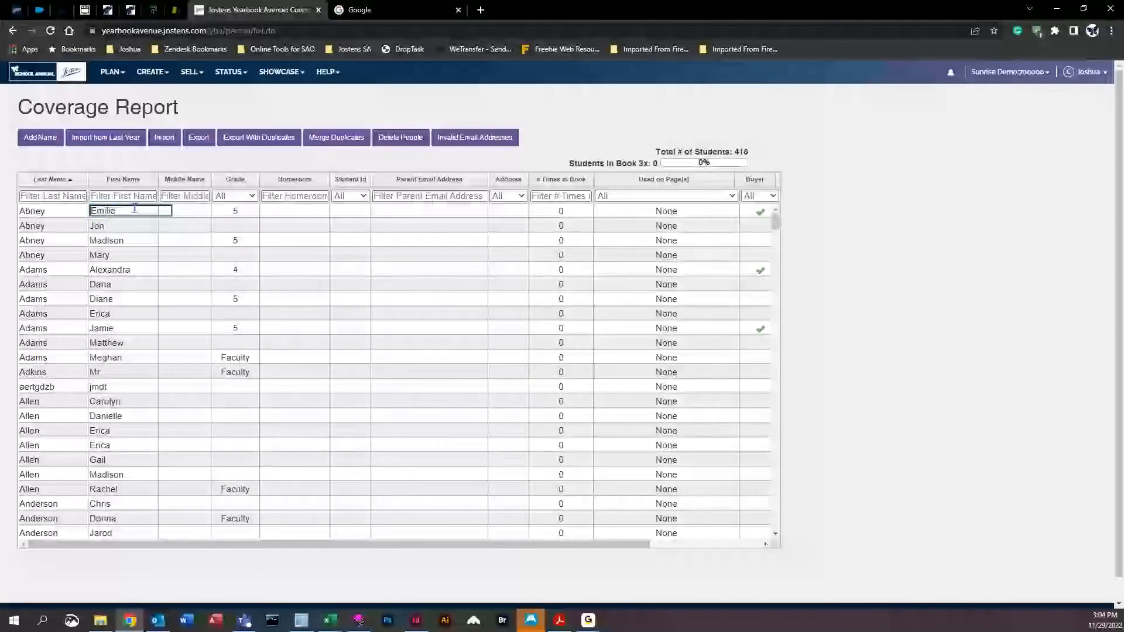
key(BackSpace)
key(BackSpace)
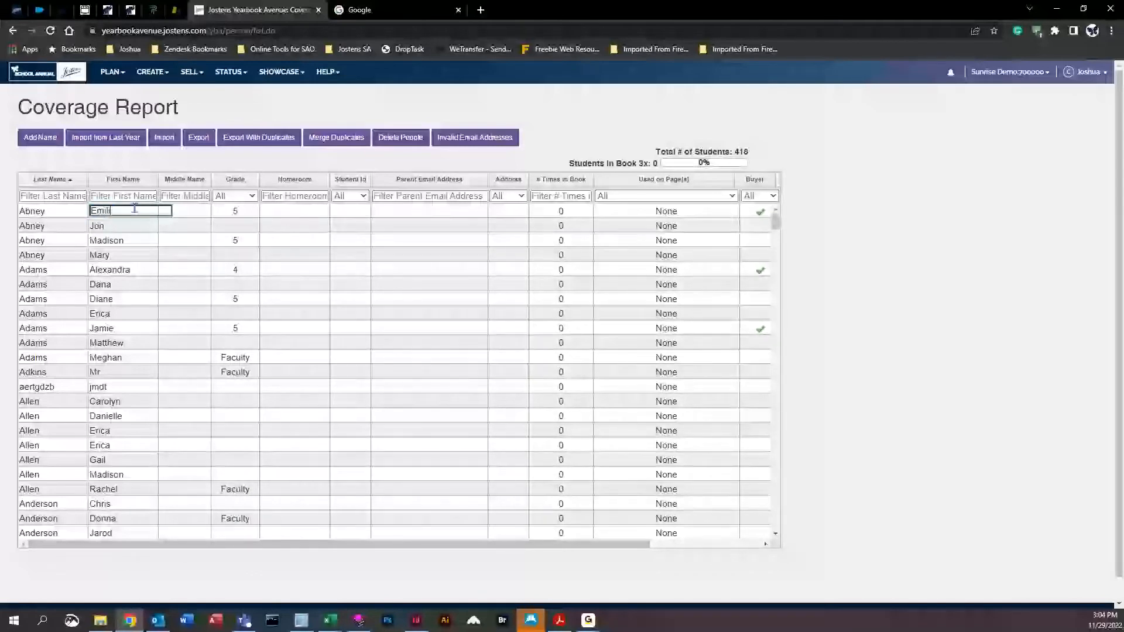
text(y)
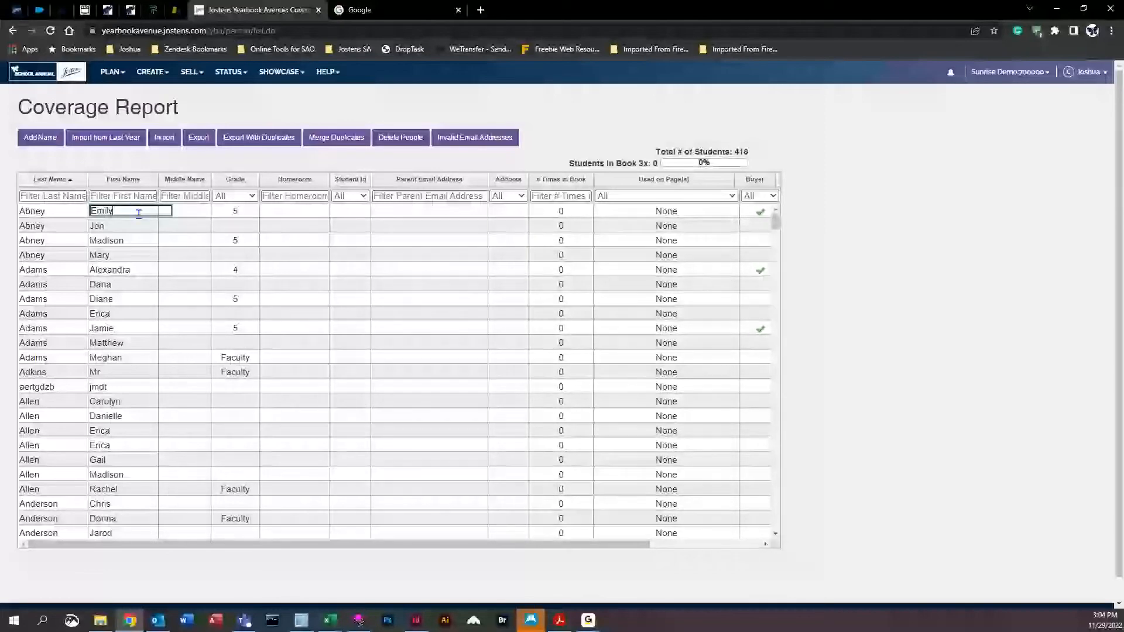
click(141, 226)
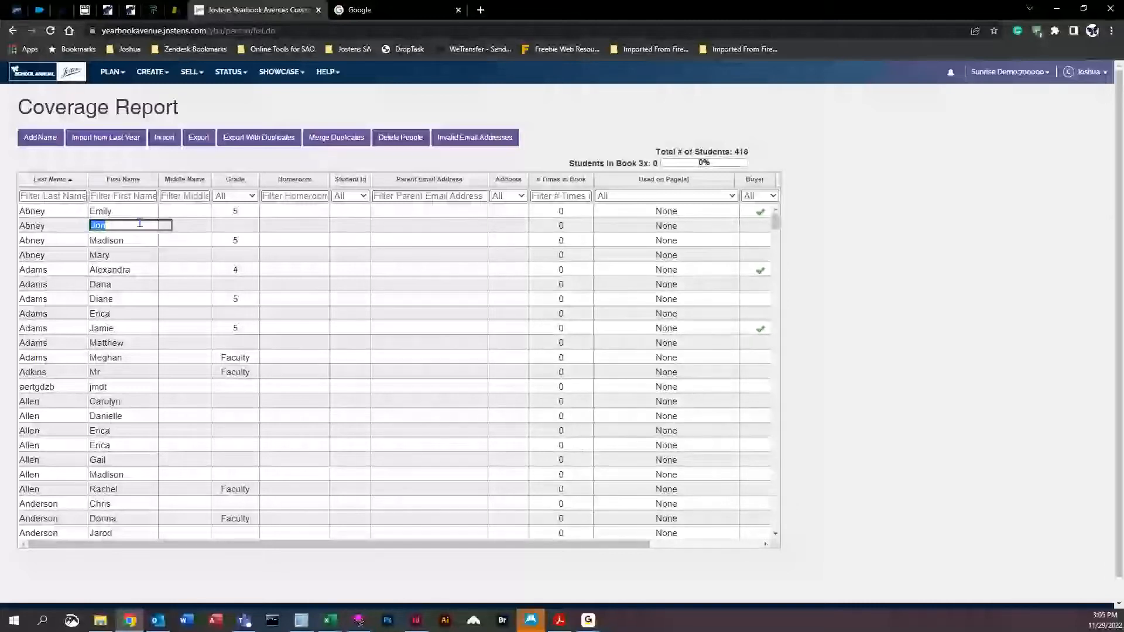
click(139, 254)
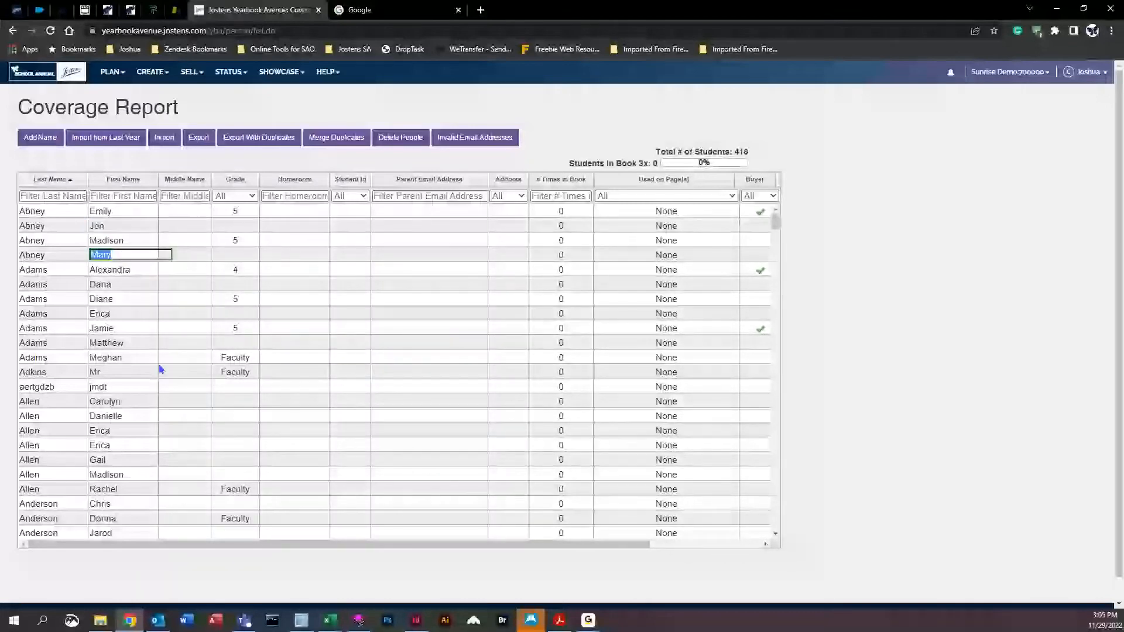
Step: Shorten the grade 4 student's first name in the fifth row to its first four letters, ending in "x"
click(137, 269)
key(End)
key(BackSpace)
key(BackSpace)
key(BackSpace)
key(BackSpace)
key(BackSpace)
key(BackSpace)
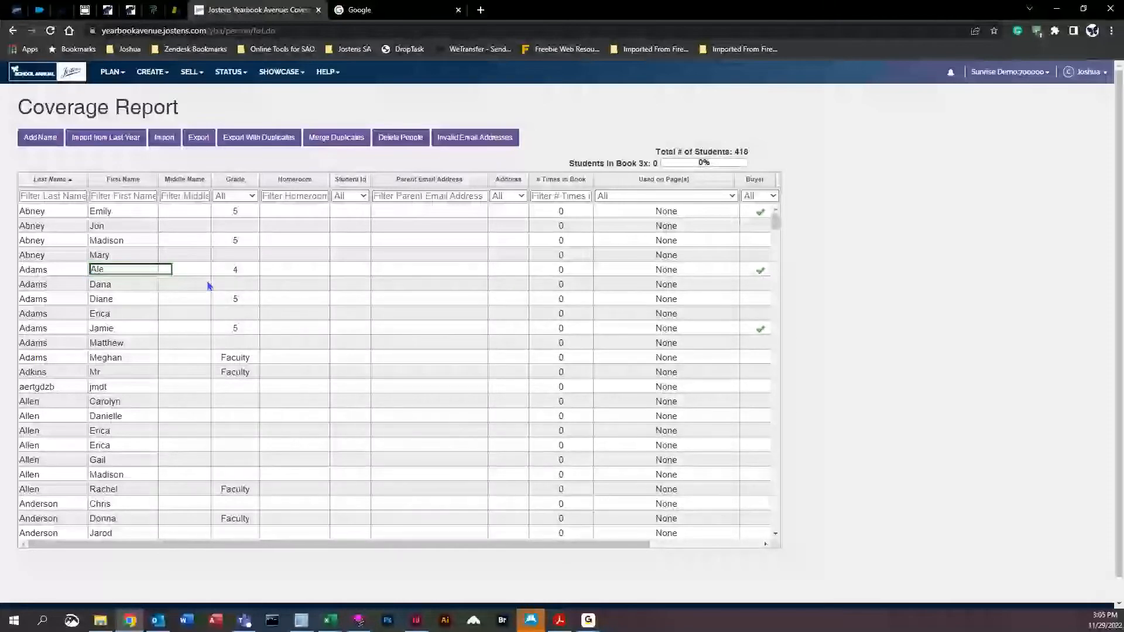
text(x)
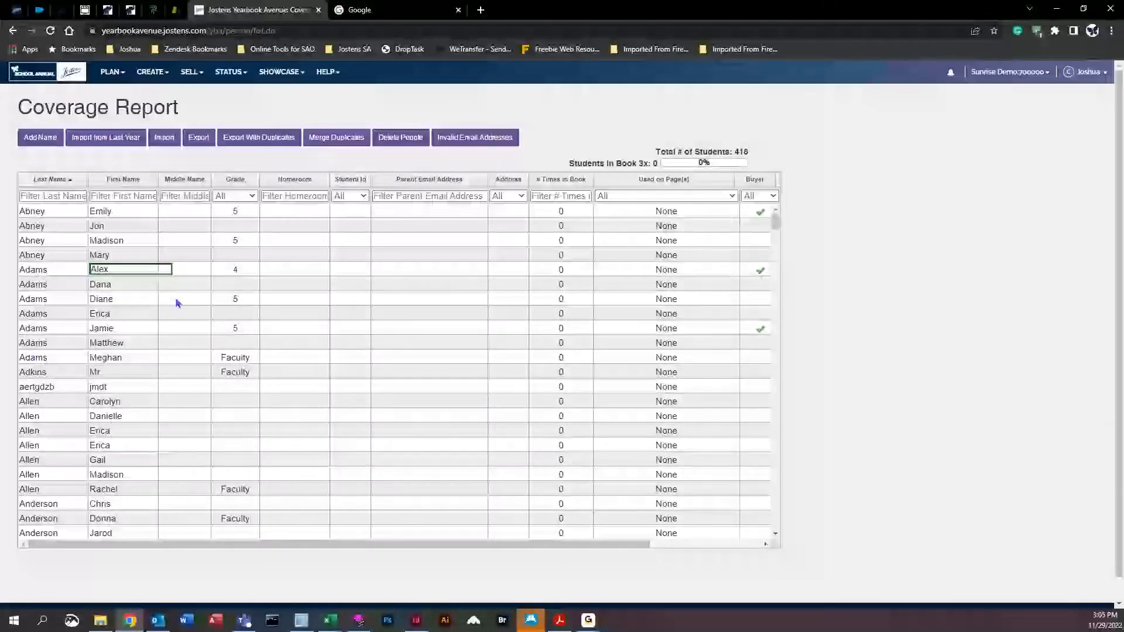
click(535, 234)
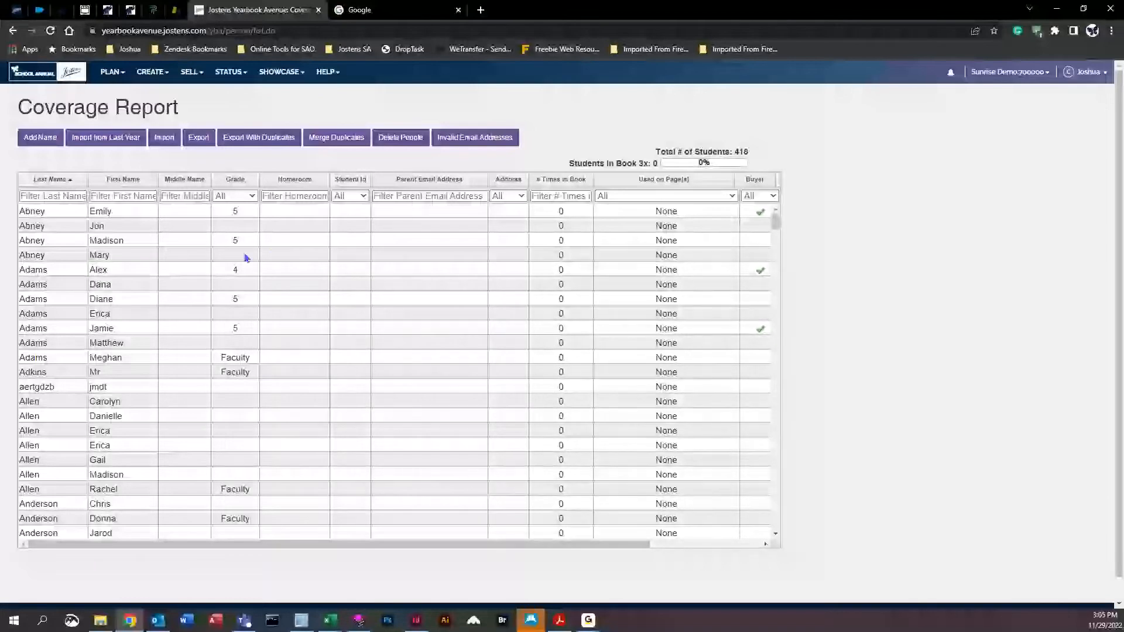
Step: Sort the Coverage Report by first name, restore the last name order and check the list for duplicate students
click(50, 180)
click(120, 180)
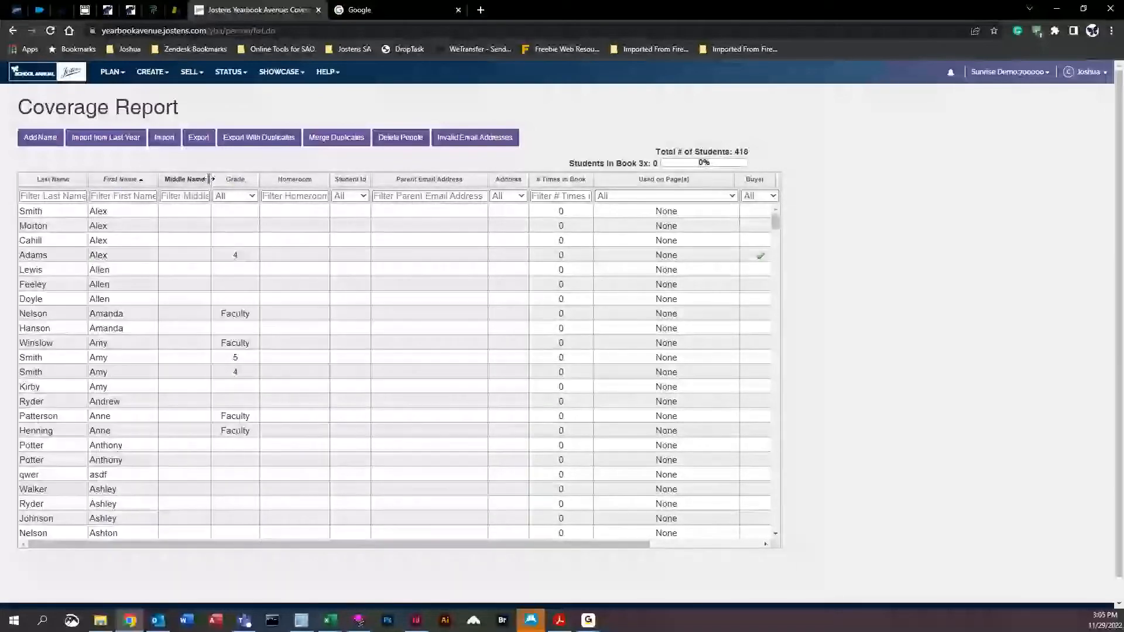
click(51, 180)
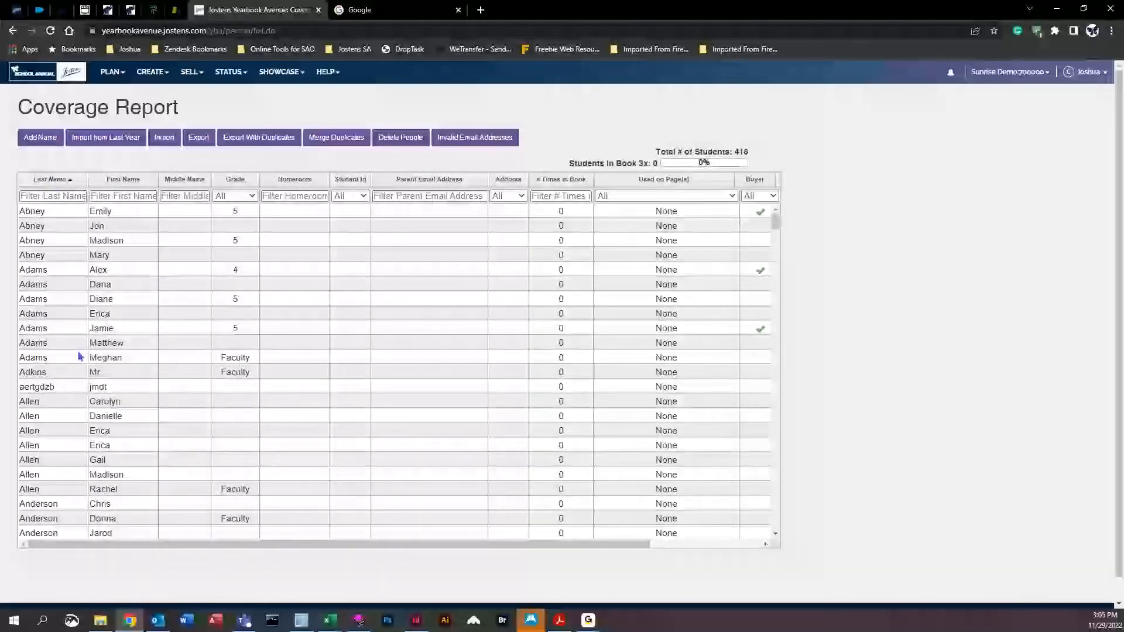
scroll(123, 388, down, 1)
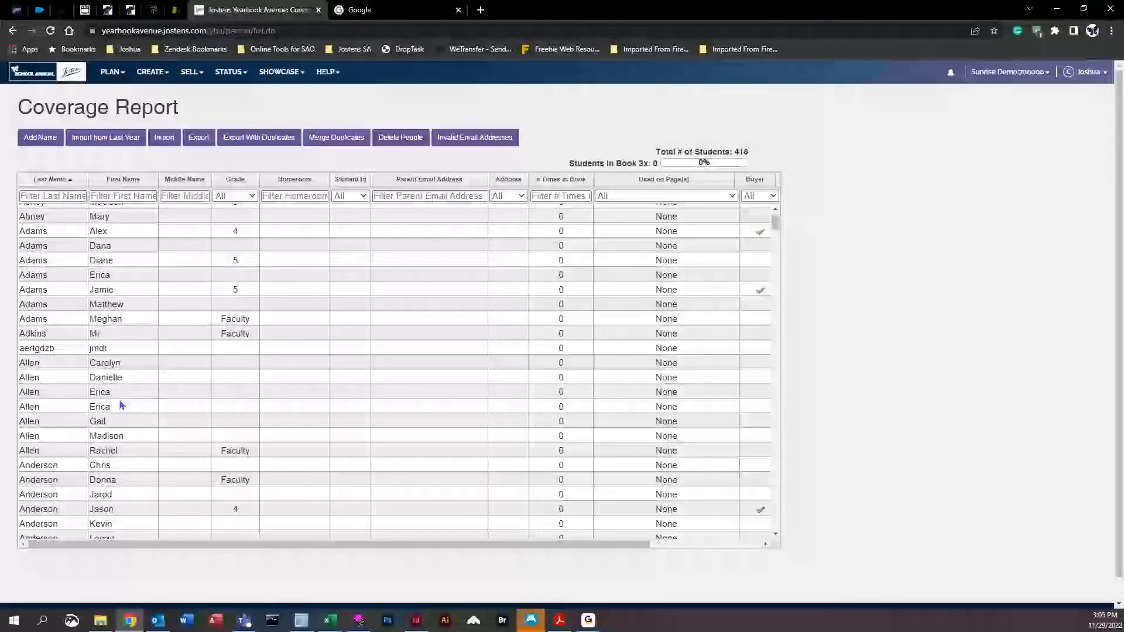
scroll(121, 405, up, 1)
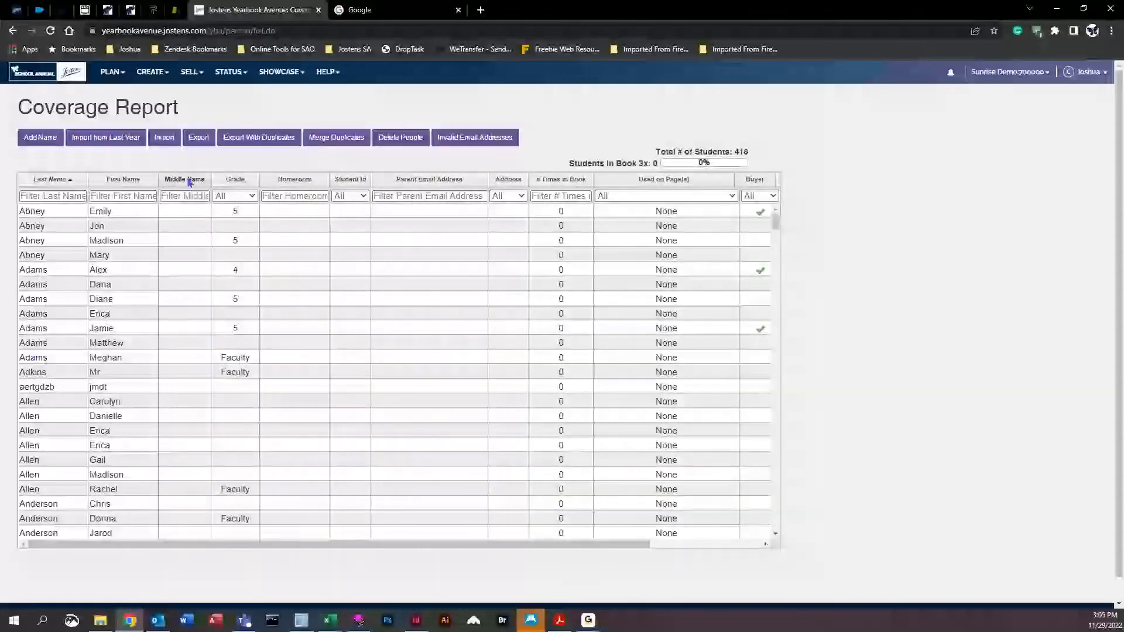
Step: Merge the first pair of duplicate student records, keeping the first record and merging the second, and apply the changes
click(336, 143)
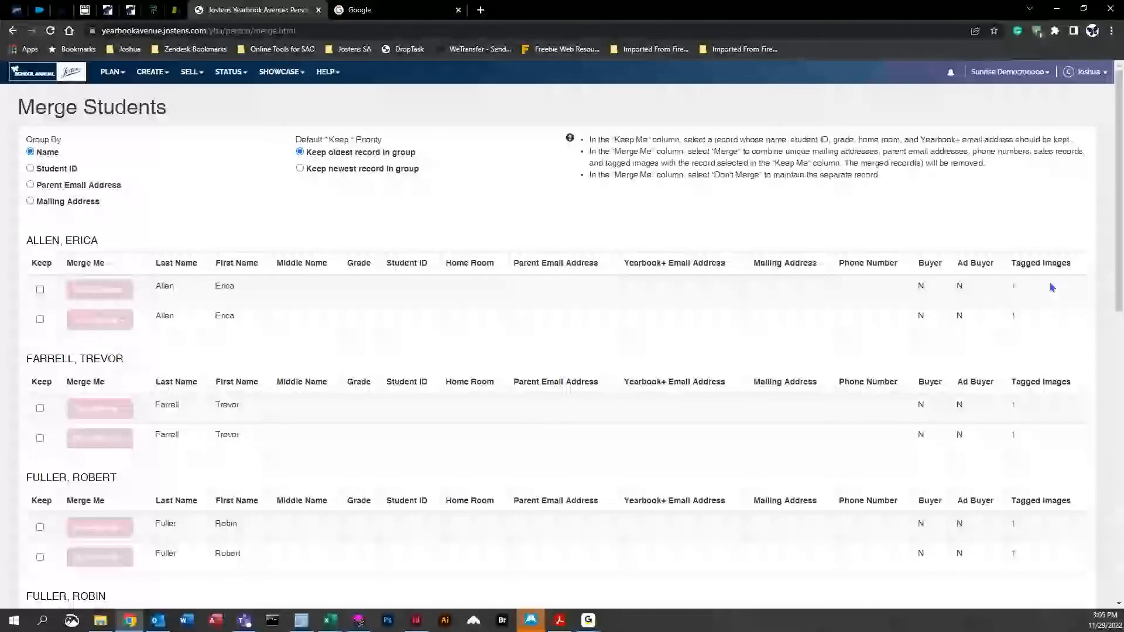
click(40, 289)
click(108, 318)
click(94, 337)
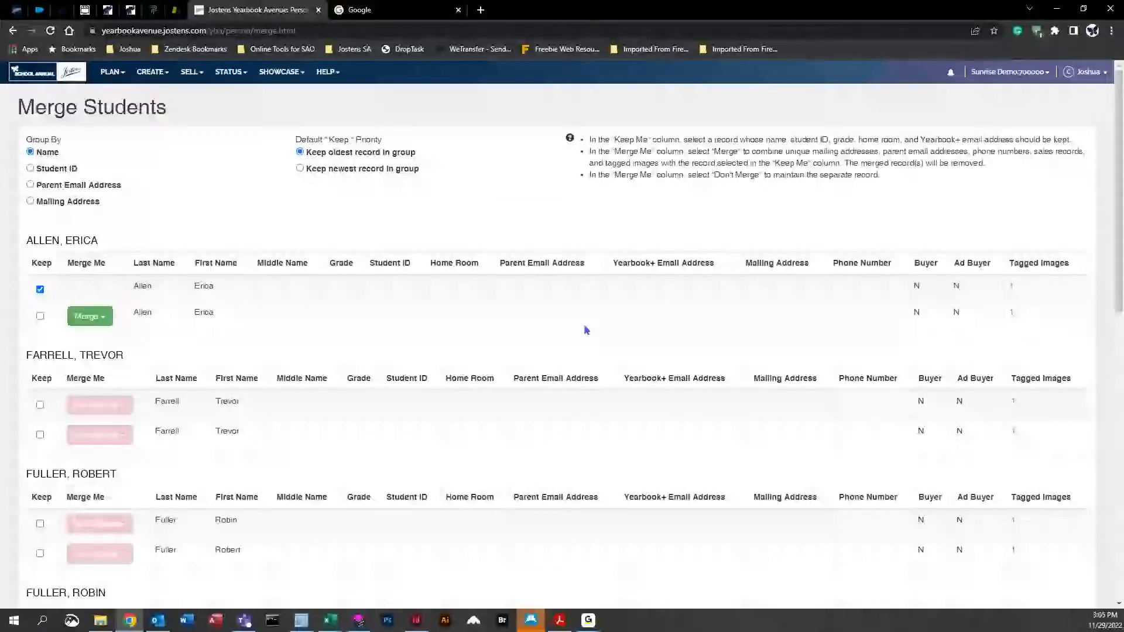
scroll(585, 329, down, 4)
scroll(763, 455, down, 7)
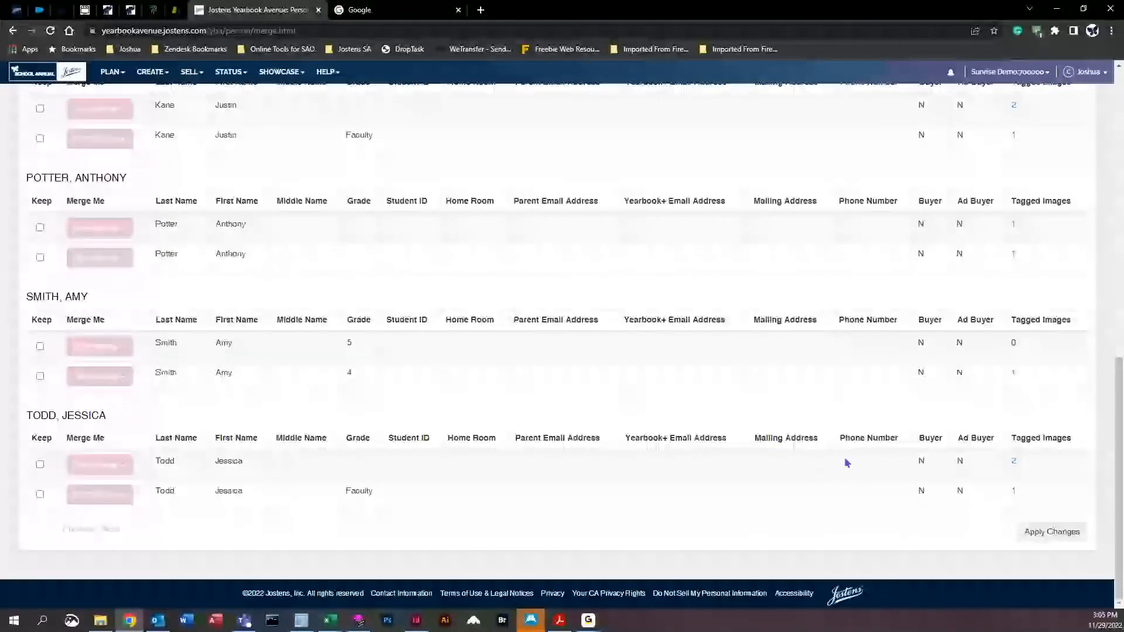
click(1054, 532)
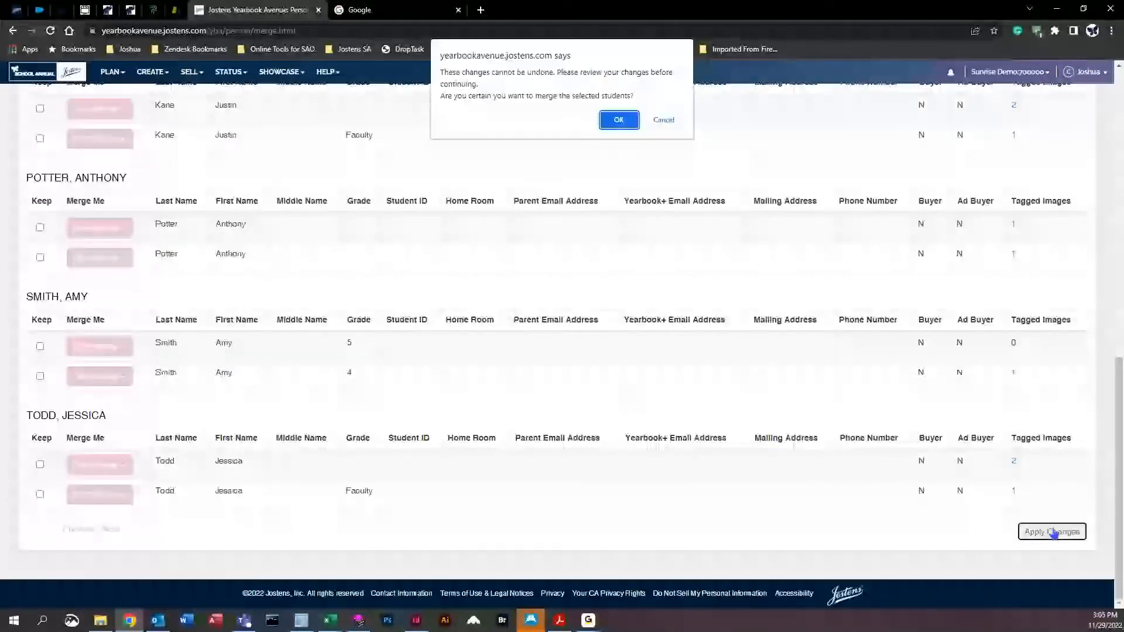
click(619, 123)
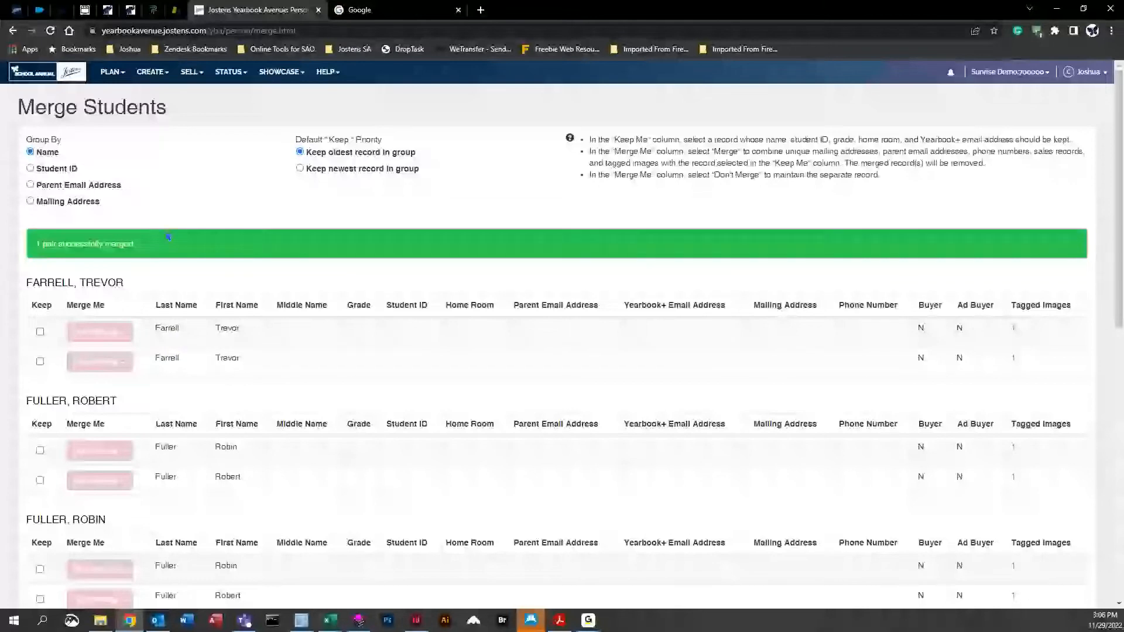
Step: Reopen the Coverage Report and sort the students by # Times in Book in ascending order
click(145, 81)
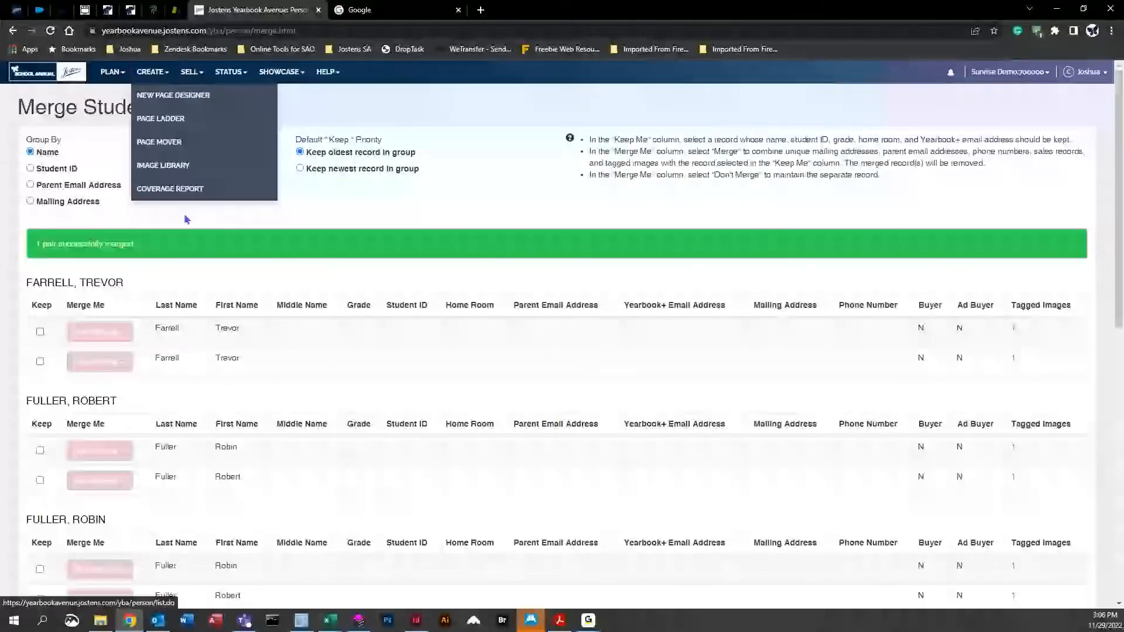
click(167, 188)
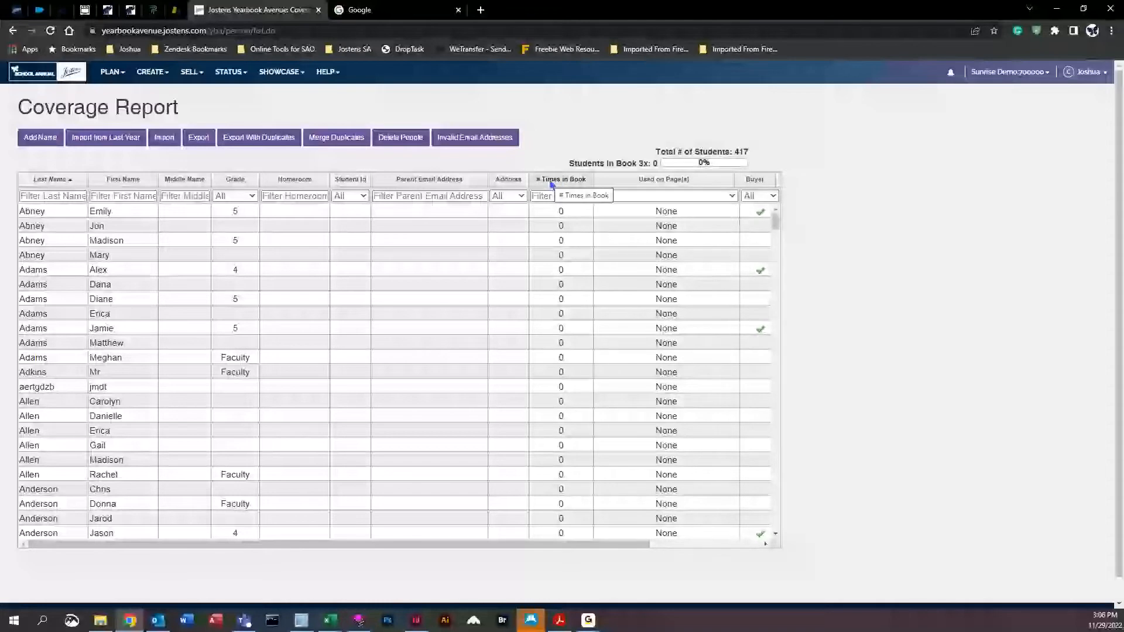
click(568, 182)
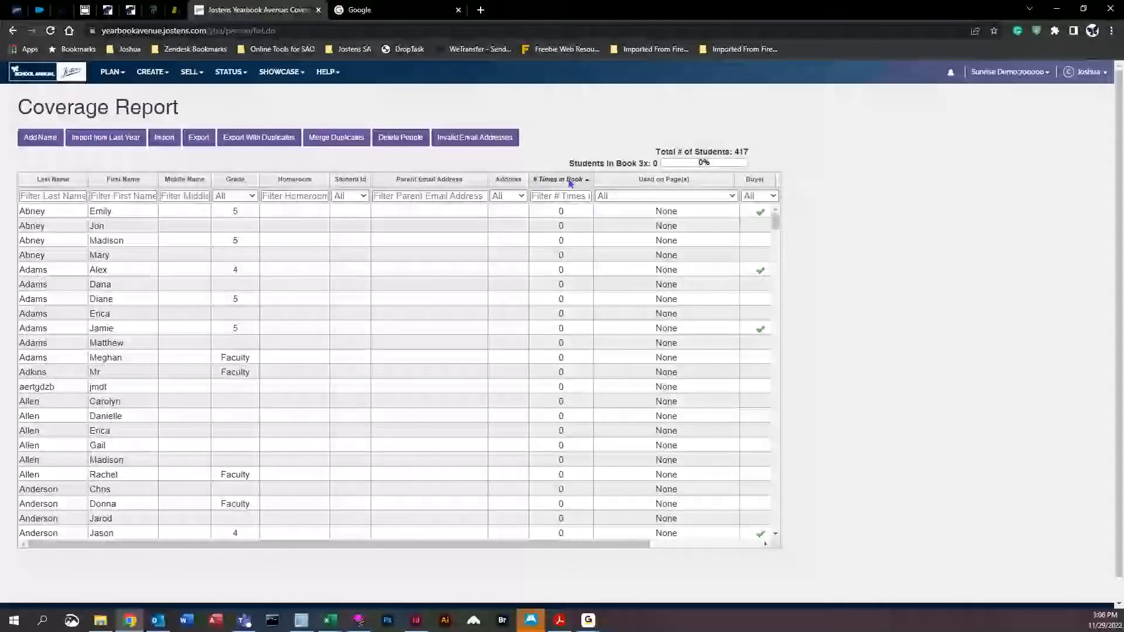
click(569, 181)
click(569, 183)
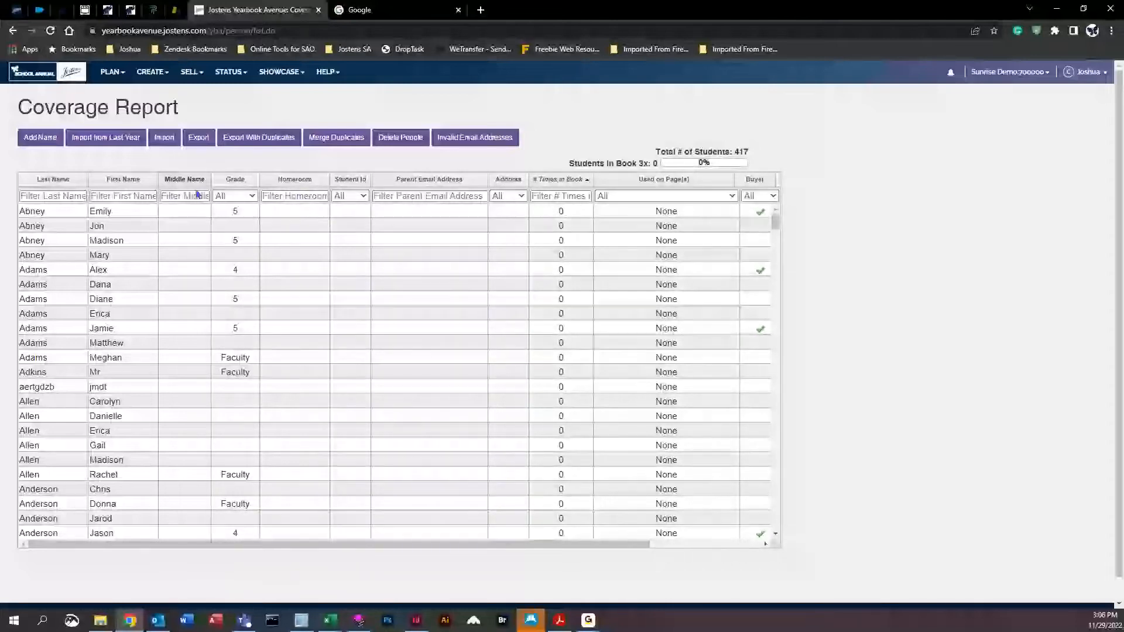
Step: Open the Adkins-5 portraits in the Image Library and view the image details of the second duplicate portrait in the first row
click(164, 78)
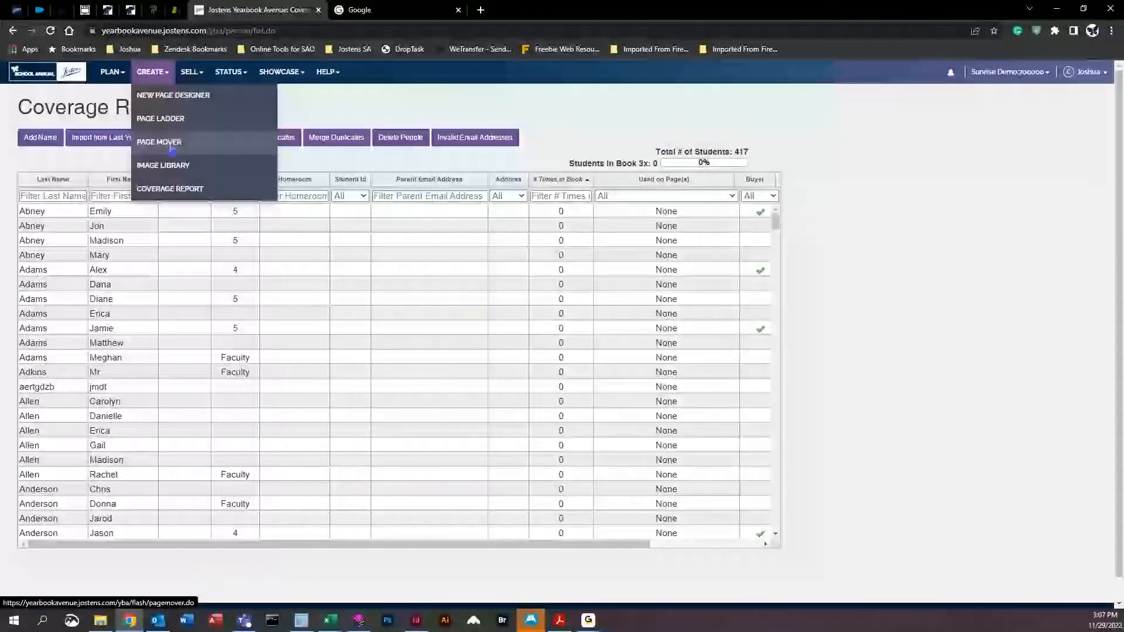
click(173, 165)
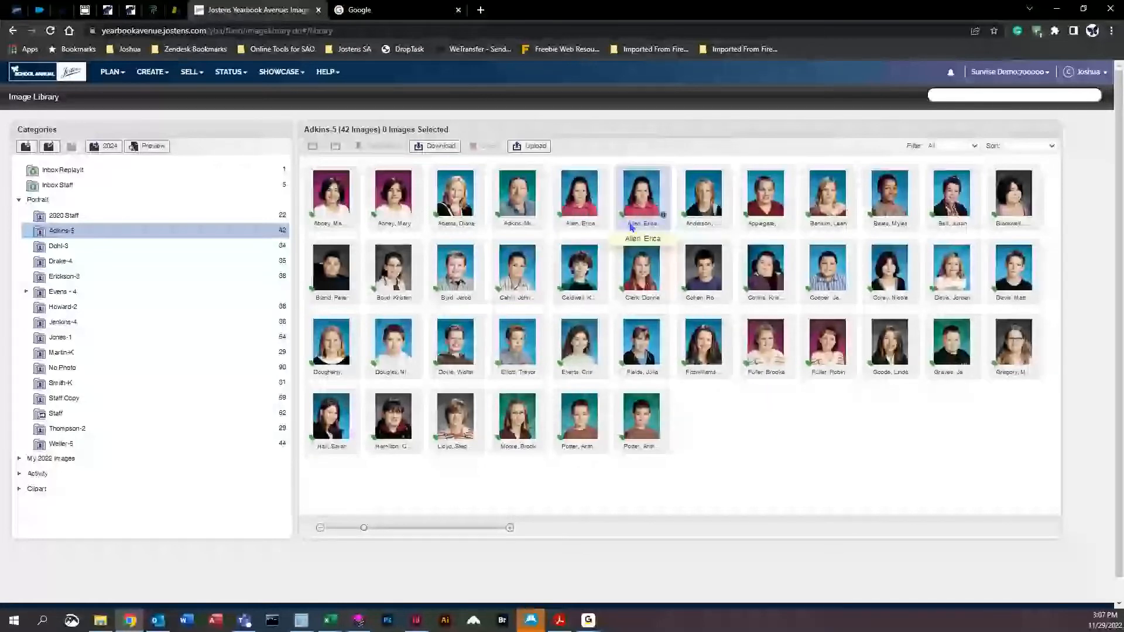
click(647, 197)
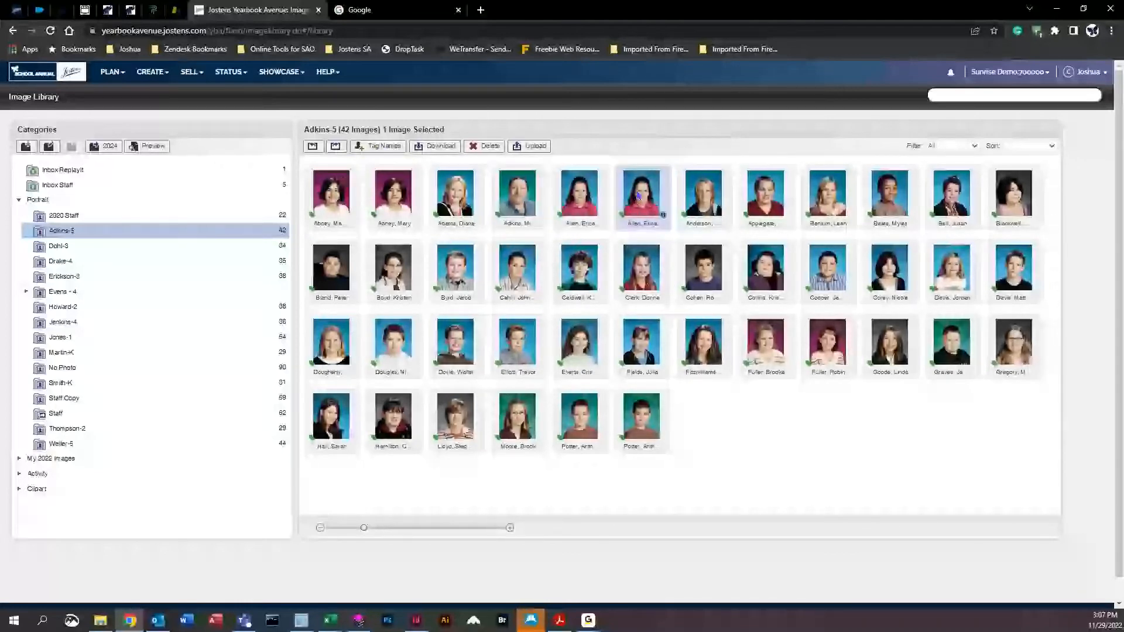
click(660, 212)
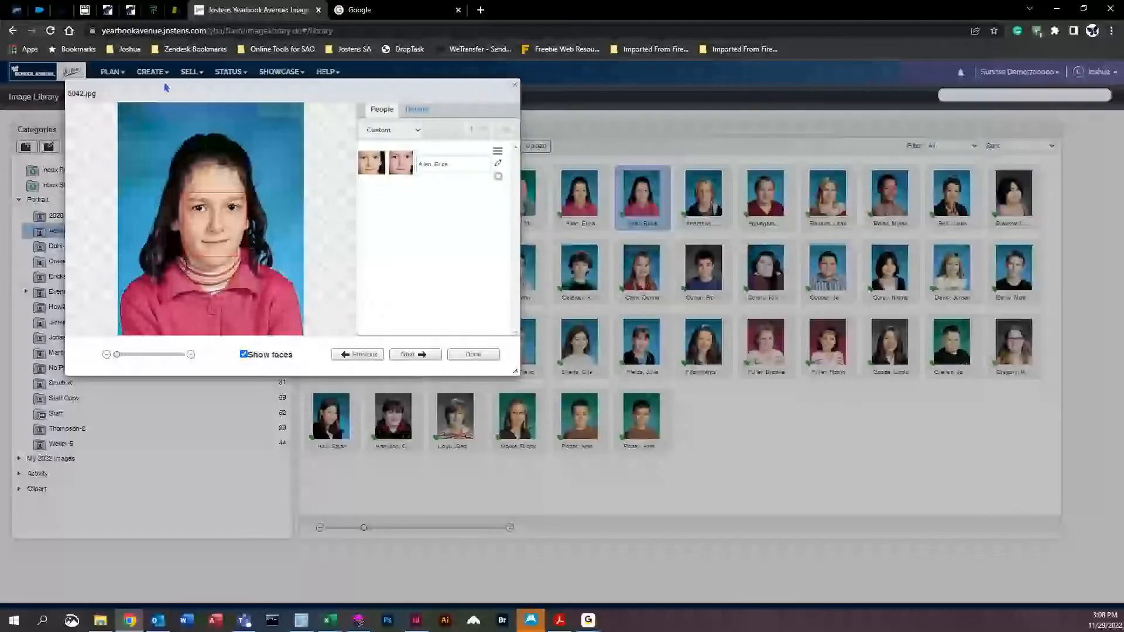
drag(189, 94, 274, 133)
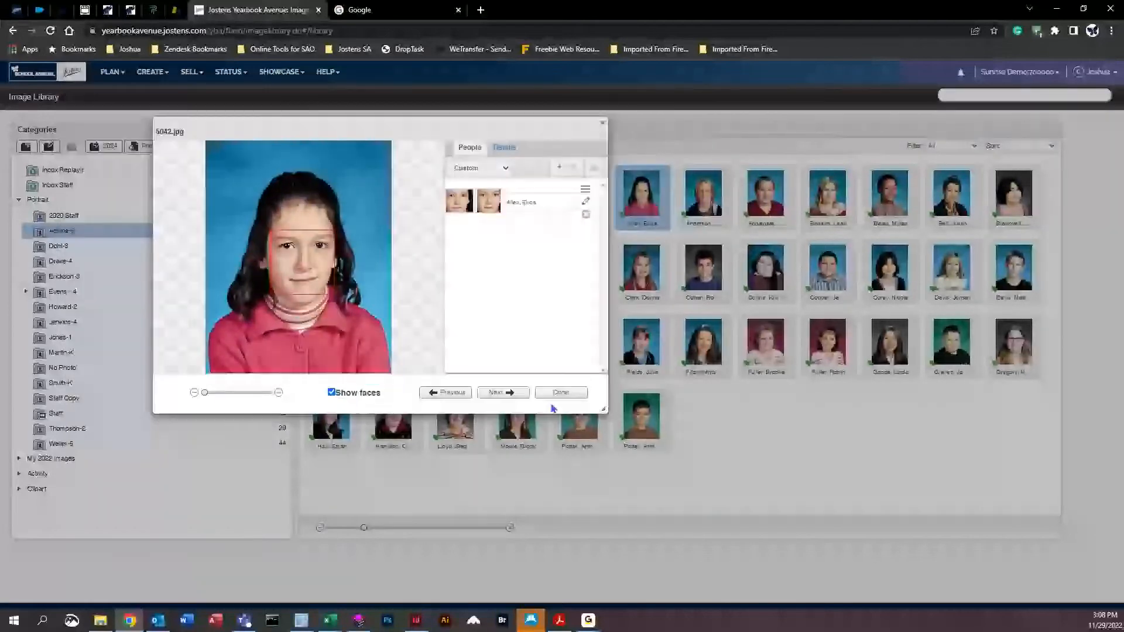
click(561, 392)
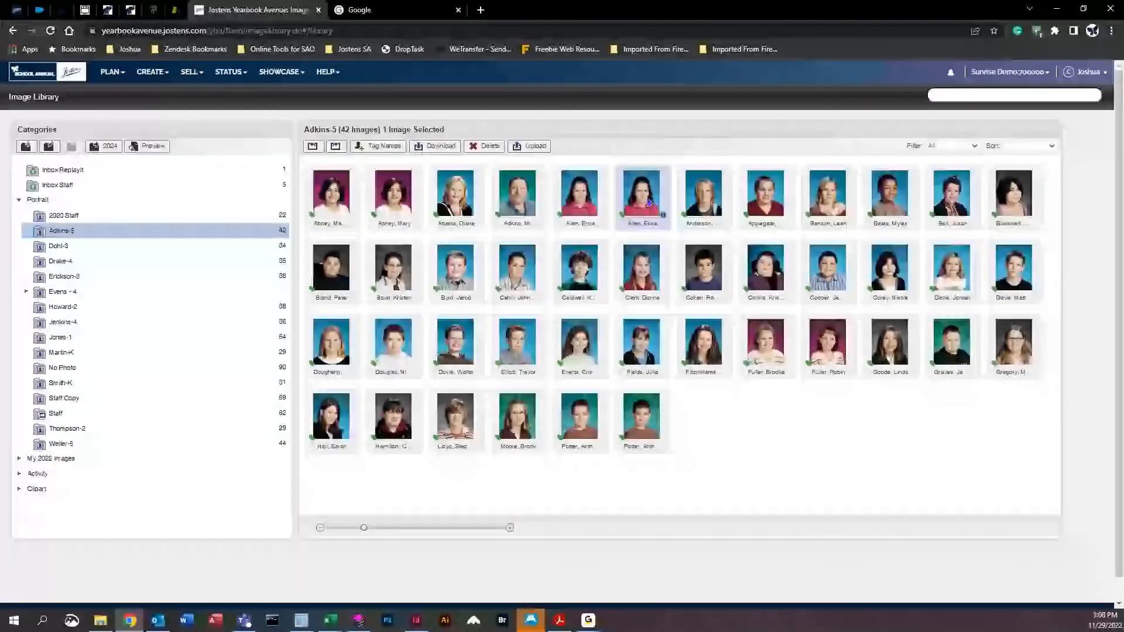
Step: Mark the second of the two duplicate first-row portraits in Adkins-5 as Don't Use Portrait and apply the change
click(374, 145)
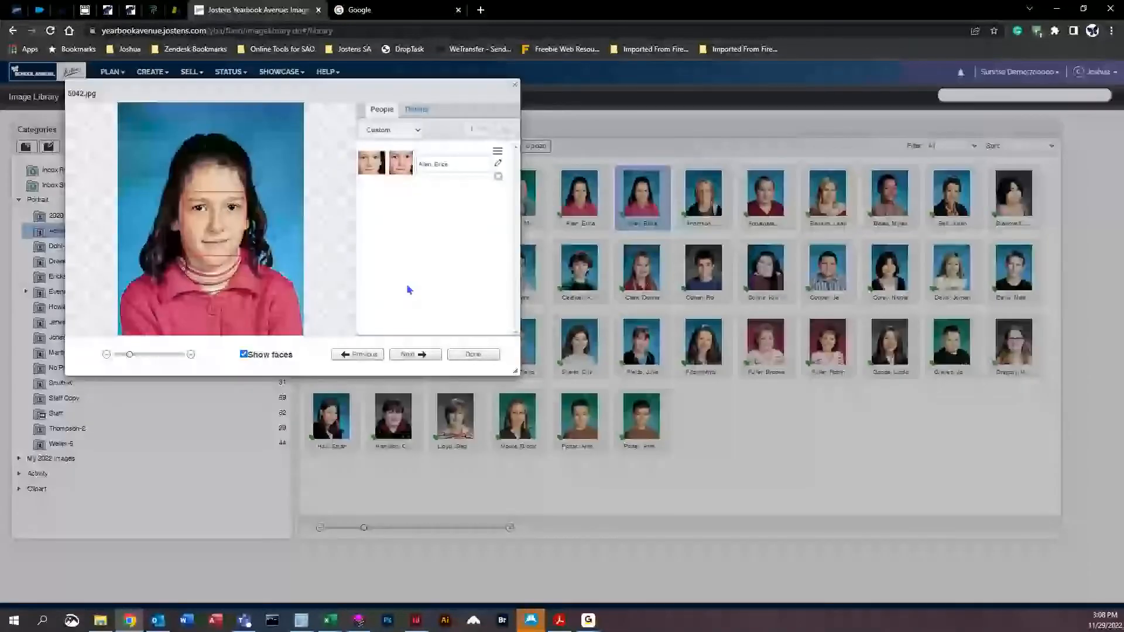
click(420, 115)
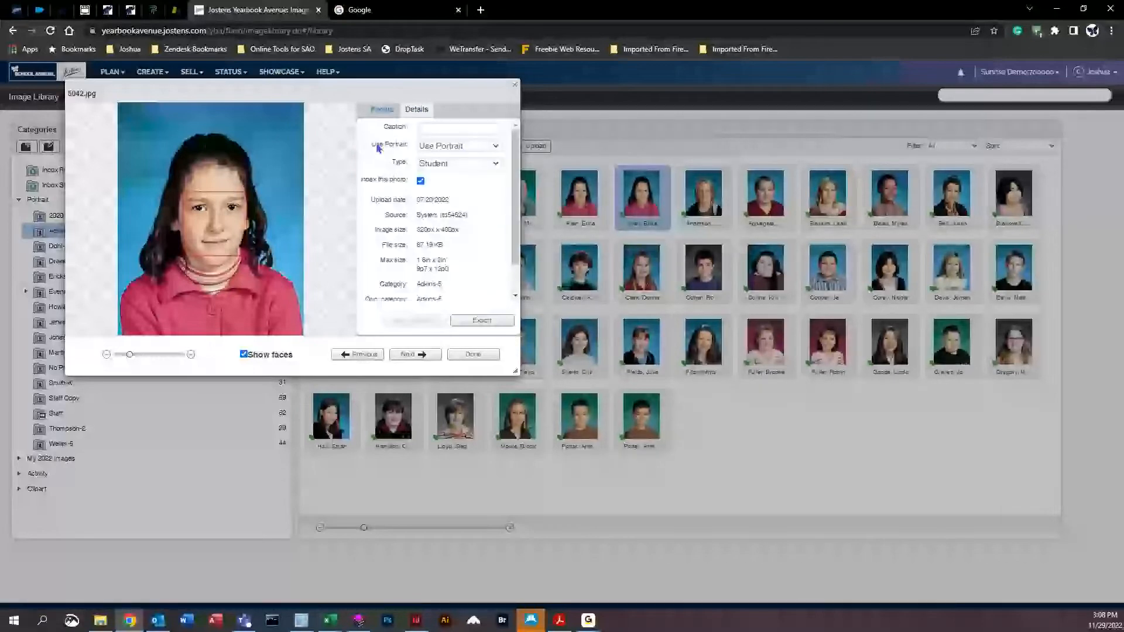
click(494, 147)
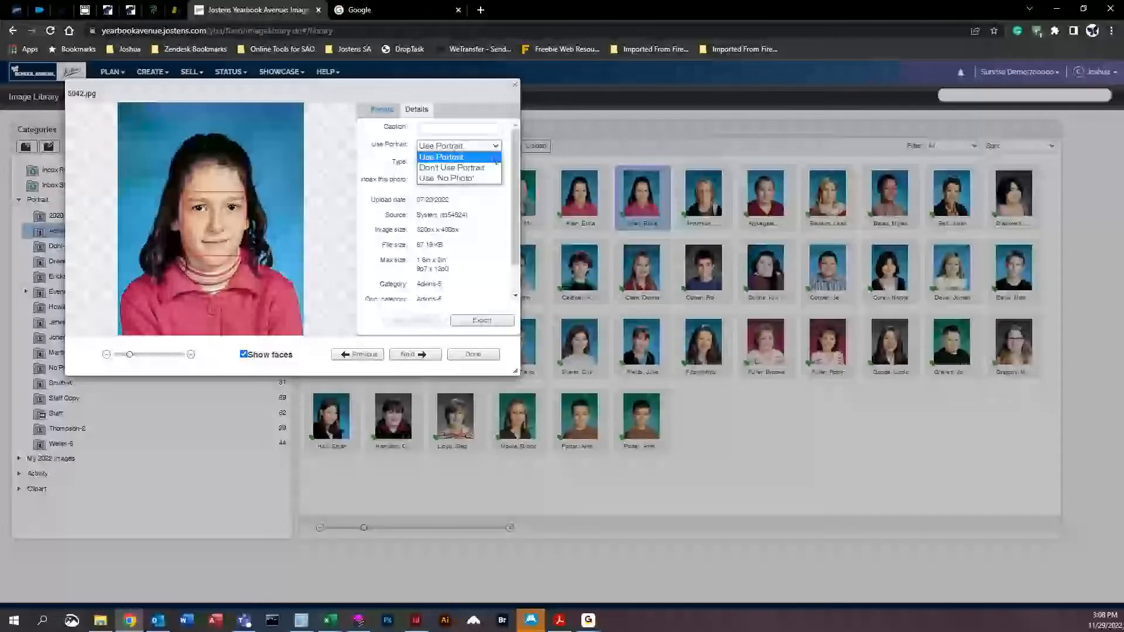
click(489, 169)
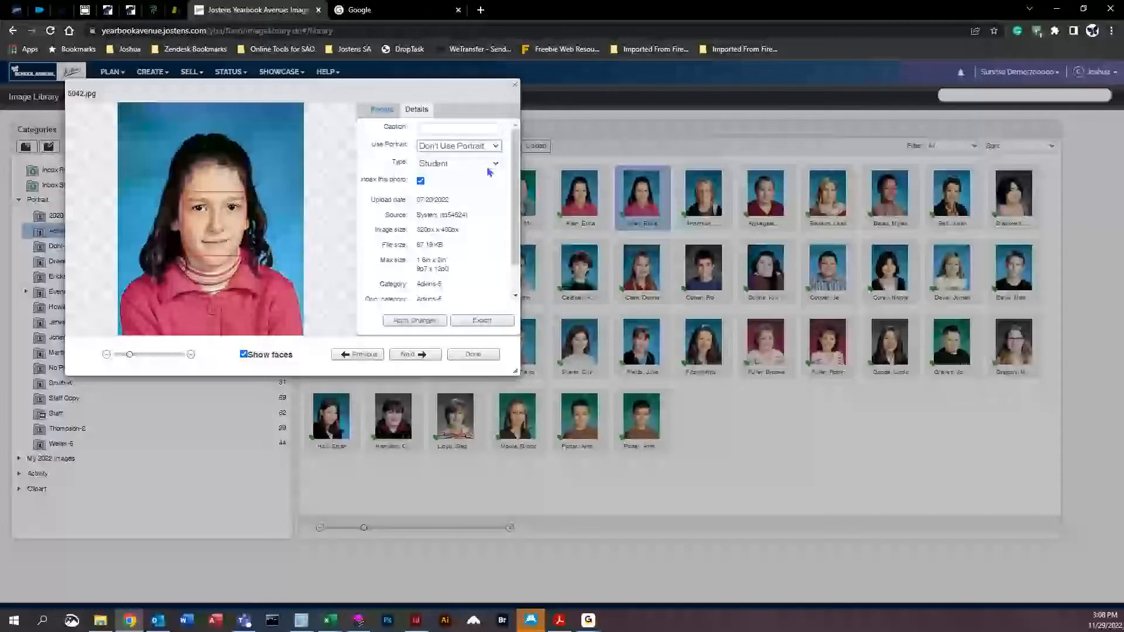
click(412, 325)
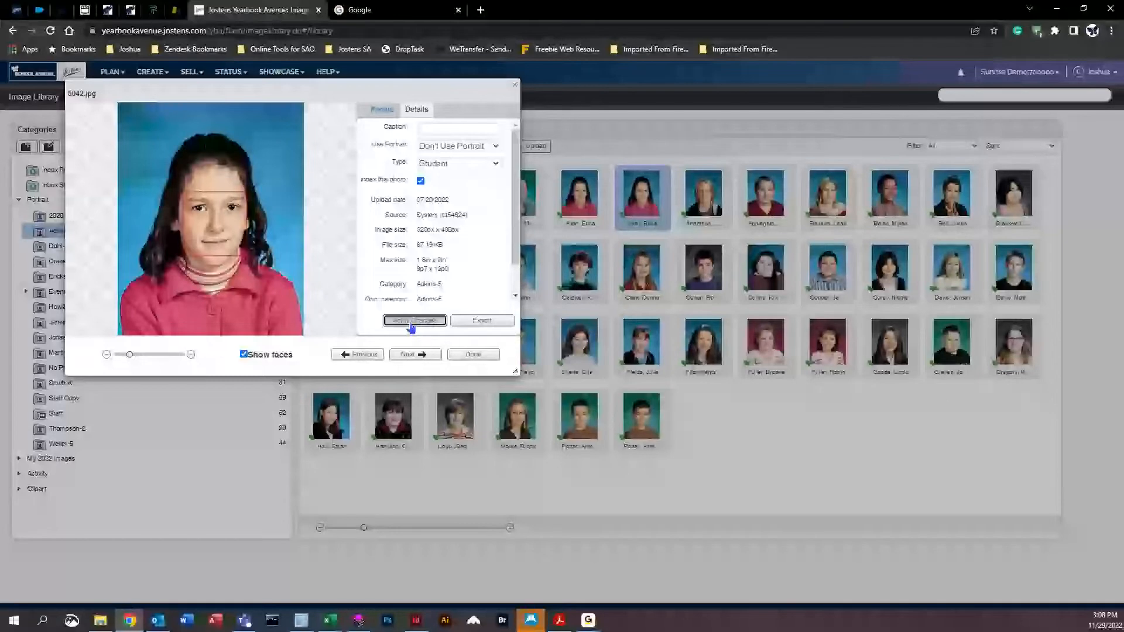
click(484, 358)
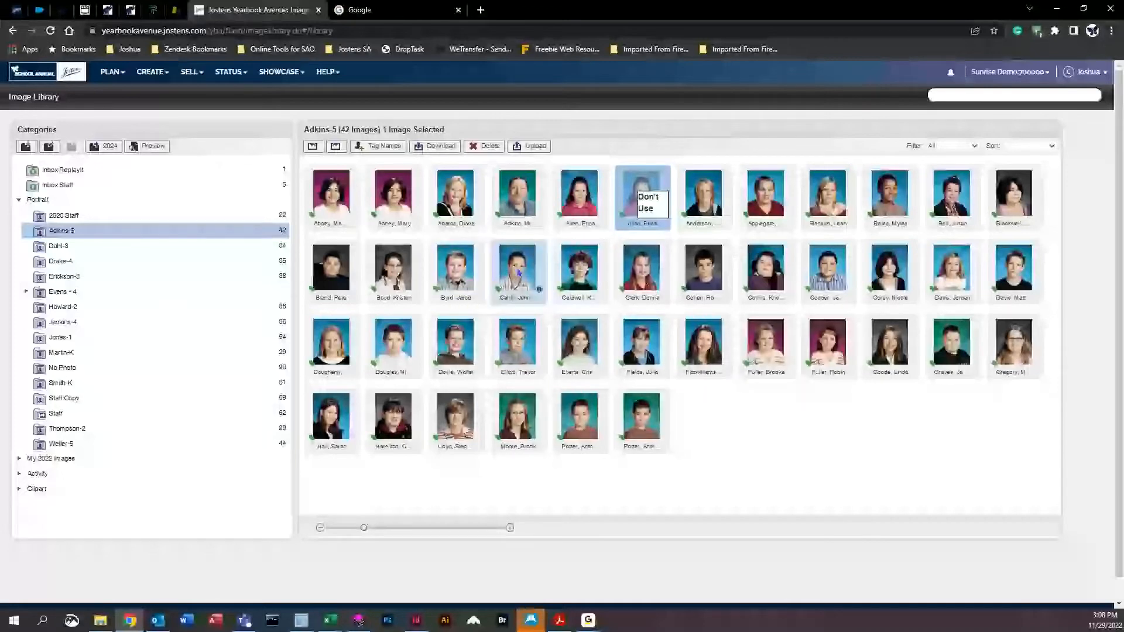
Step: Move two second-row Adkins-5 portraits to other categories: the fourth one to Drake-4 and the tenth one to Howard-2
drag(519, 273, 157, 265)
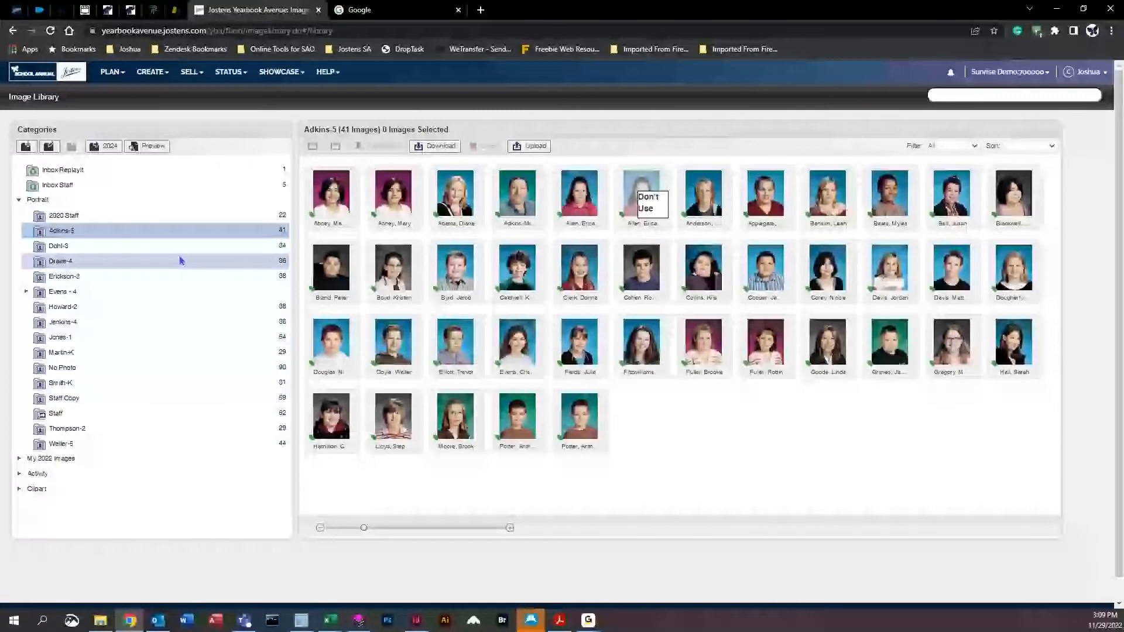
click(145, 262)
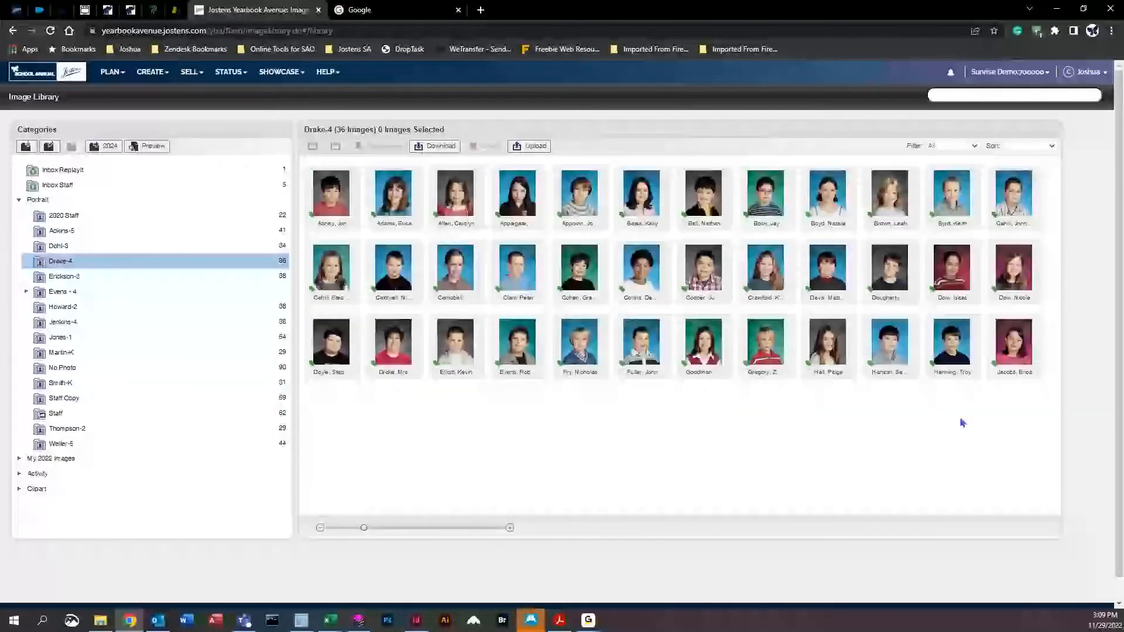
drag(1015, 211, 118, 234)
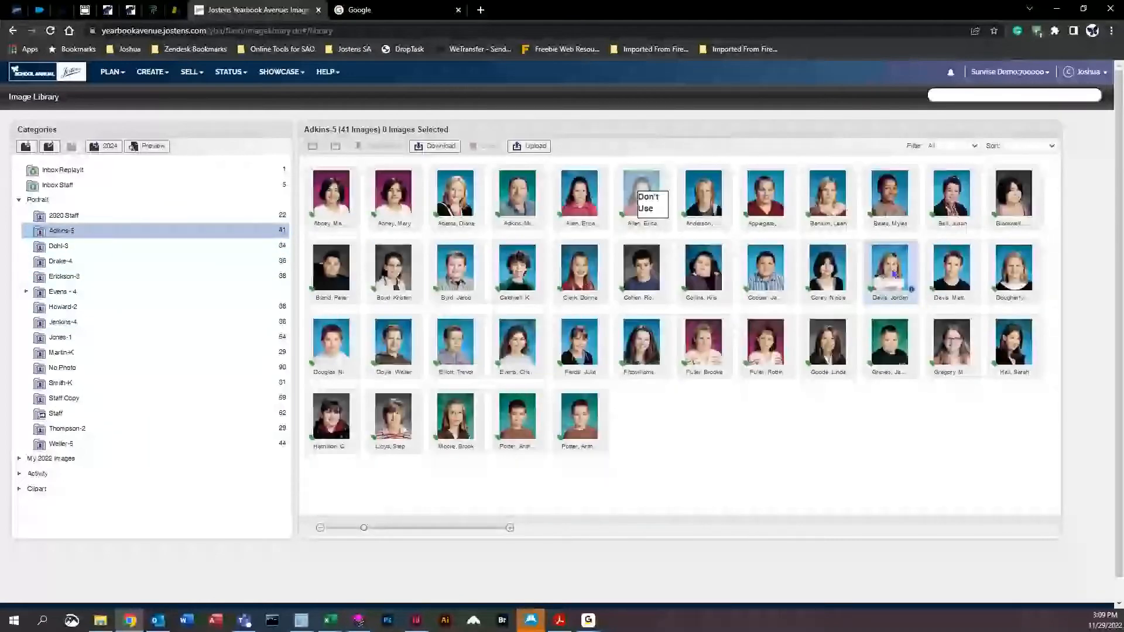
drag(892, 273, 146, 315)
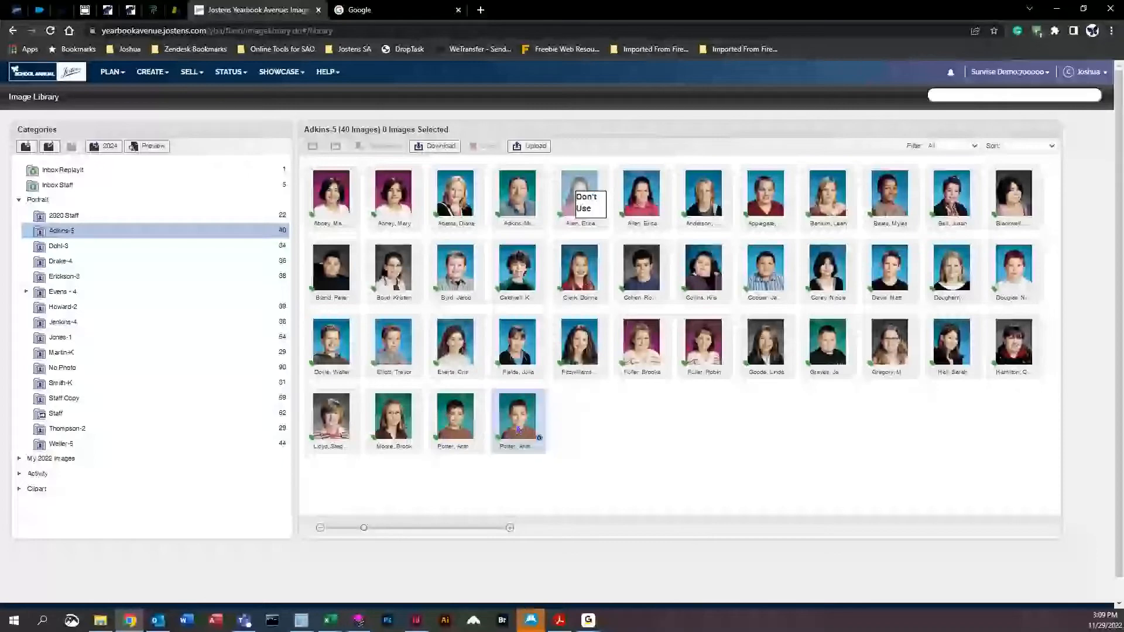
Step: Mark the last portrait in Adkins-5, a duplicate of the one before it, as Don't Use Portrait and apply the change
drag(459, 420, 518, 421)
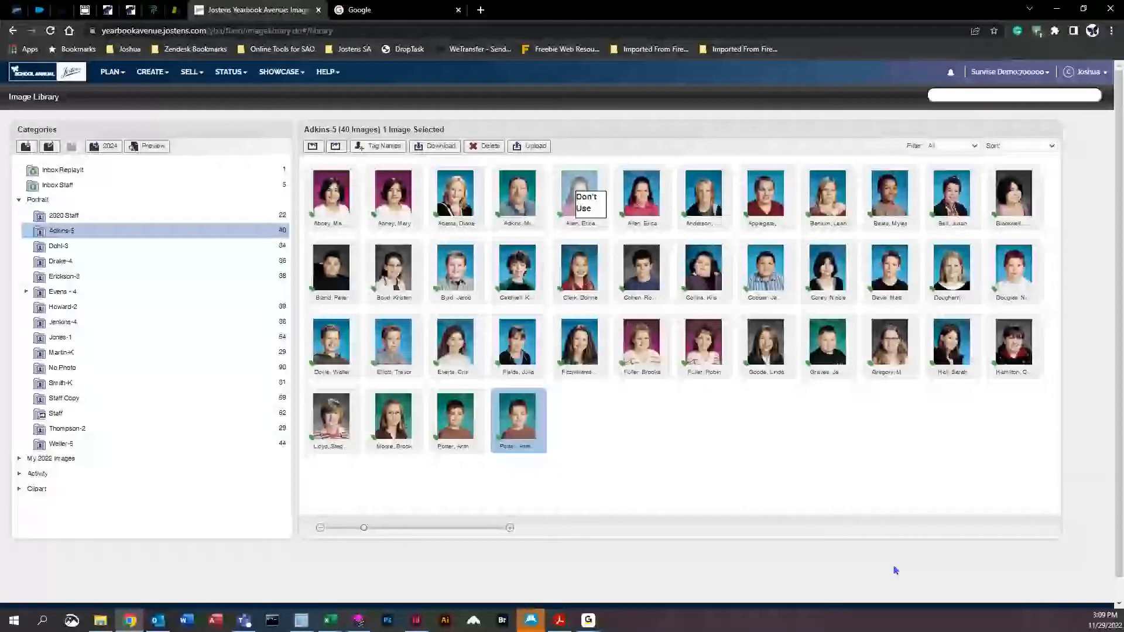
double_click(542, 440)
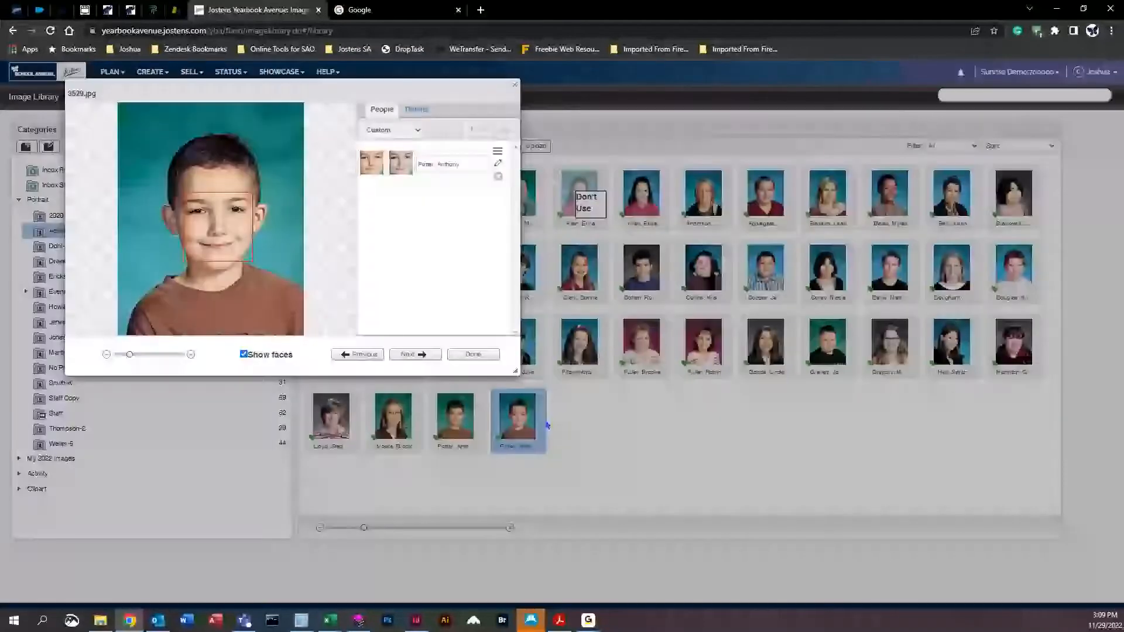
click(421, 111)
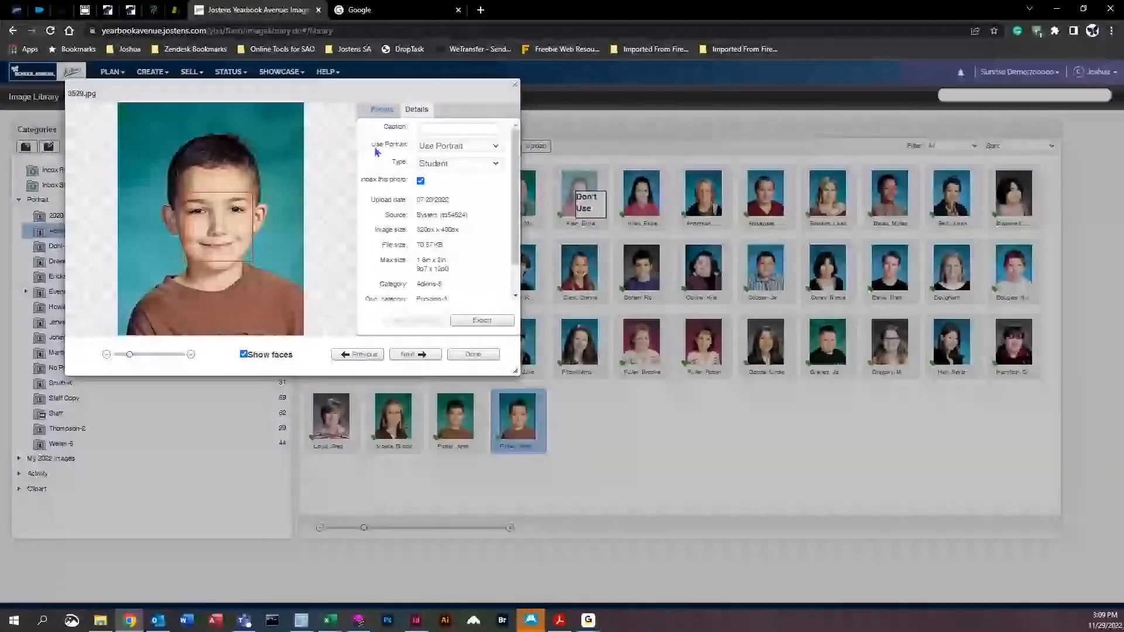
click(451, 148)
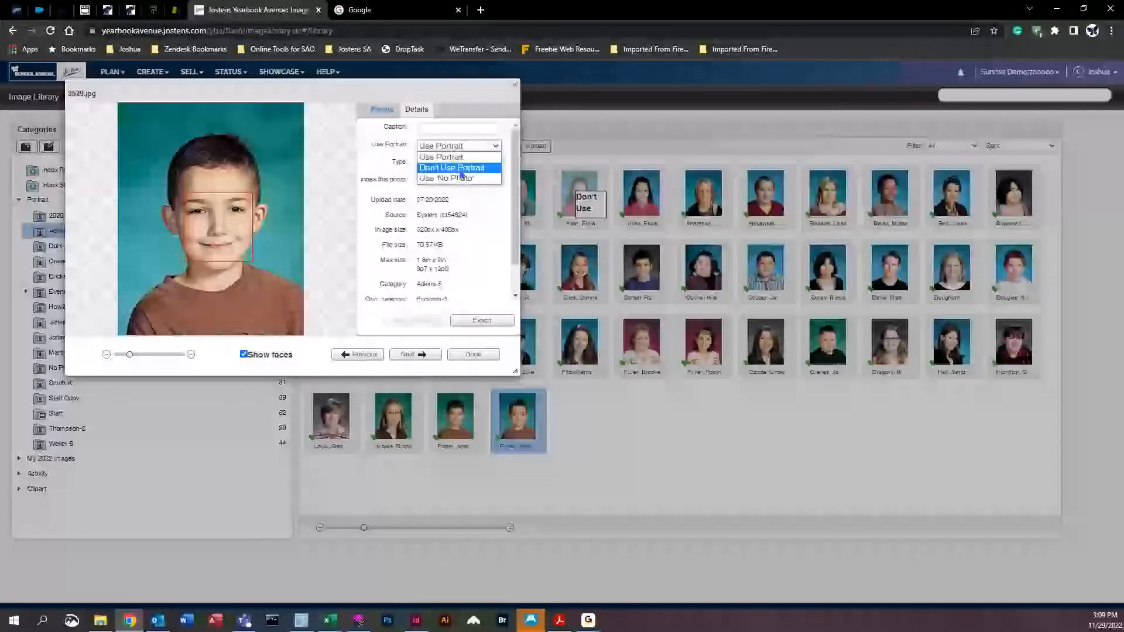
click(462, 169)
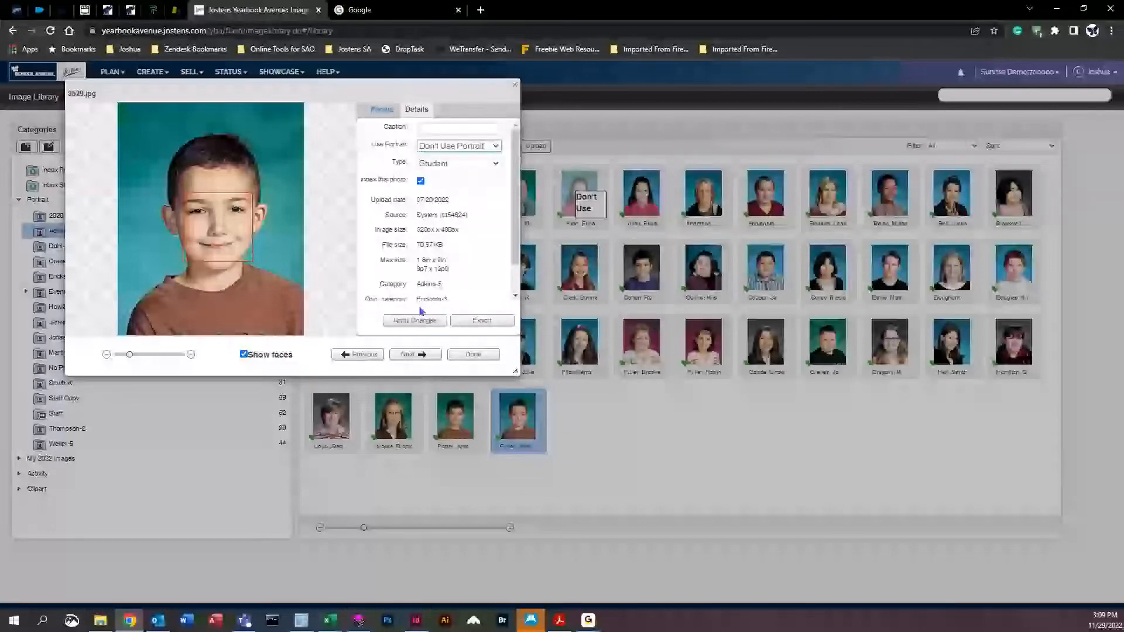
click(489, 358)
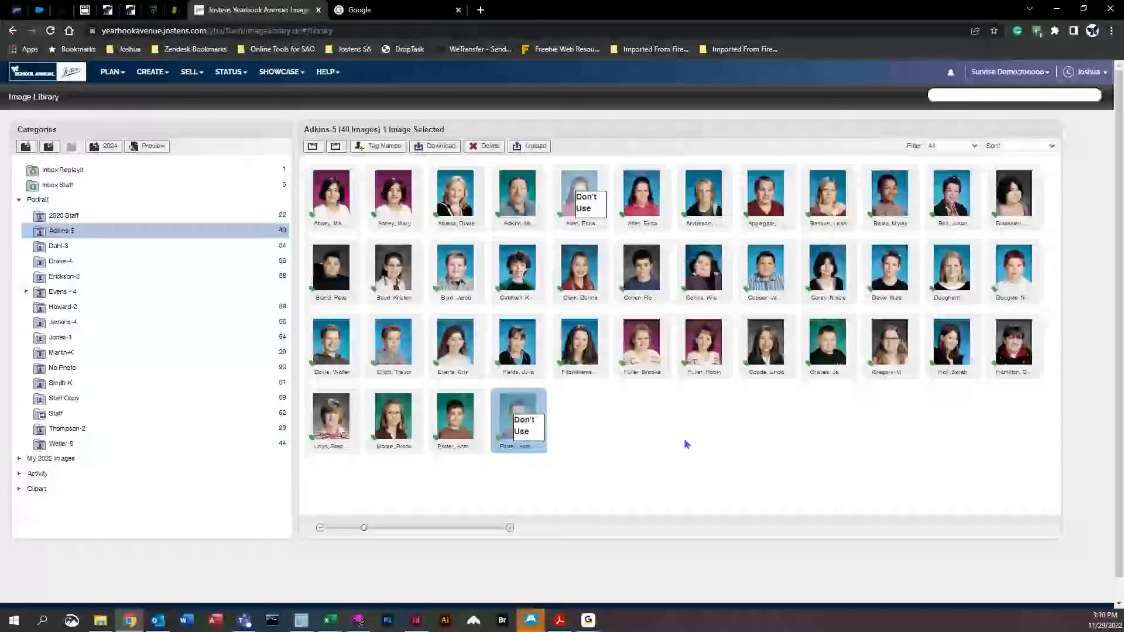
Step: Set the sixth portrait in the second row of Adkins-5 to Use 'No Photo' and apply the change
click(641, 275)
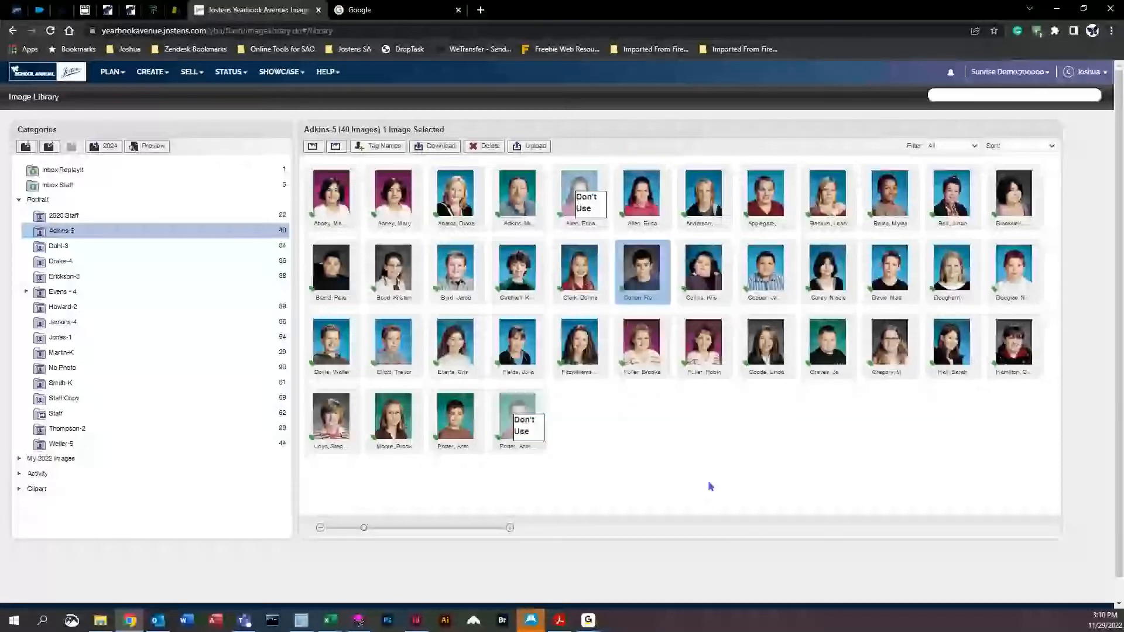
click(665, 293)
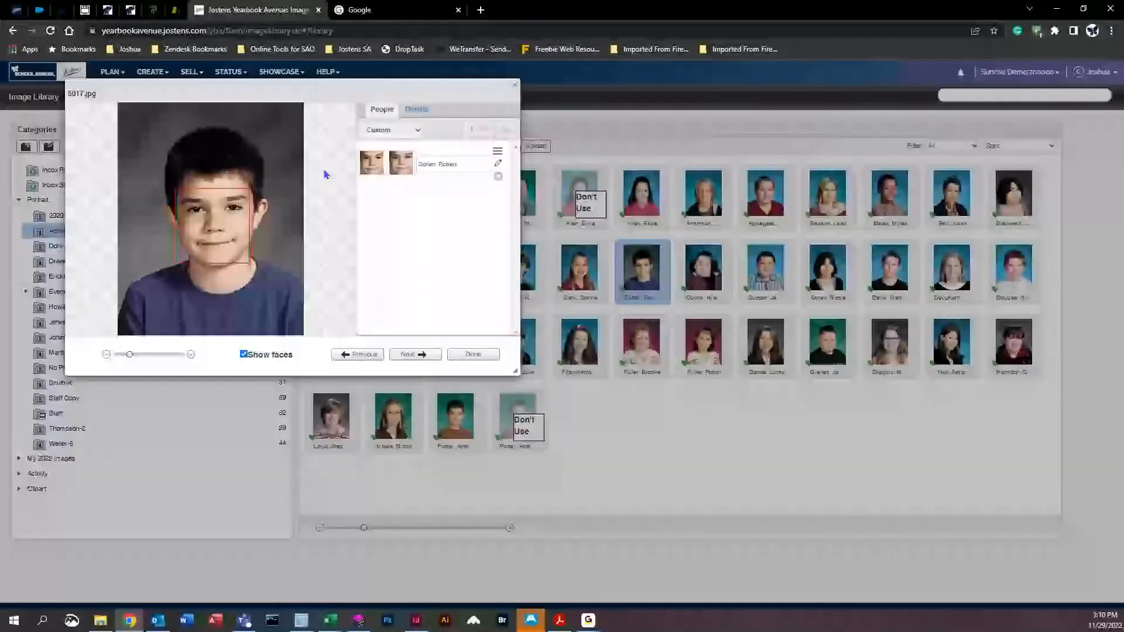
click(415, 111)
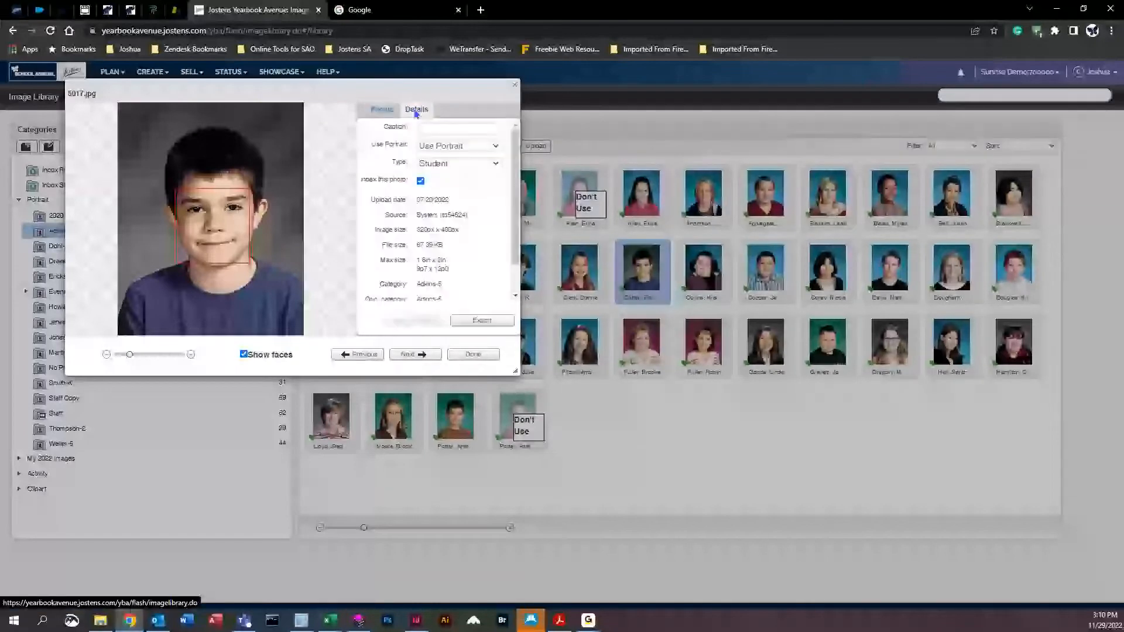
click(427, 146)
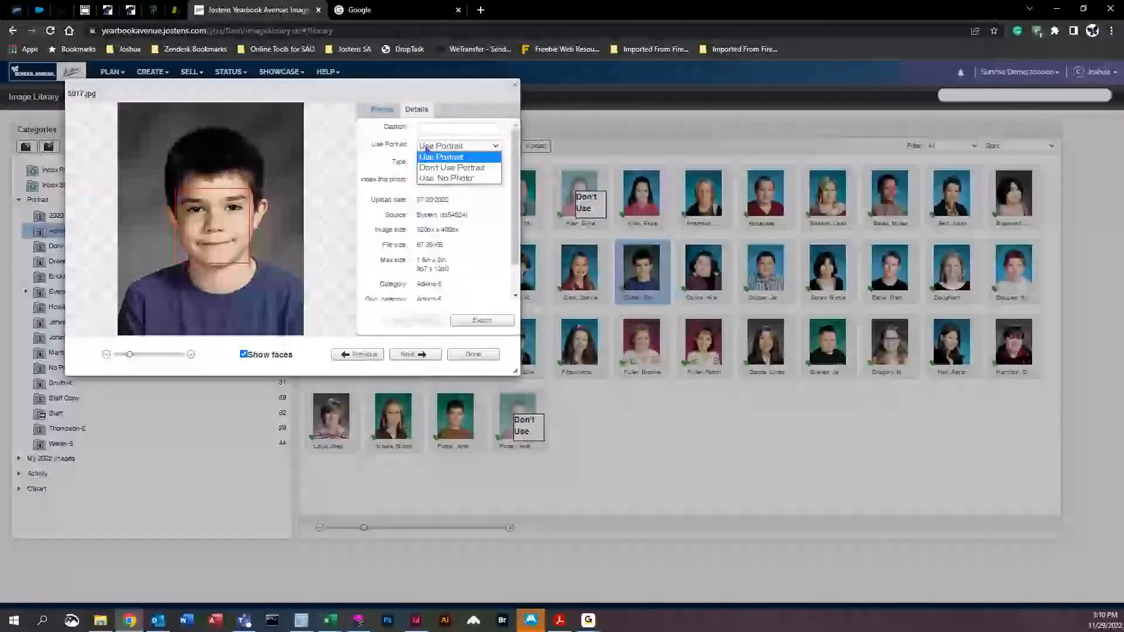
click(444, 179)
click(415, 320)
click(488, 358)
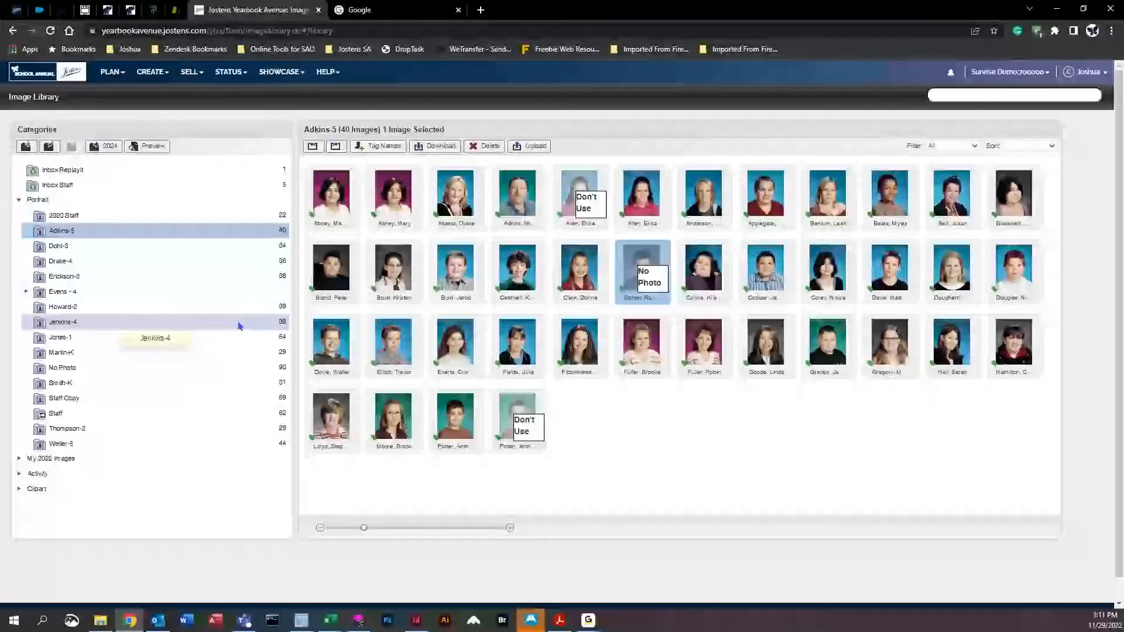
Step: Change the first name on the first placeholder image in the No Photo category to "Last" and save it
click(63, 371)
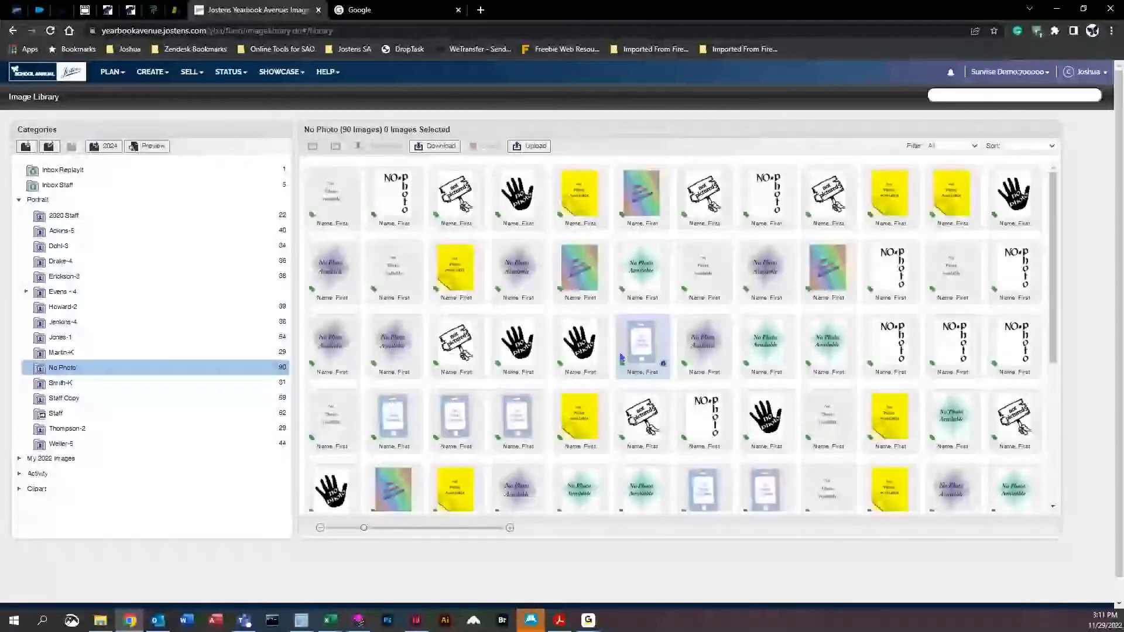
scroll(742, 472, down, 5)
scroll(740, 466, up, 5)
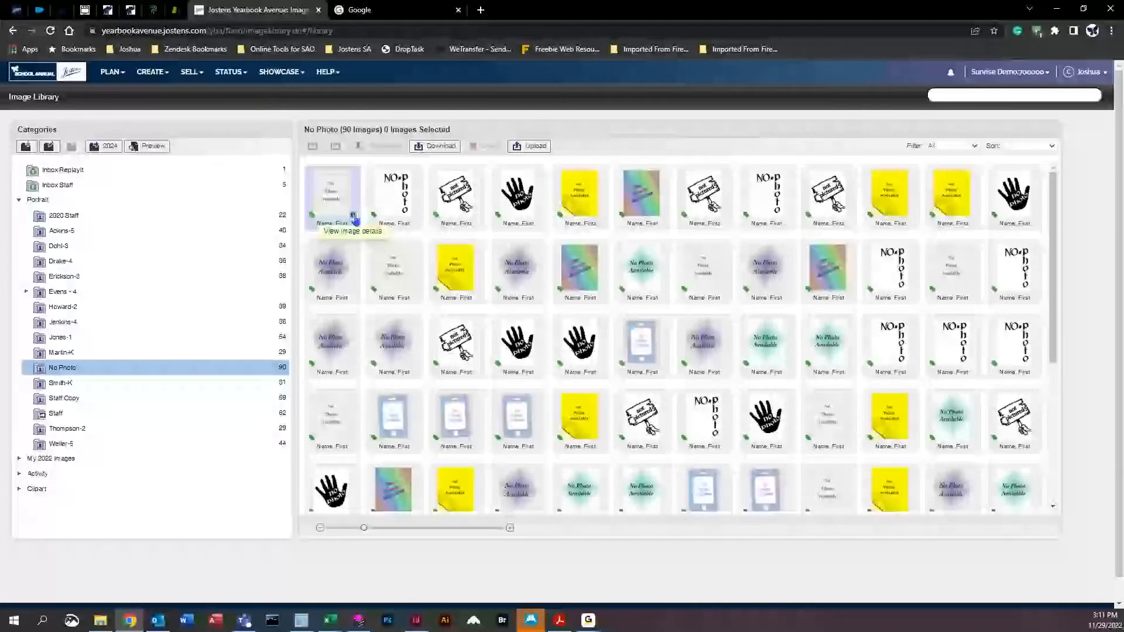
click(354, 218)
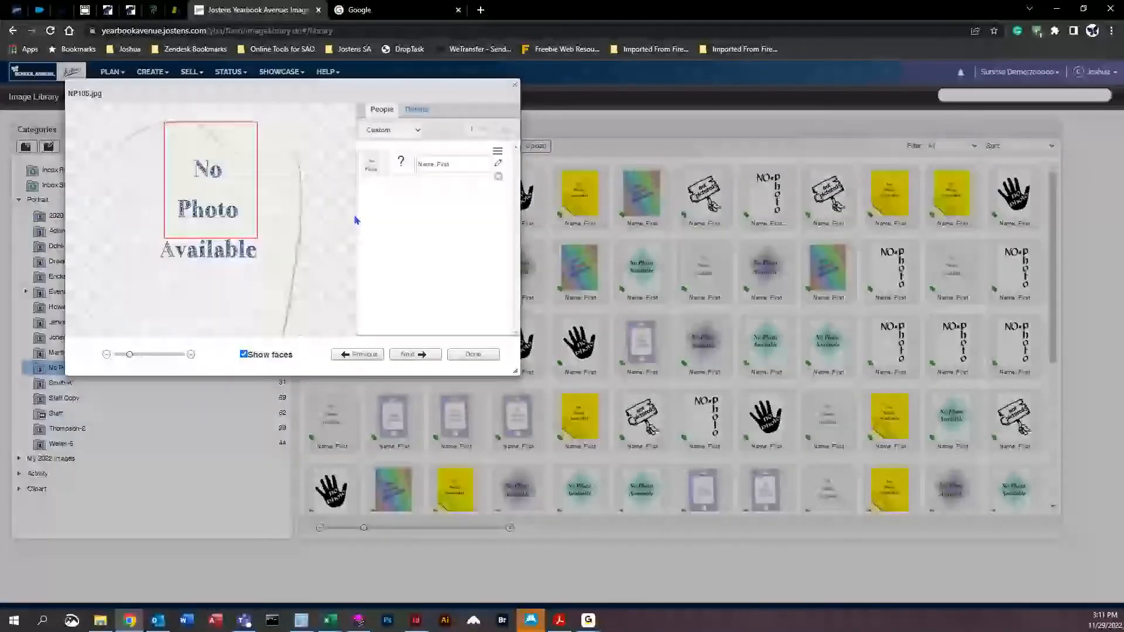
click(498, 163)
click(416, 261)
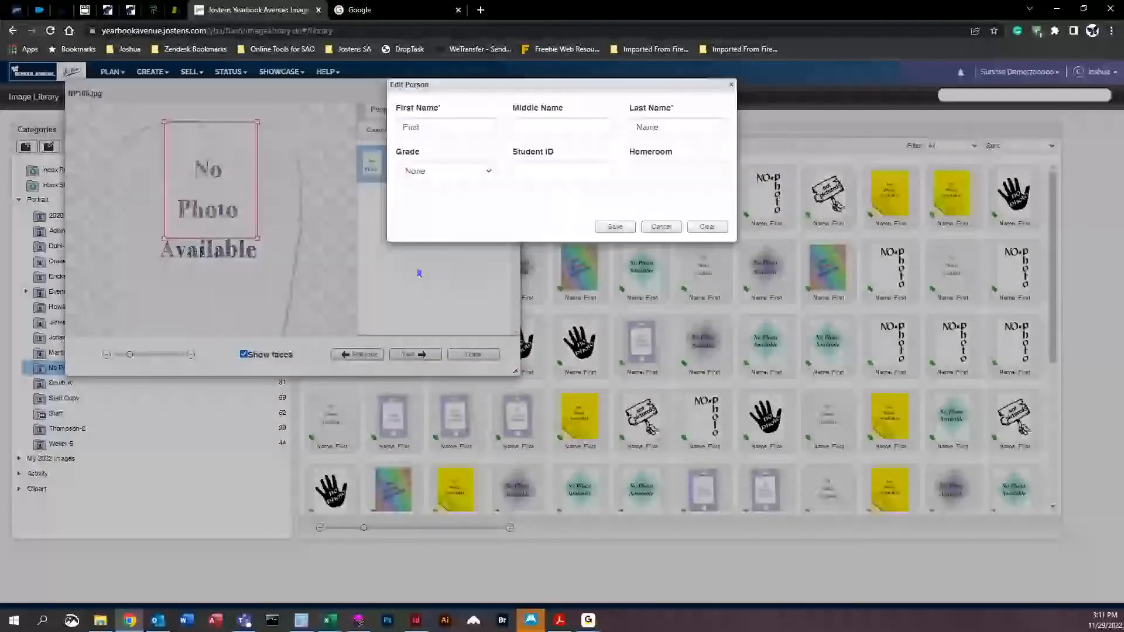
double_click(434, 127)
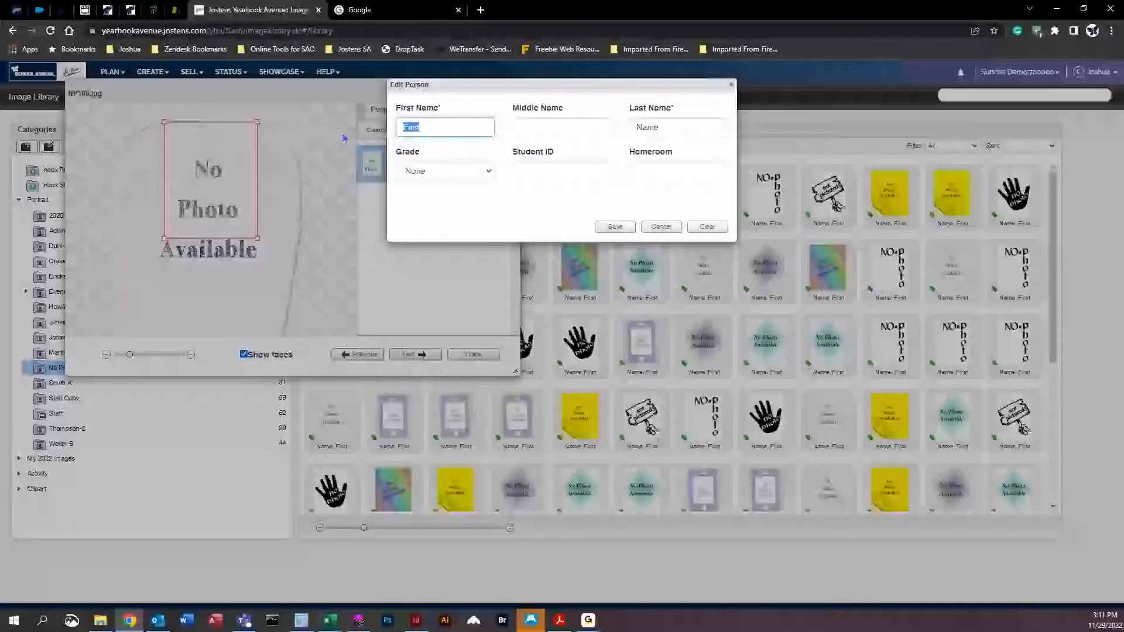
text(Last)
click(615, 226)
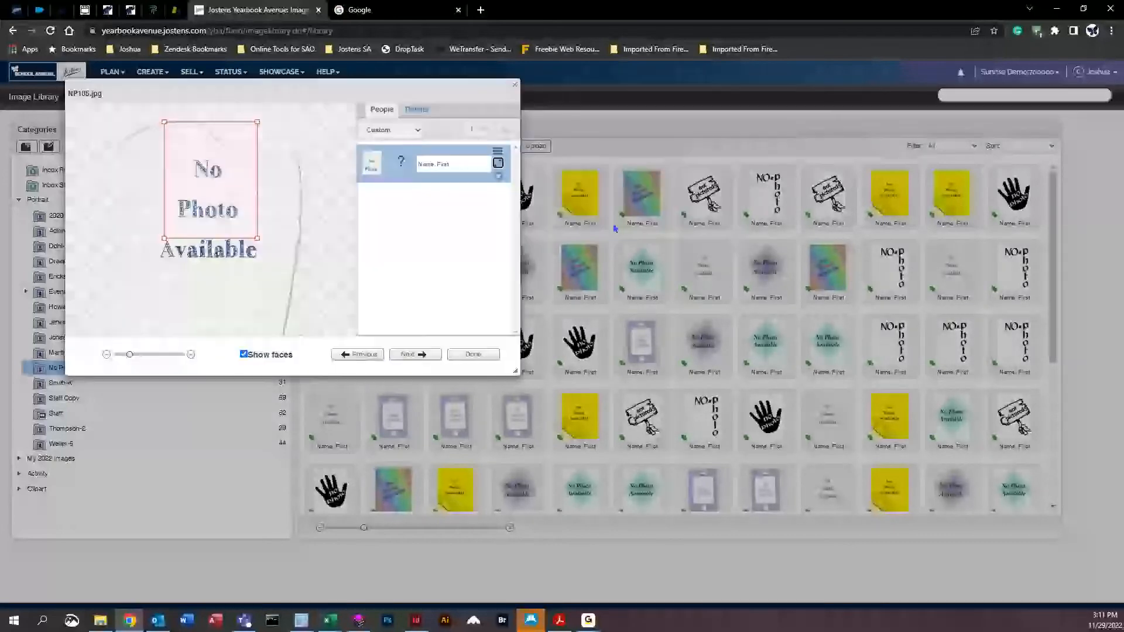
click(473, 354)
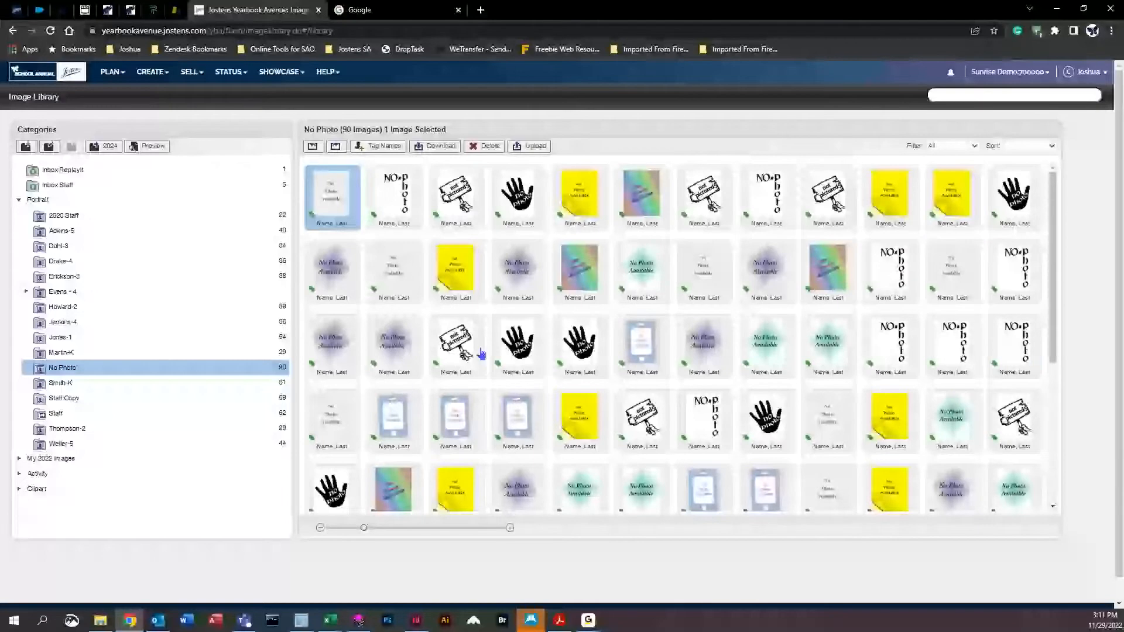
drag(401, 249, 332, 193)
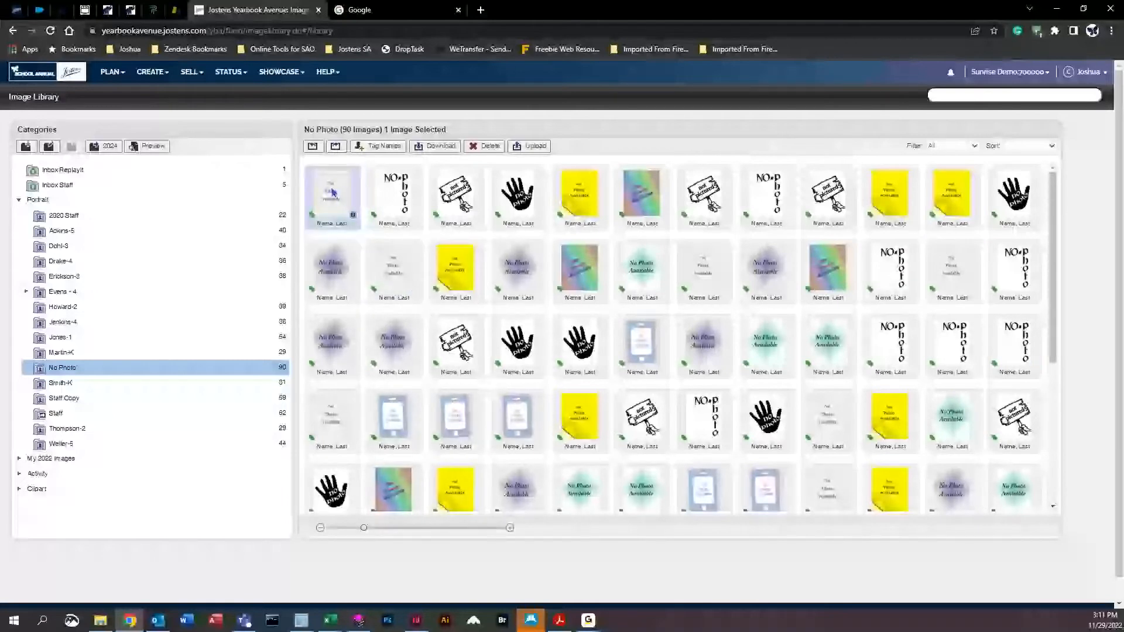
Step: Remove the existing name tag from the first No Photo placeholder and tag it with a new person's first and last name
click(378, 146)
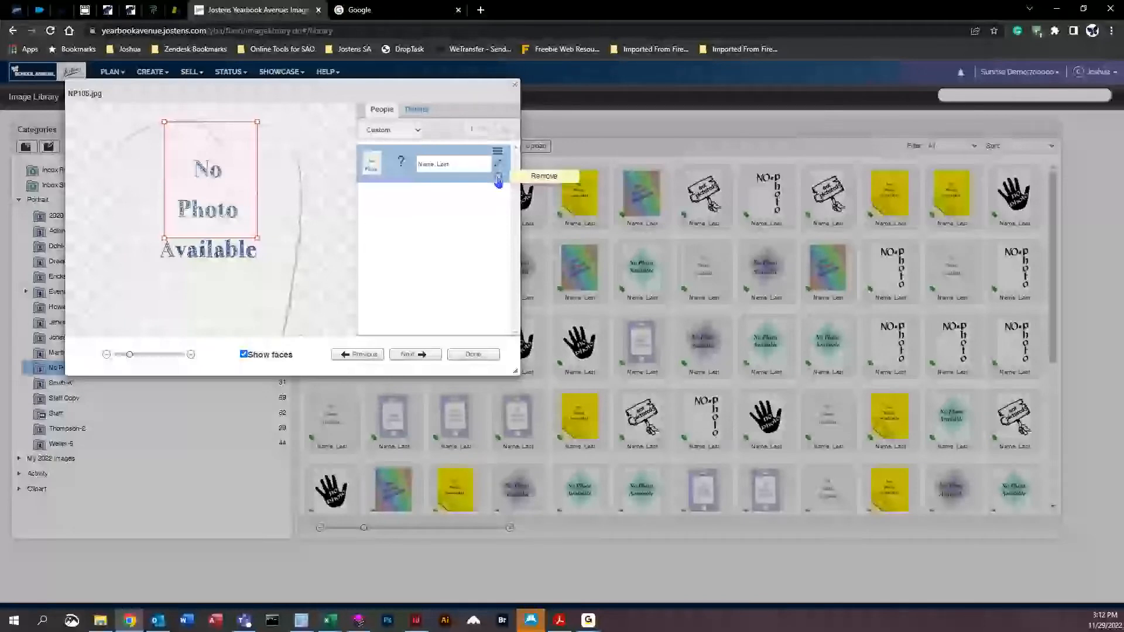
click(498, 179)
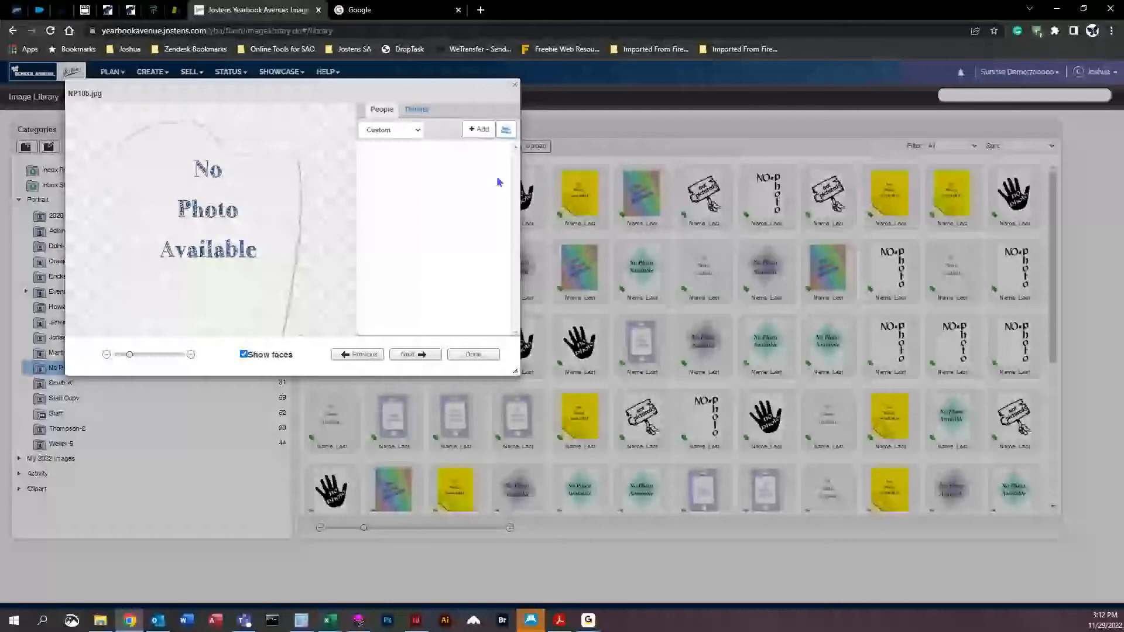
click(480, 132)
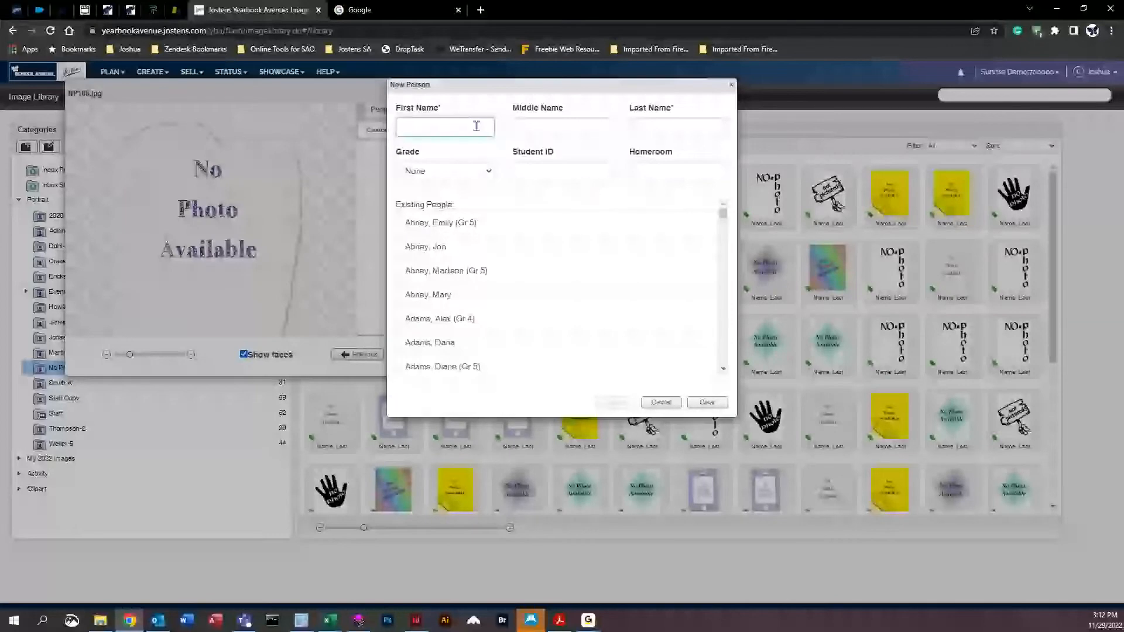
text(John)
key(Tab)
key(Tab)
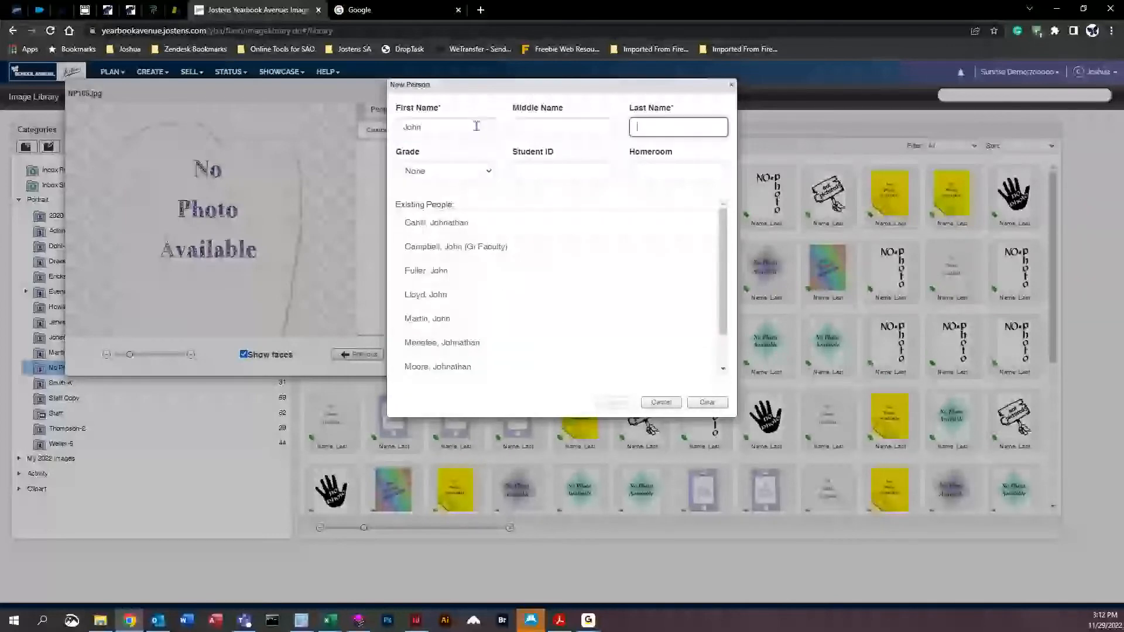
text(Smith)
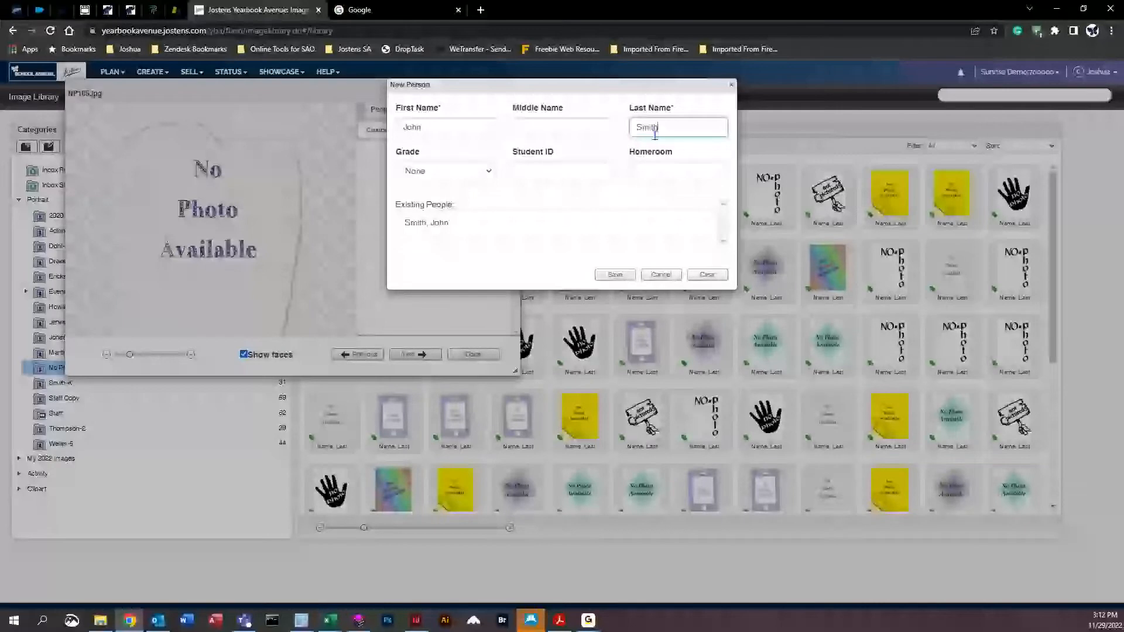
click(620, 280)
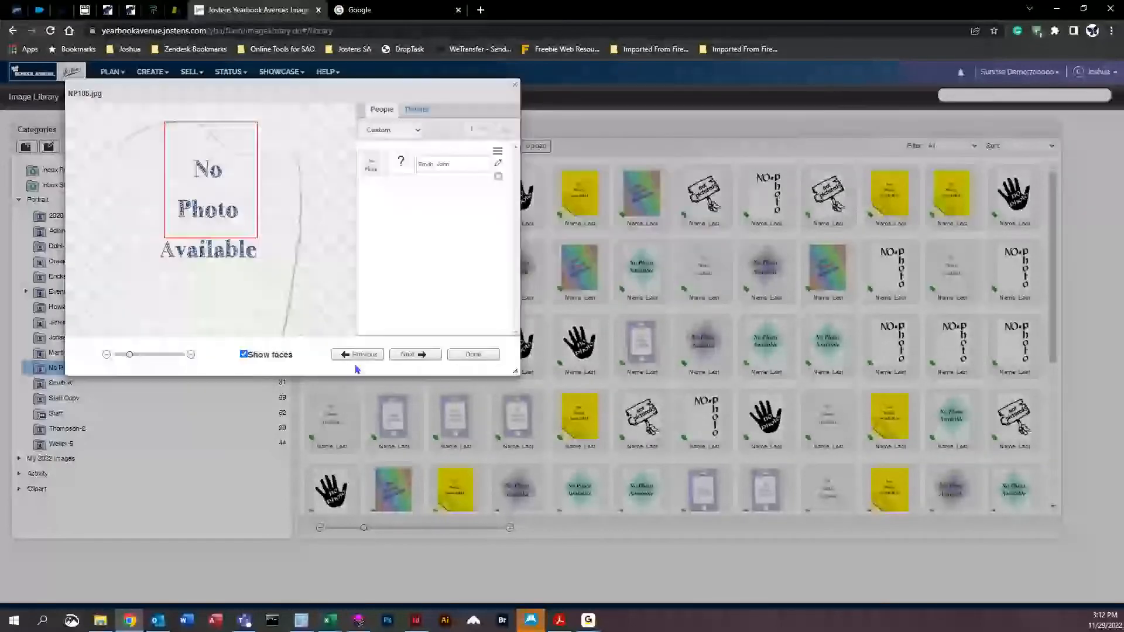
click(486, 359)
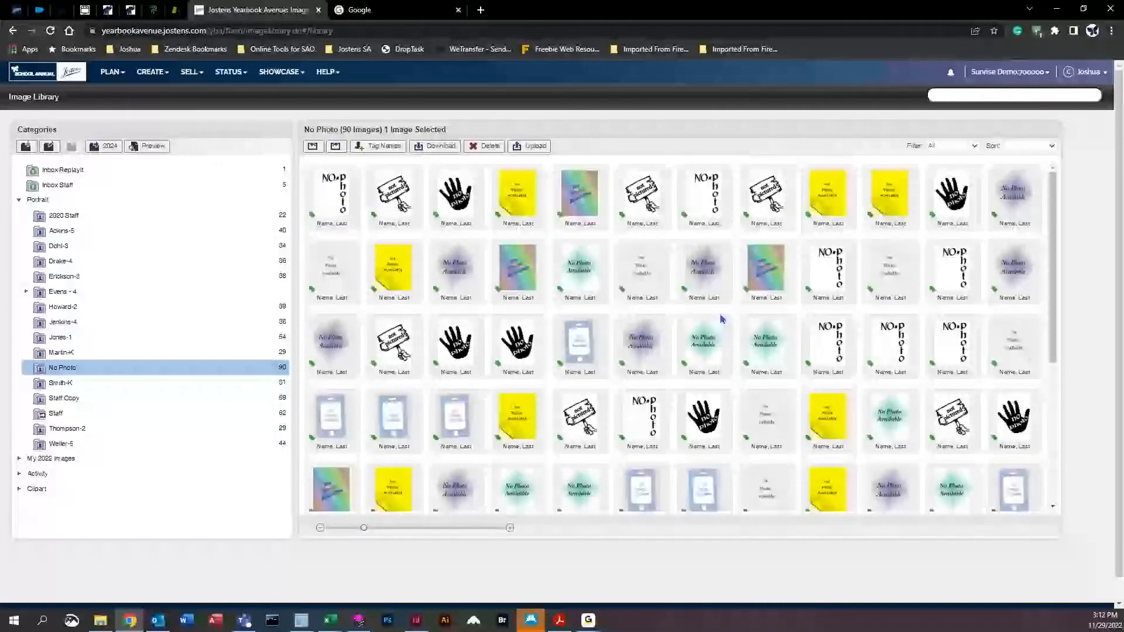
Step: Move the newly tagged placeholder at the end of No Photo to the Adkins-5 category and open that category
scroll(688, 356, down, 2)
scroll(688, 355, down, 3)
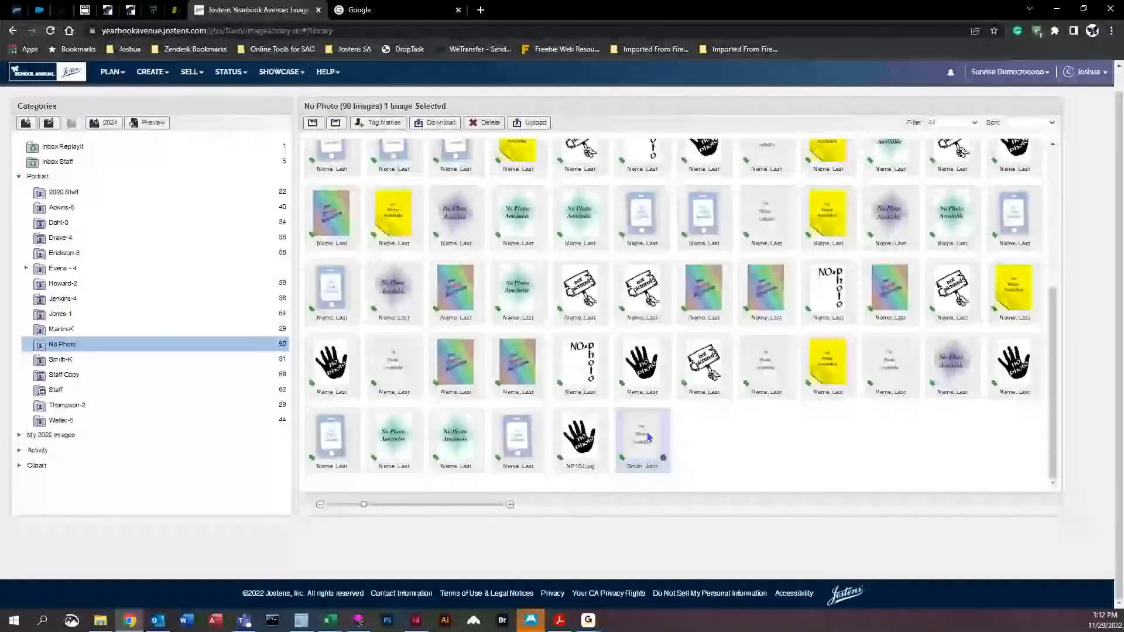
drag(641, 432, 119, 208)
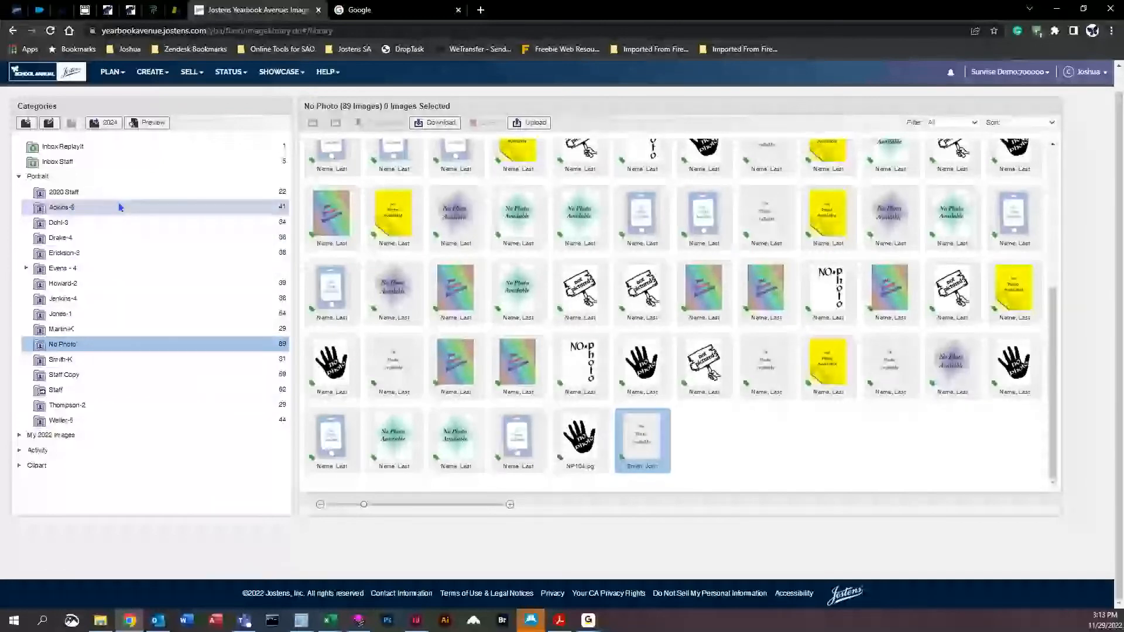
click(120, 209)
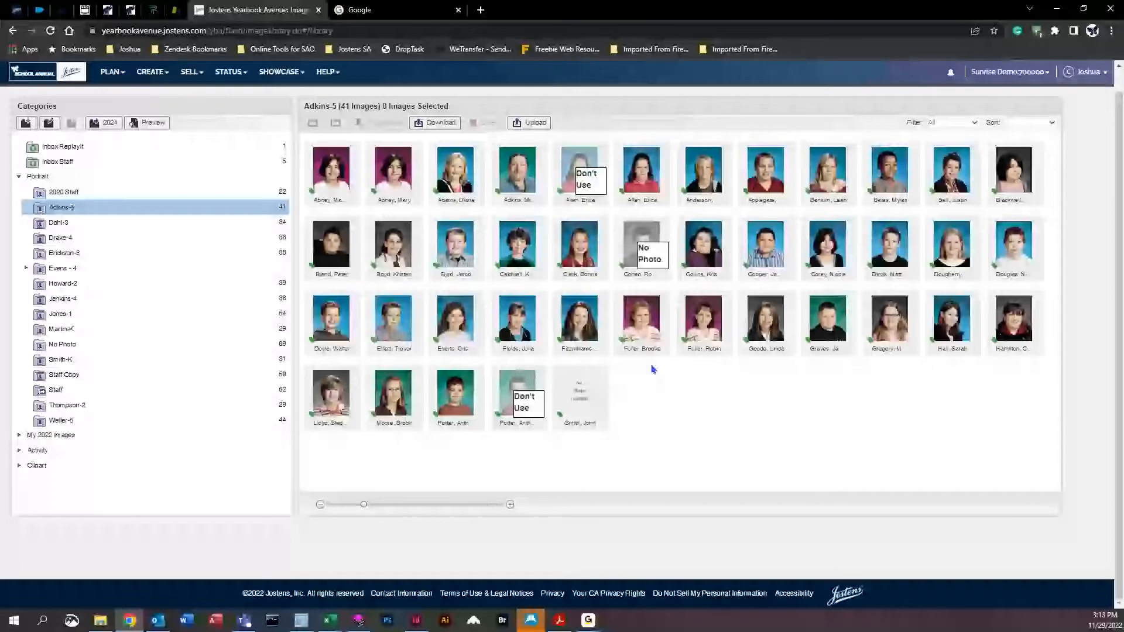
Step: Correct the last name on the fourth portrait in the third row of Adkins-5 by removing its final "s", and save it
click(518, 319)
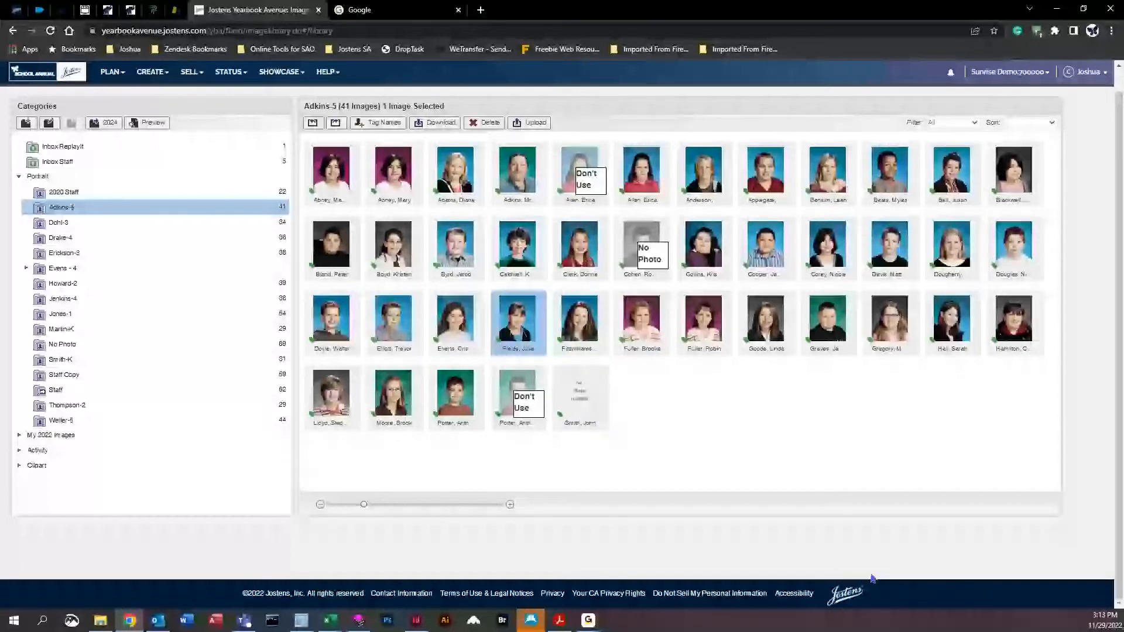
click(380, 123)
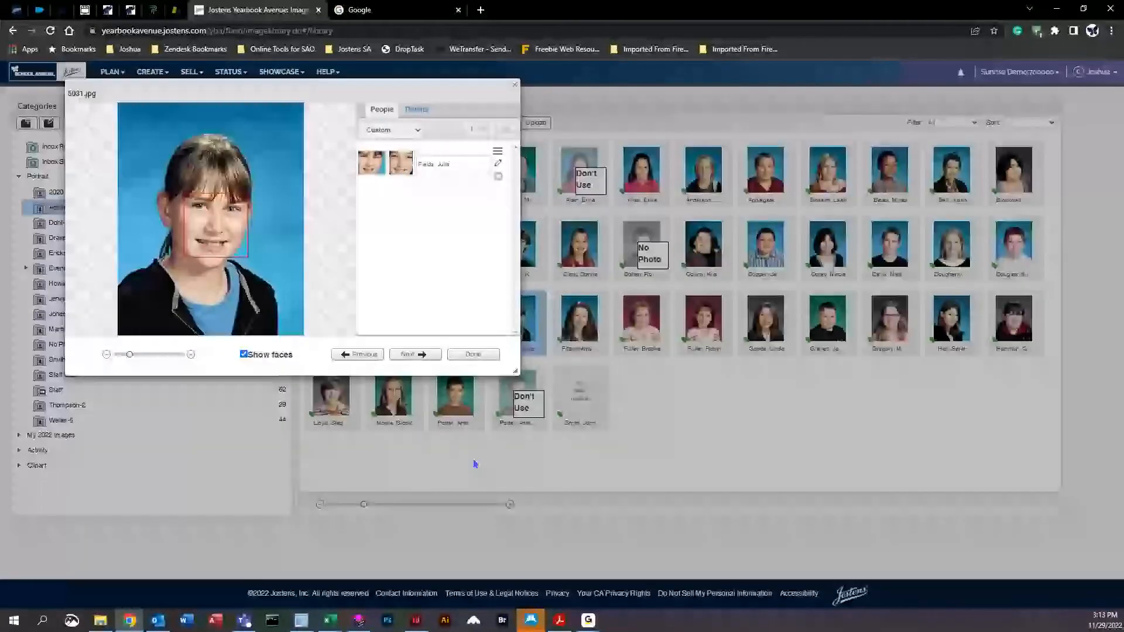
click(497, 163)
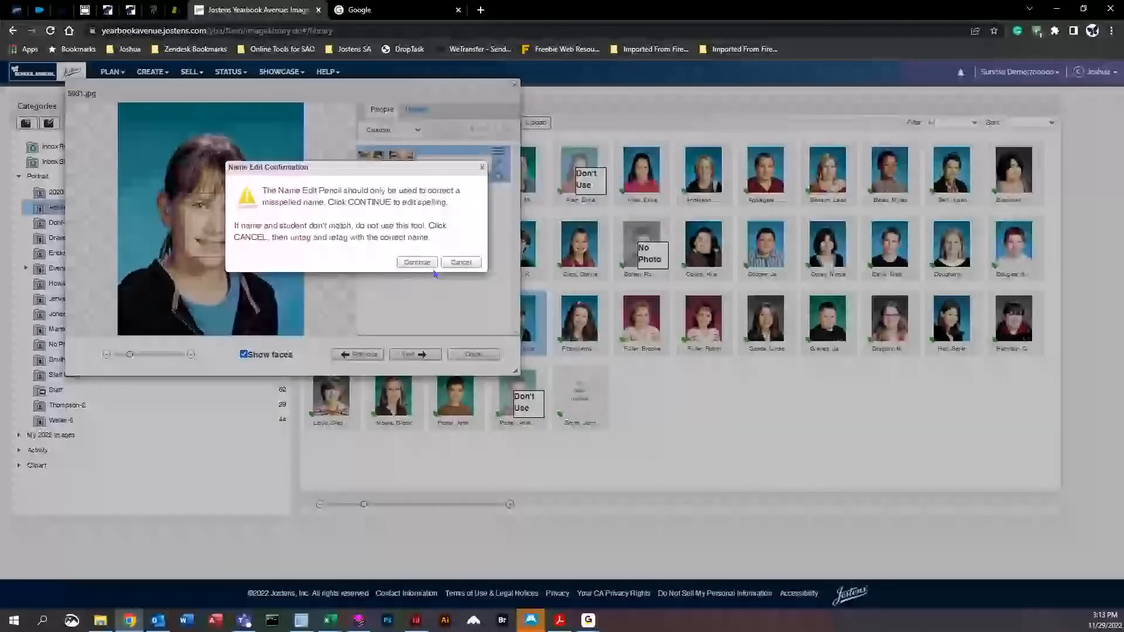
click(404, 264)
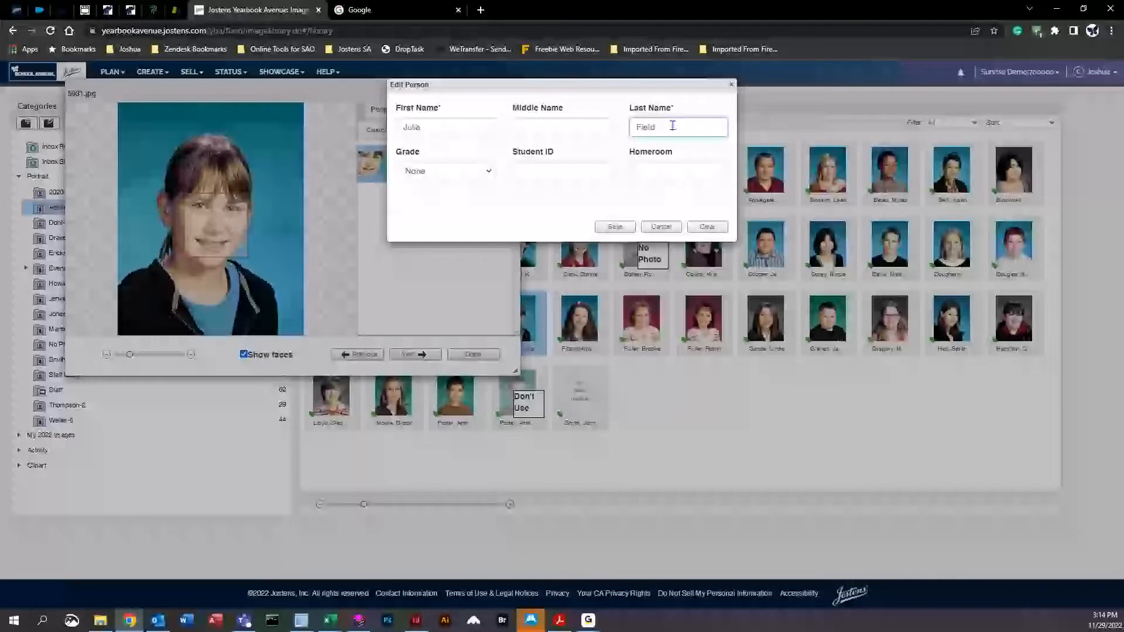
click(617, 227)
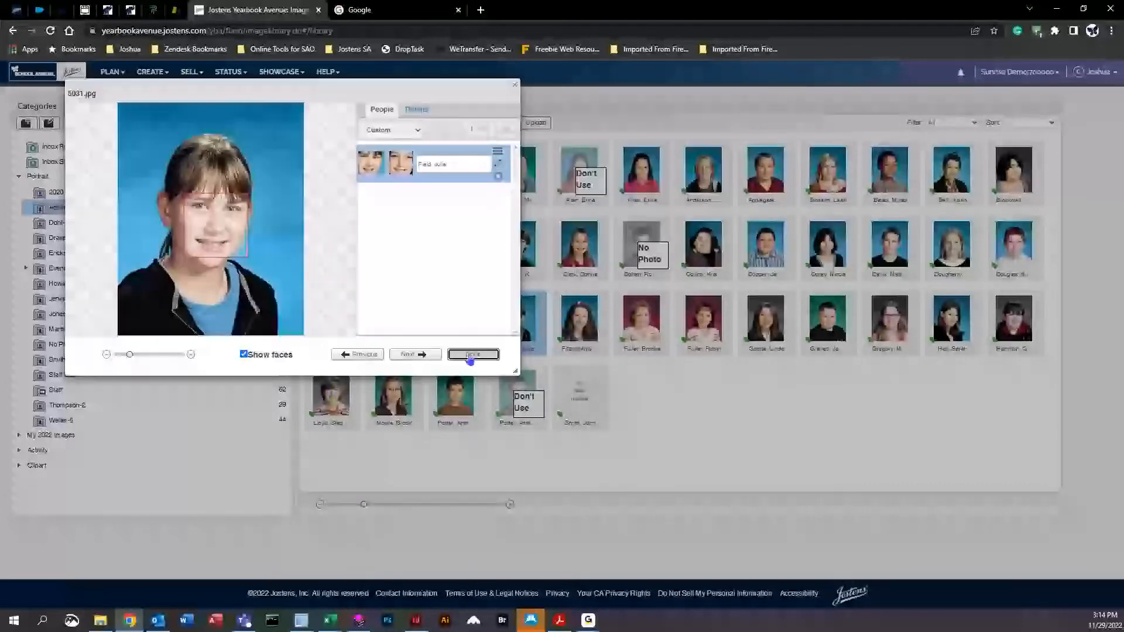
click(473, 355)
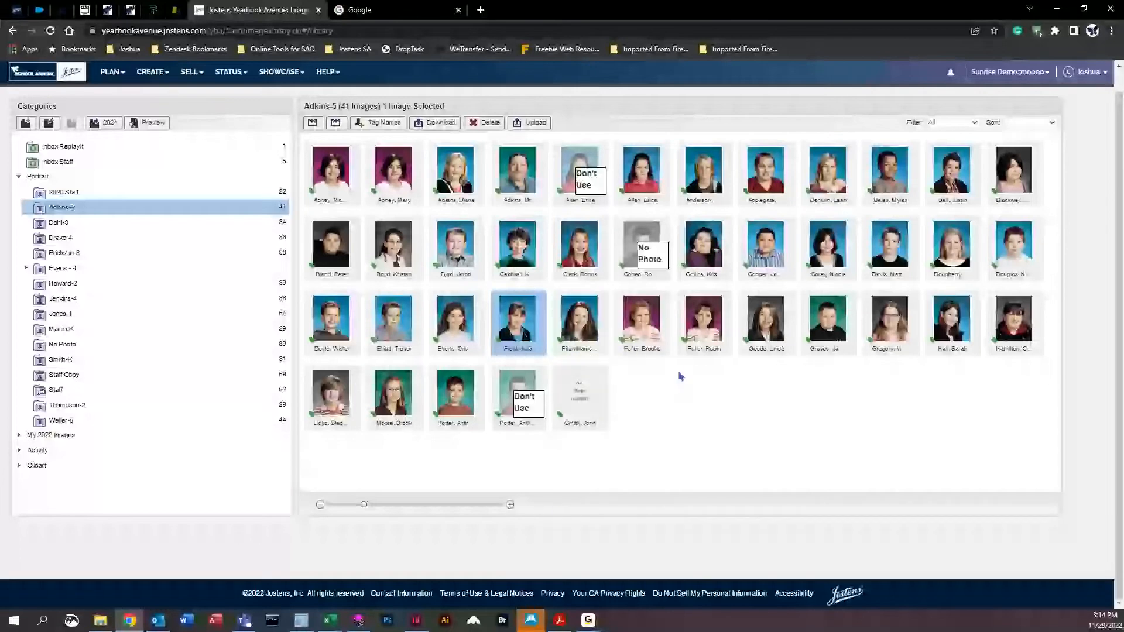
Step: Open the blank spread 002-003 from the page ladder for layout and clear the Art options from view
click(118, 75)
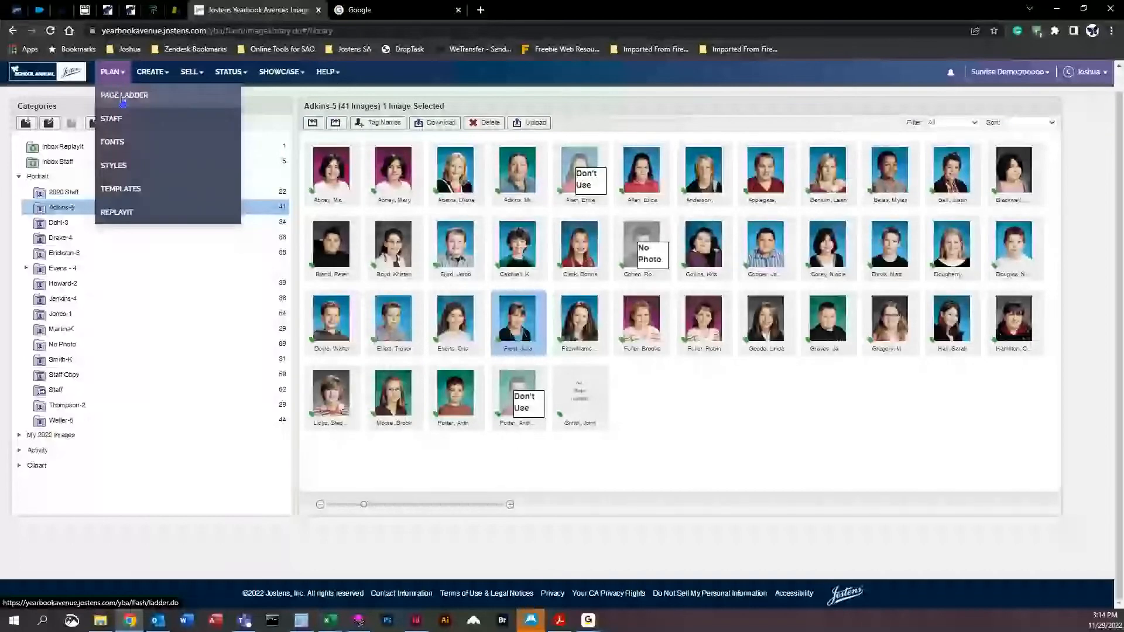
click(122, 96)
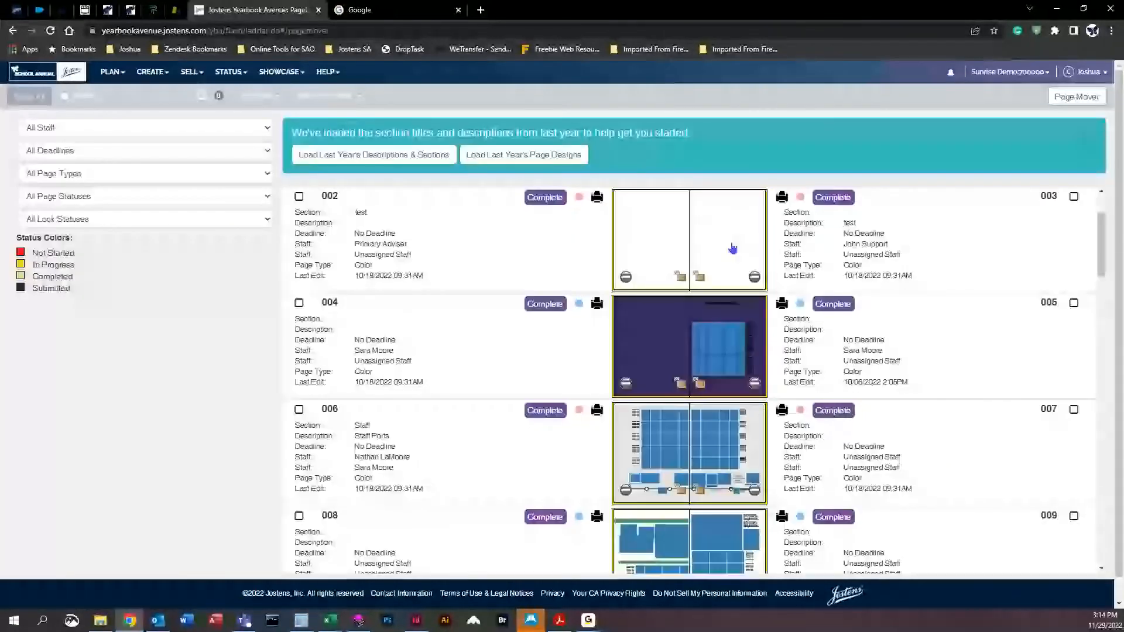
click(661, 224)
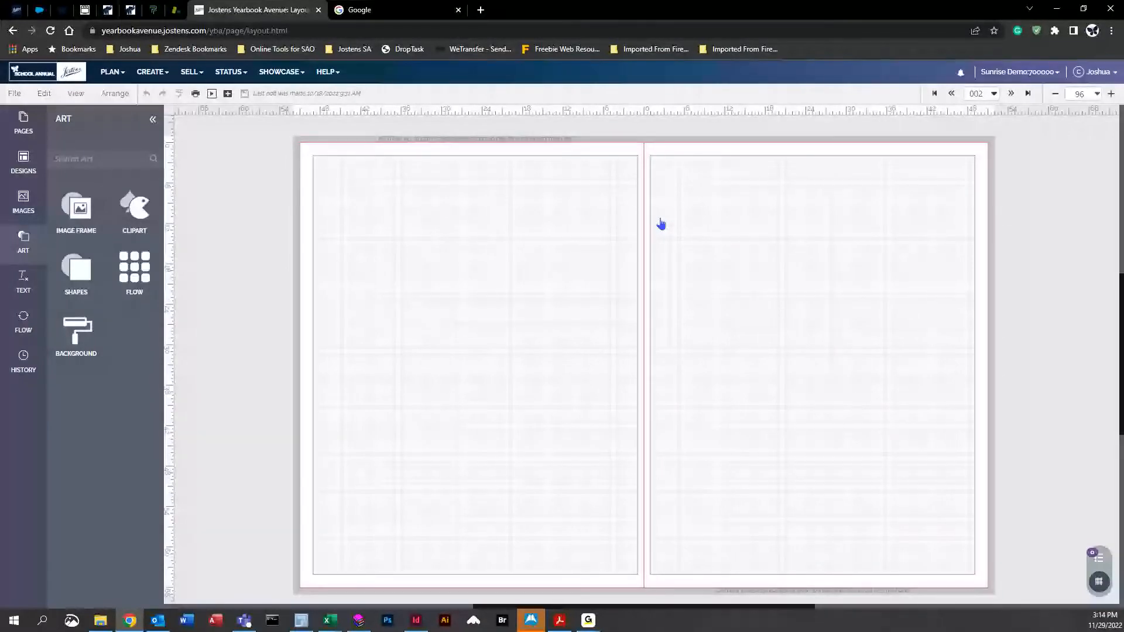
click(22, 242)
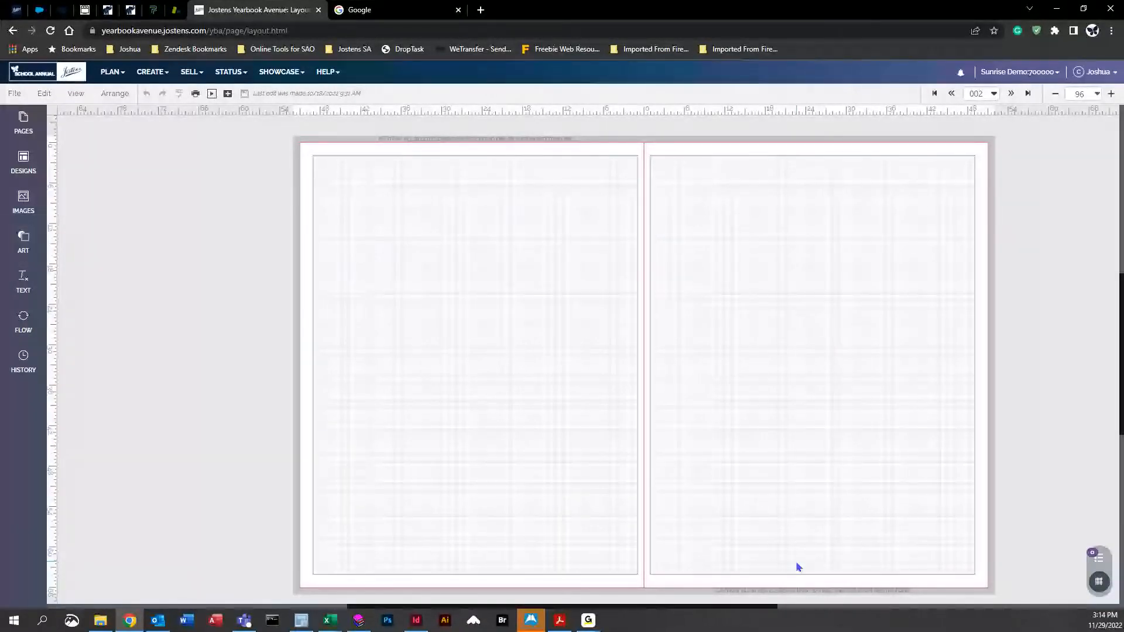
drag(652, 609, 673, 613)
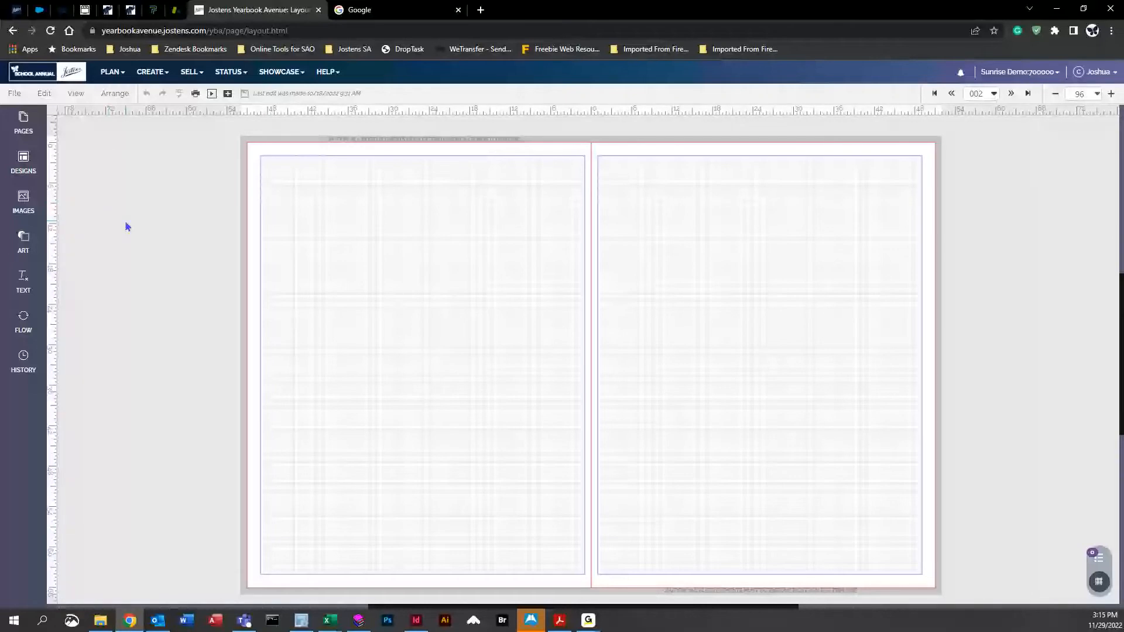
Step: Show the All Portraits group of page designs and reopen the list of design categories
click(27, 164)
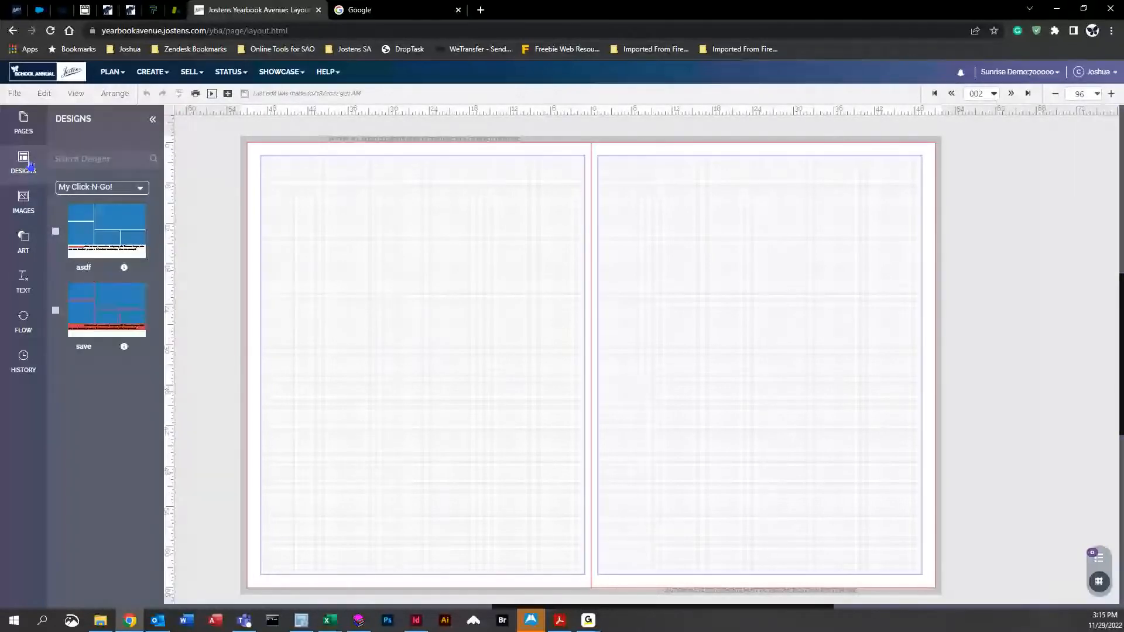
click(142, 191)
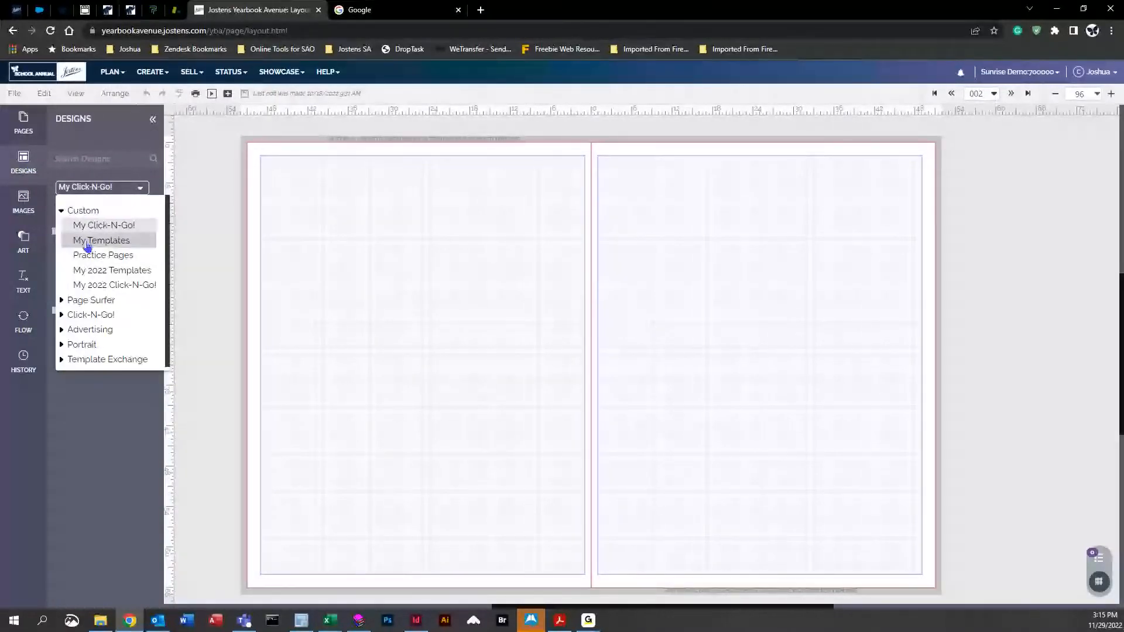
click(62, 346)
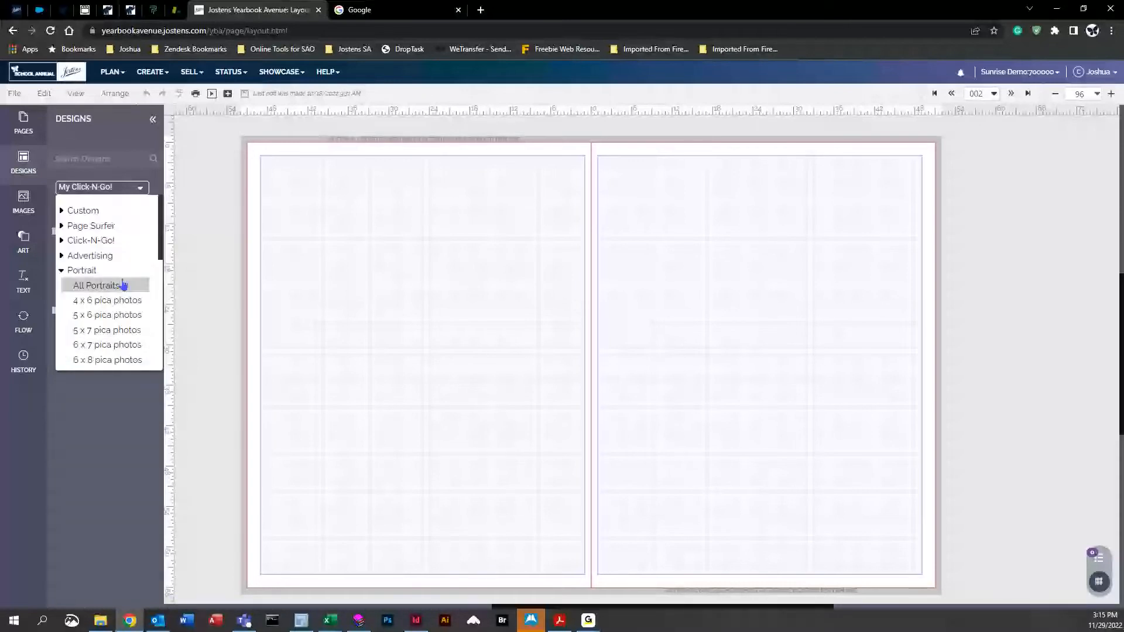
scroll(124, 286, down, 1)
click(86, 252)
mouse_move(161, 213)
mouse_down()
mouse_move(161, 239)
mouse_move(147, 199)
mouse_up()
click(148, 195)
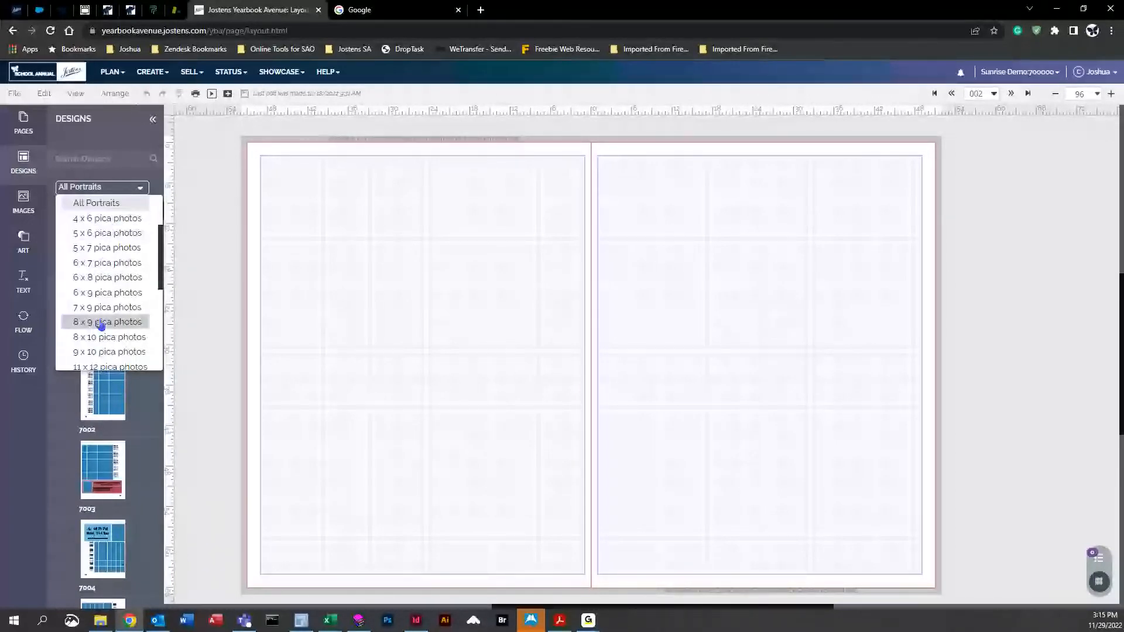
Step: Browse the 6 x 8 pica photos designs and switch the list to portrait designs for 41-50 photos
click(110, 283)
drag(163, 238, 163, 316)
click(117, 187)
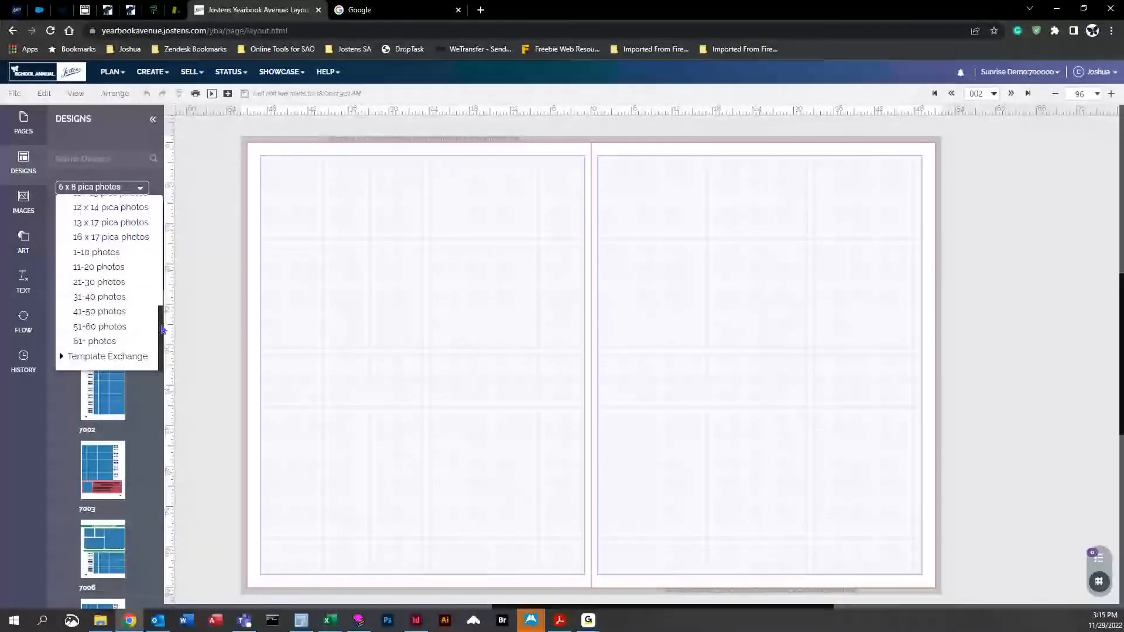
click(100, 312)
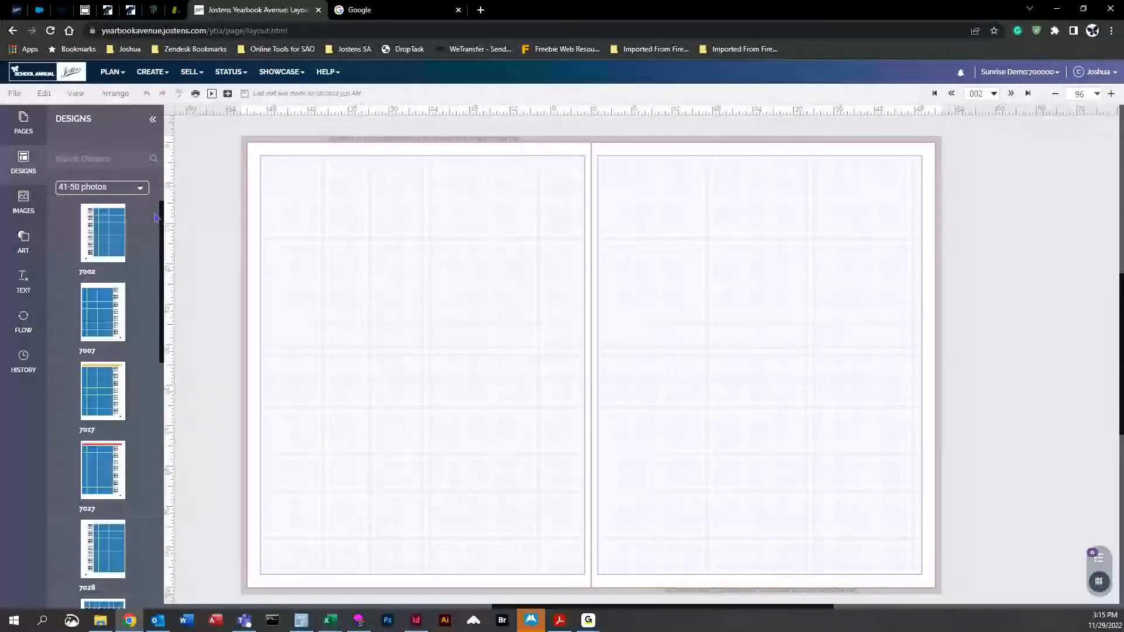
Step: Try portrait template 7095 on page 002 with existing content retained, and undo its placement
drag(162, 214, 183, 404)
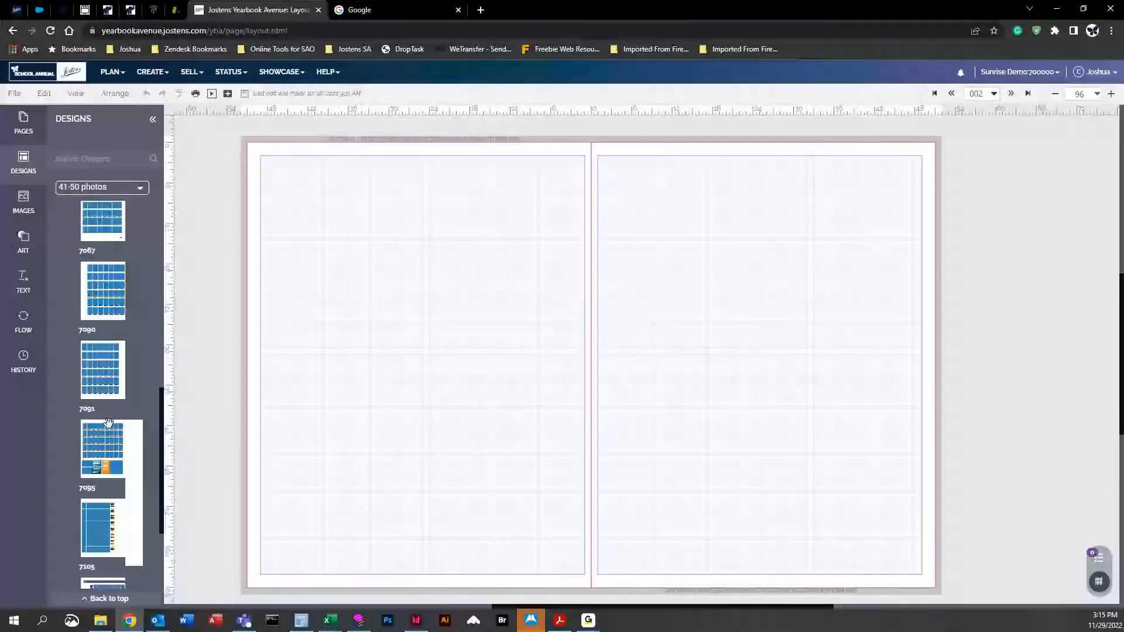
mouse_move(96, 446)
drag(95, 447, 430, 353)
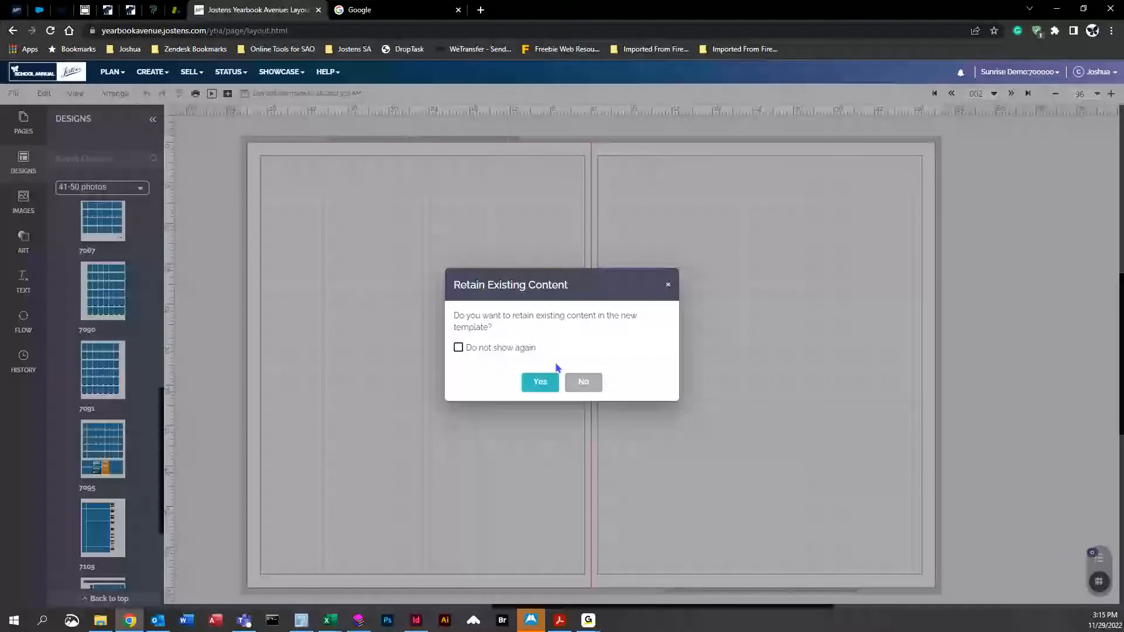
click(554, 390)
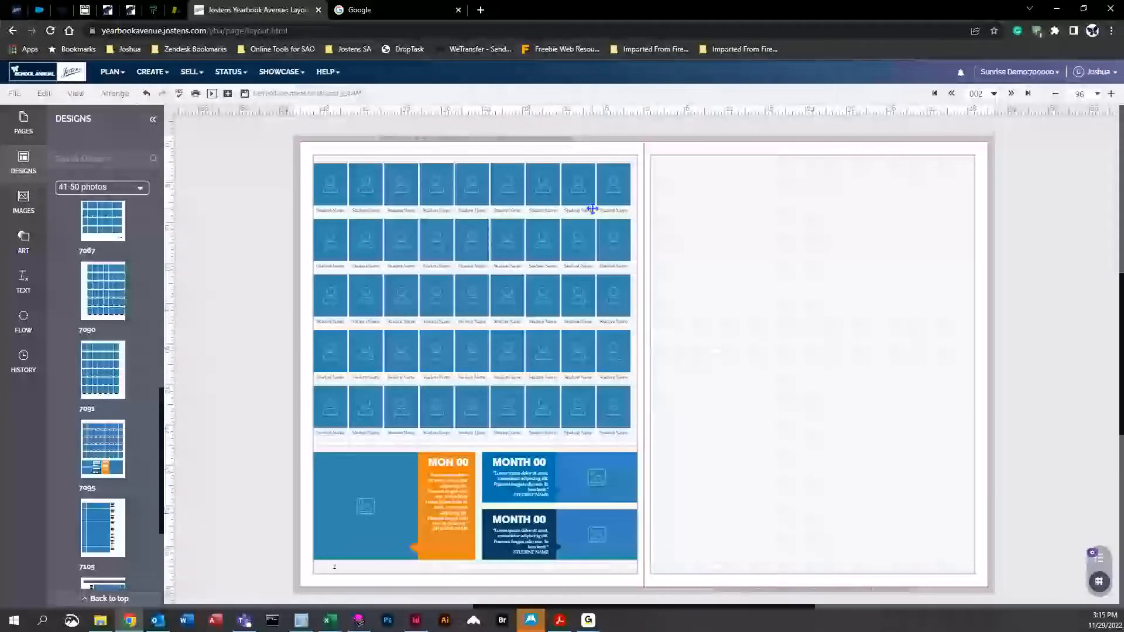
click(146, 94)
Step: Set the left page's background image to the first mascot-01.jpg from the 02/03 - Staff Images folder
right_click(216, 204)
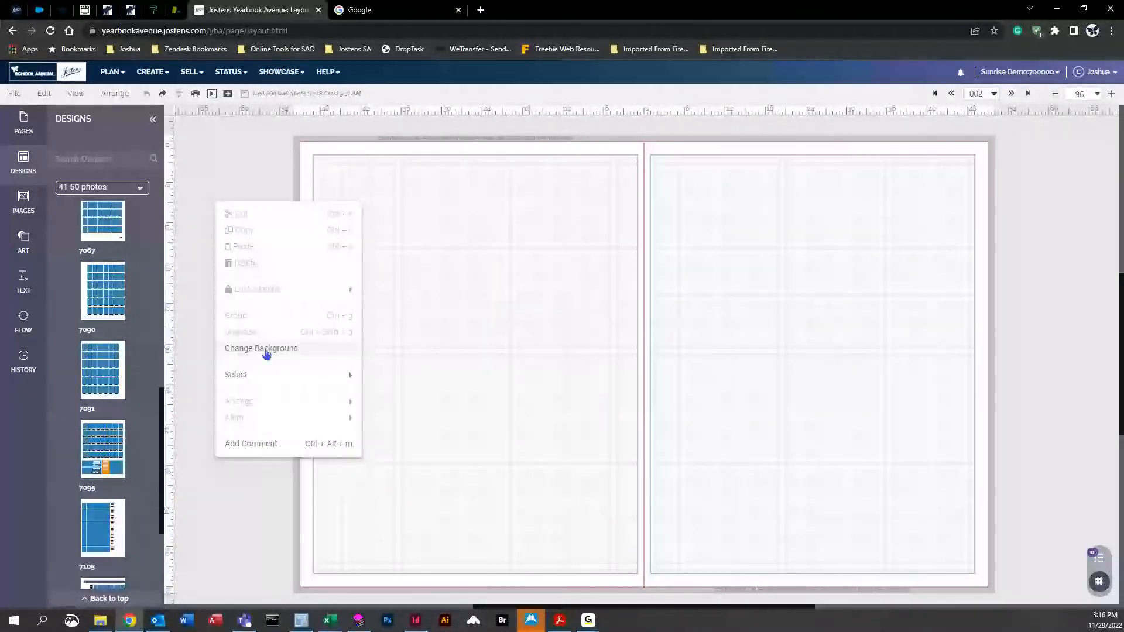
click(265, 350)
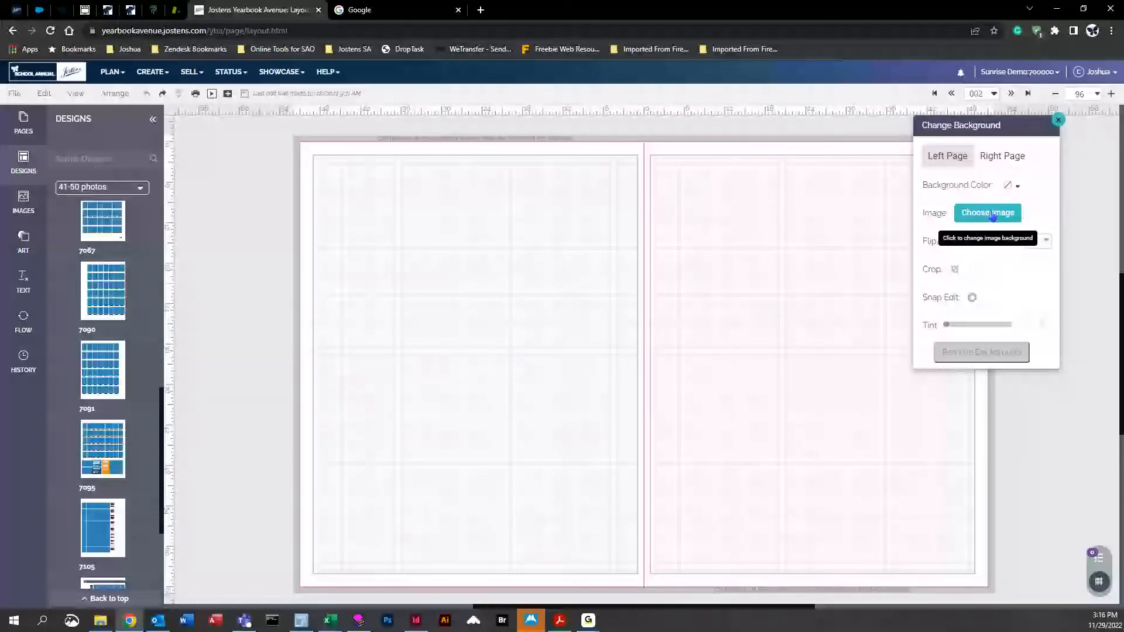
click(994, 216)
click(363, 304)
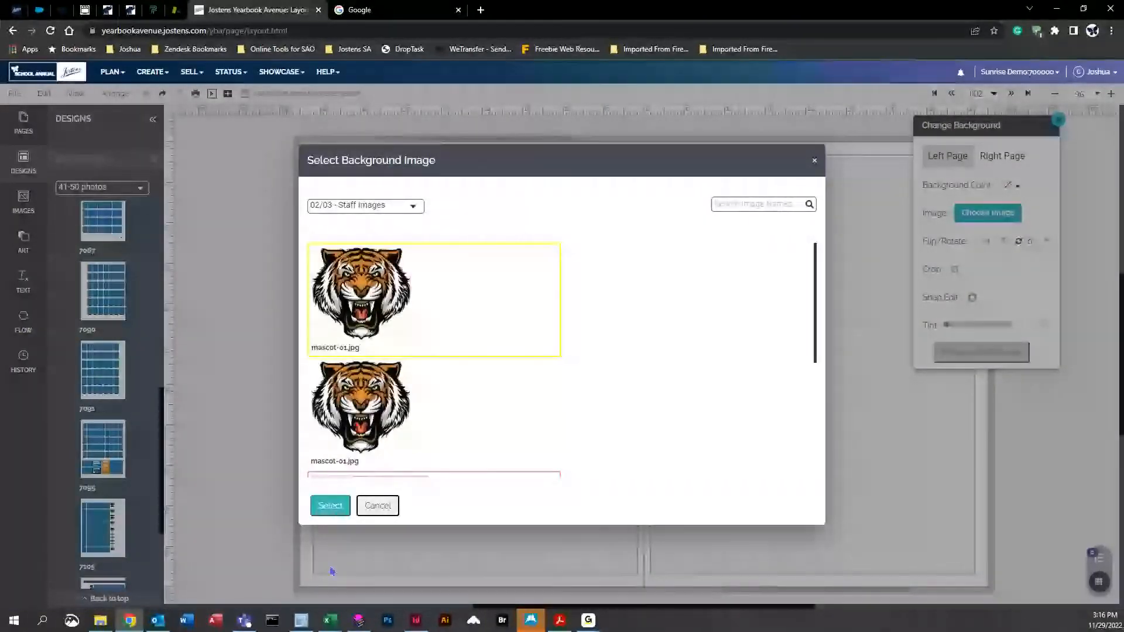
click(330, 506)
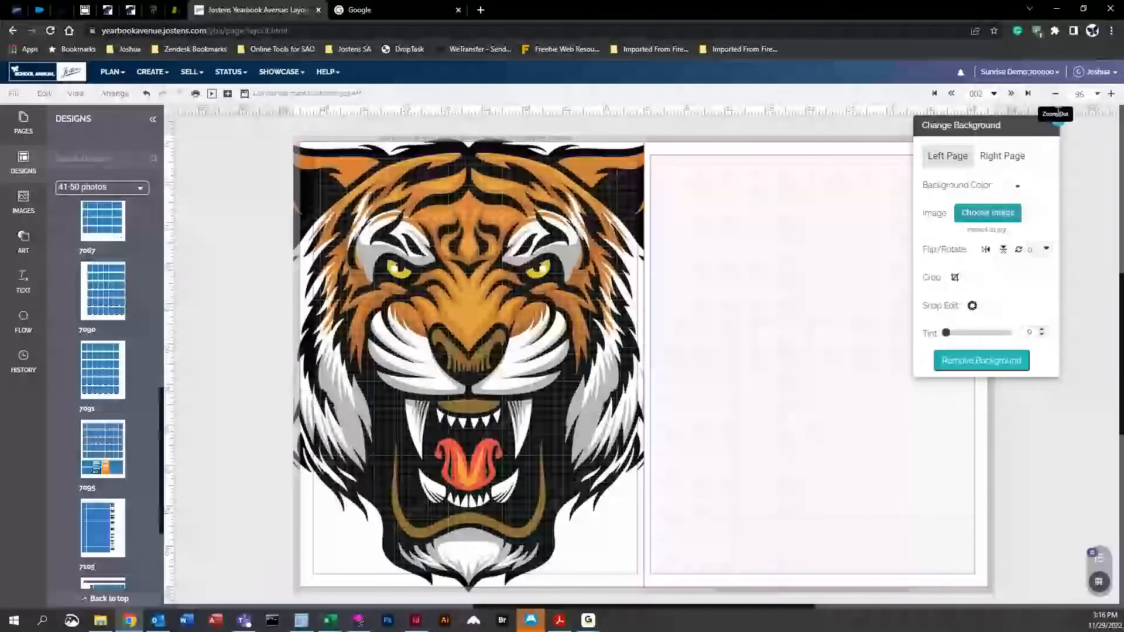
click(1059, 121)
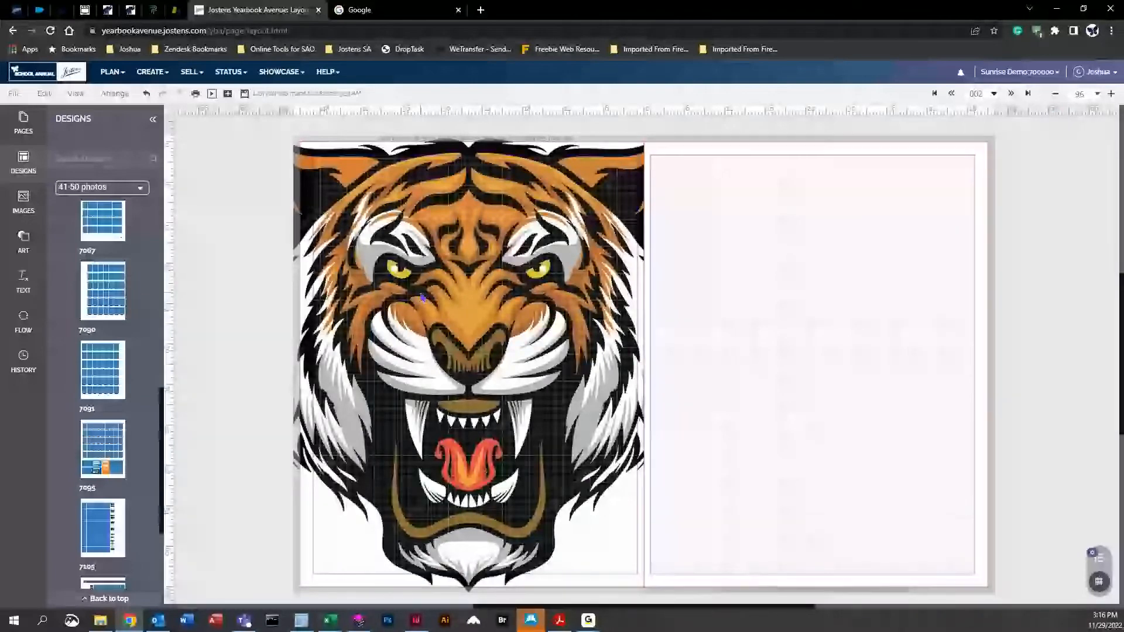
Step: Apply portrait template 7095 to page 002 without retaining the existing content
drag(98, 450, 447, 309)
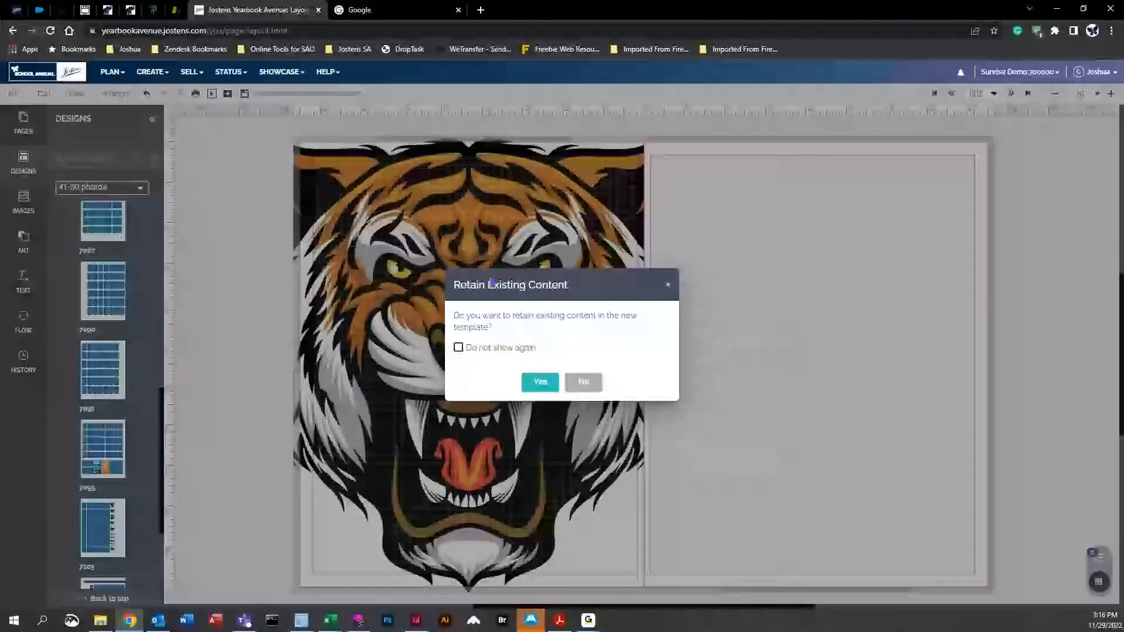
click(586, 382)
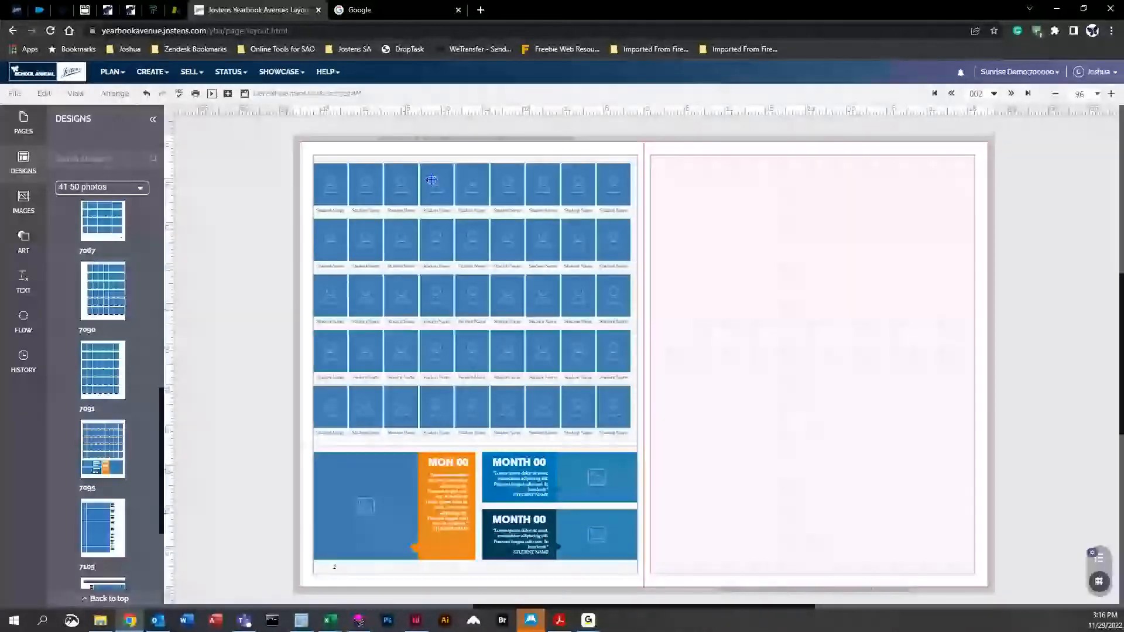
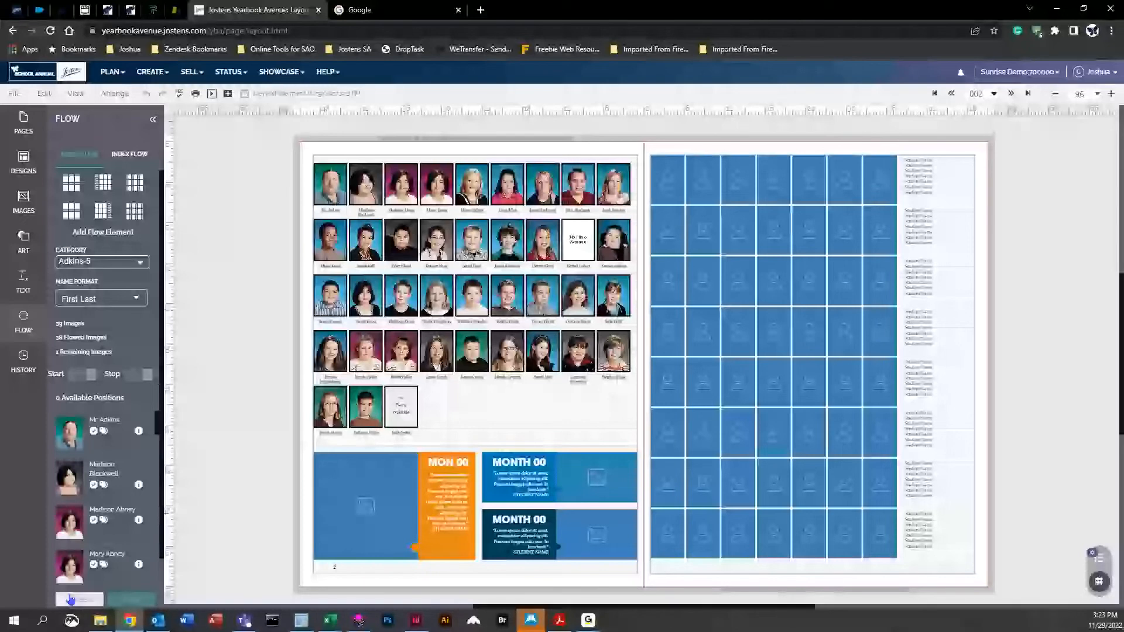
Step: Remove the flowed portraits from page 002 and place a portrait flow element with names left of the photos on page 004
click(69, 598)
click(1013, 95)
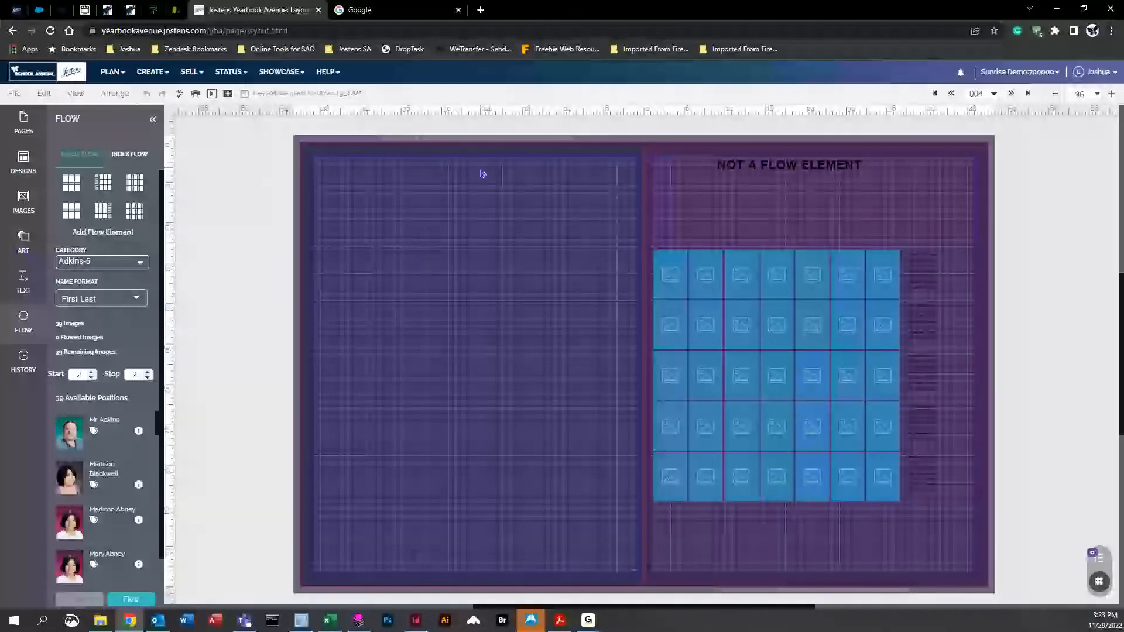
drag(103, 182, 565, 309)
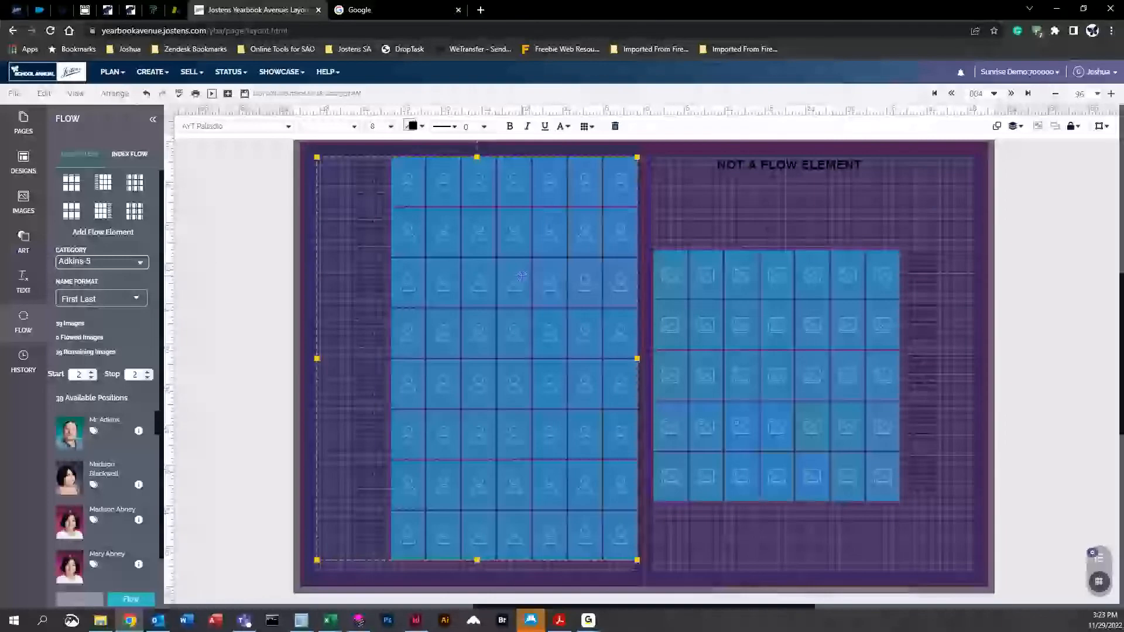
Step: Choose the AM group under the Evens - 4 category as the portraits to flow
click(101, 263)
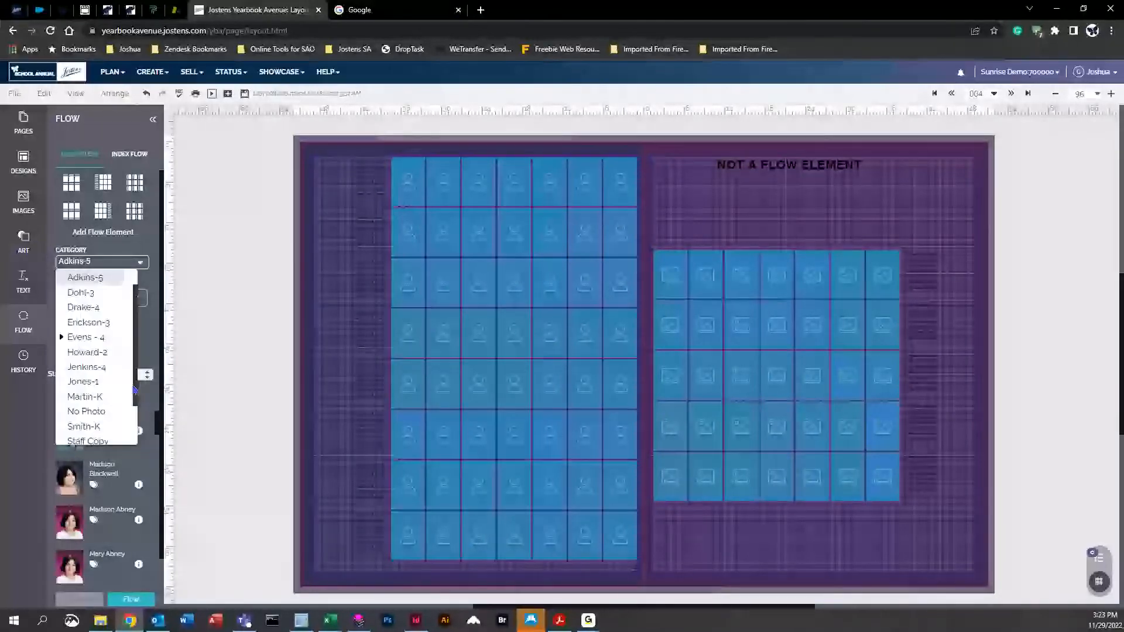
click(61, 337)
click(86, 352)
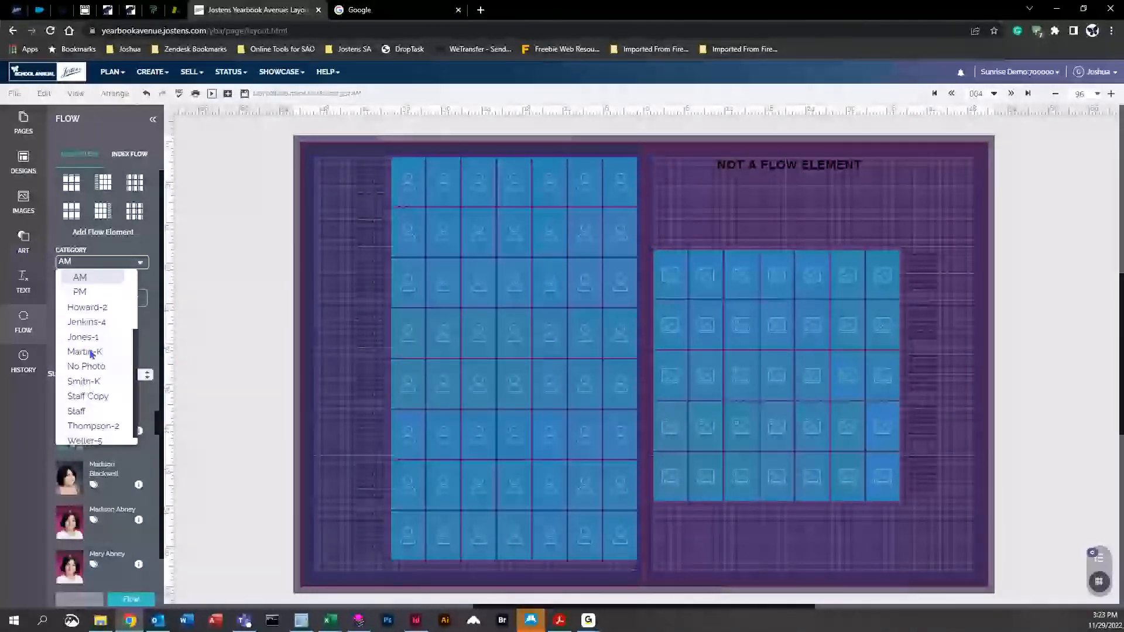
scroll(130, 448, down, 4)
scroll(129, 466, up, 5)
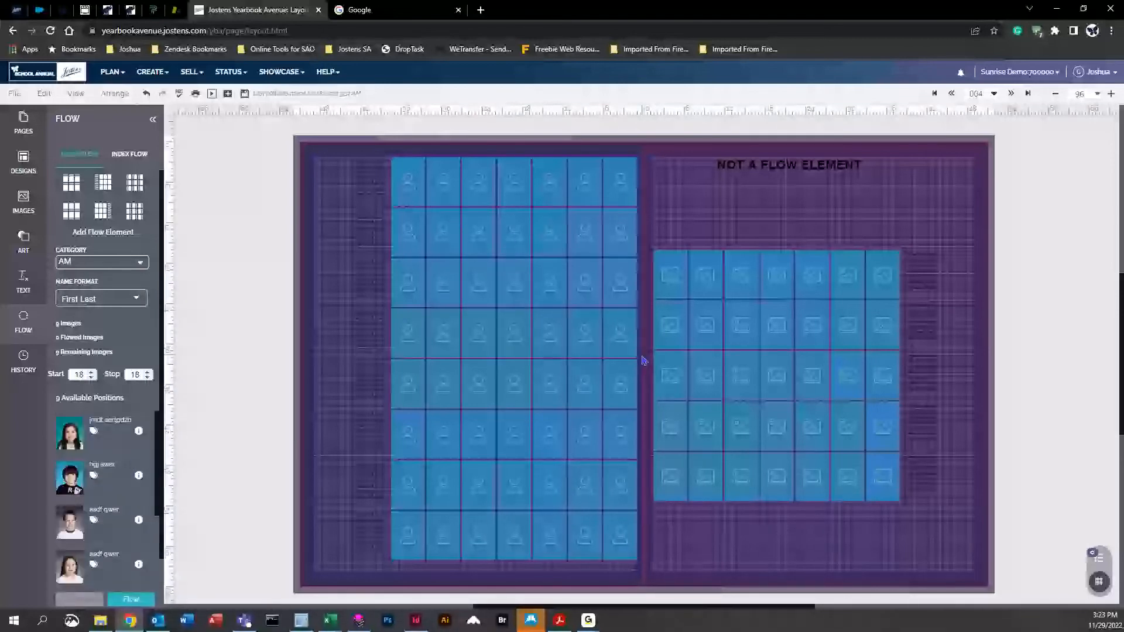
Step: With automatic sizing on, set page 004's flow element to 4 rows and 3 columns
click(539, 356)
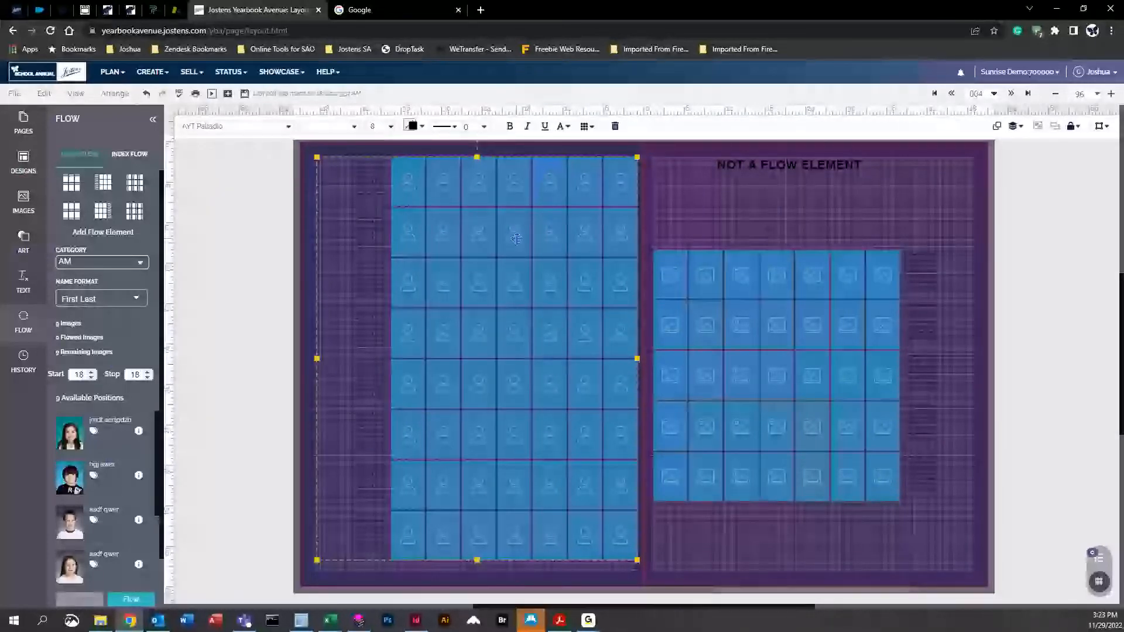
click(593, 128)
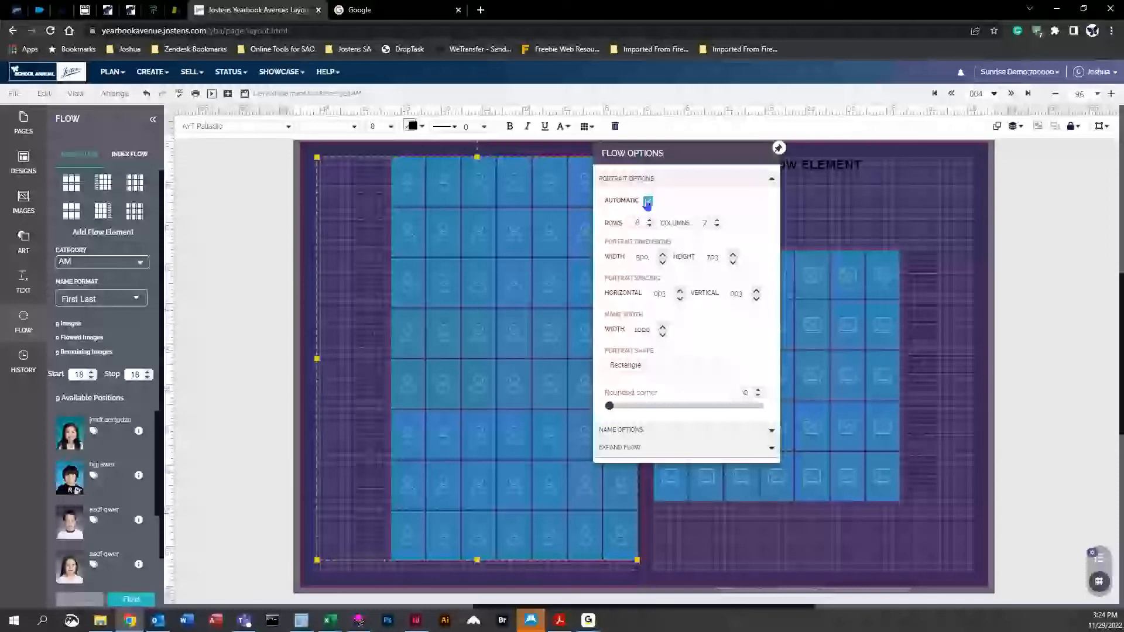
click(649, 227)
click(649, 226)
click(649, 227)
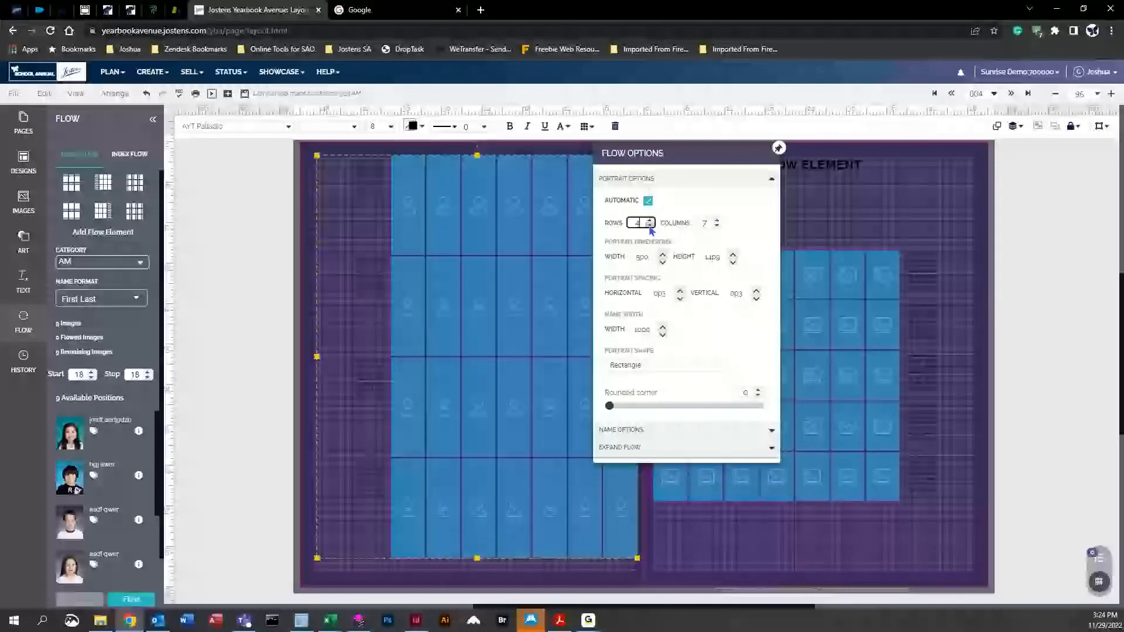
click(717, 227)
click(717, 227)
click(718, 227)
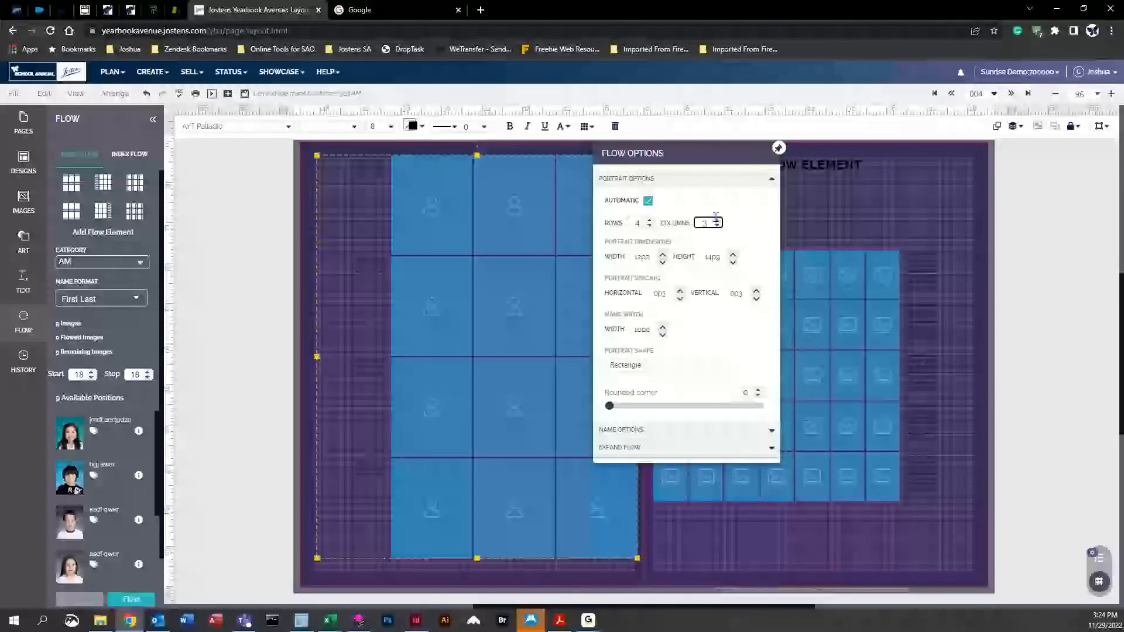
Step: Delete the 4-by-3 flow element on page 004 and place a fresh one with names left of the photos
click(589, 127)
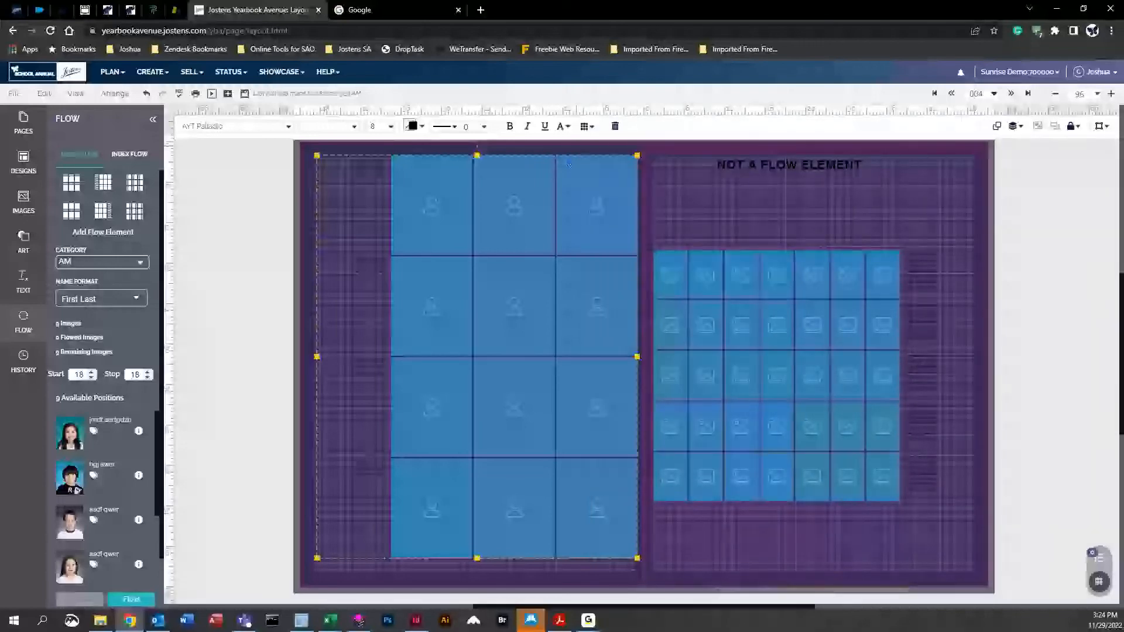
key(Delete)
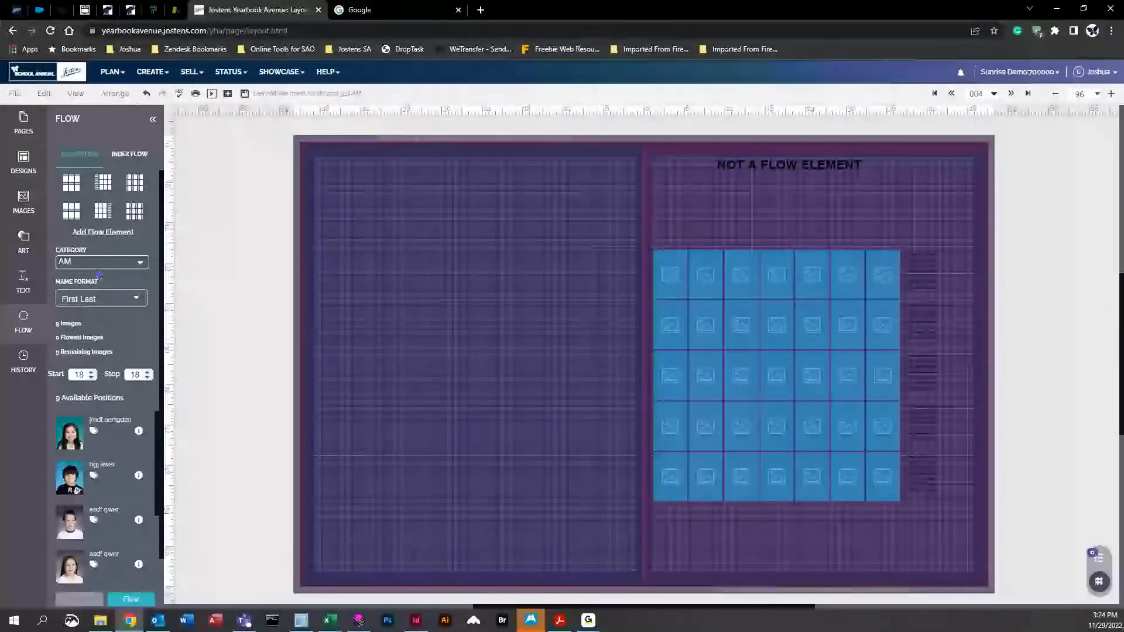
drag(103, 182, 531, 305)
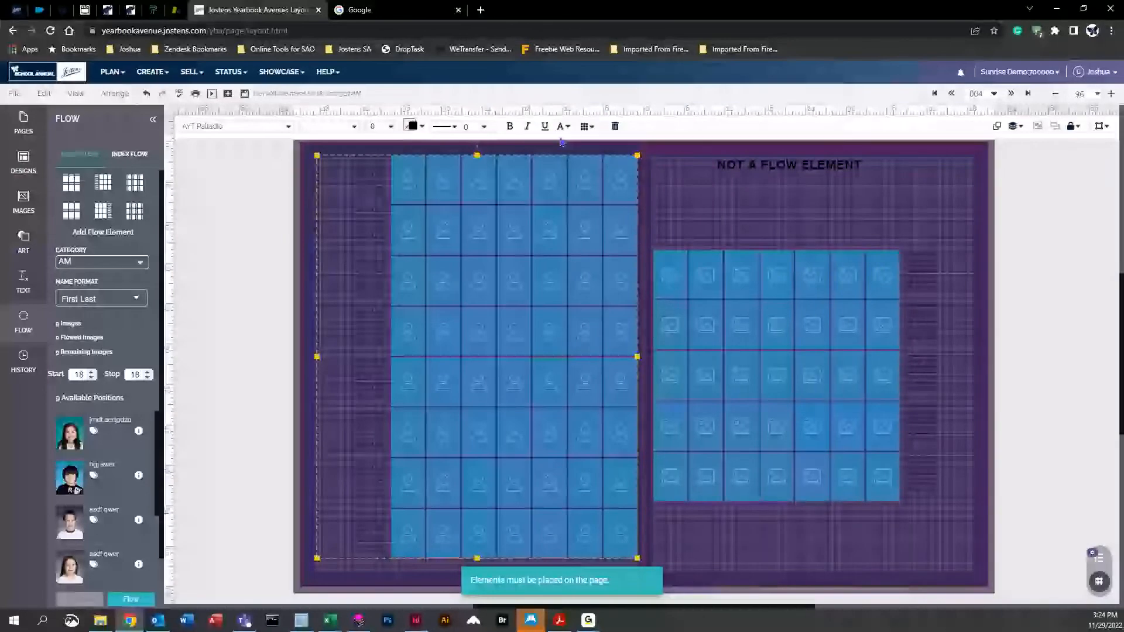
Step: With automatic sizing off, lower the new flow element to 3 rows
click(587, 127)
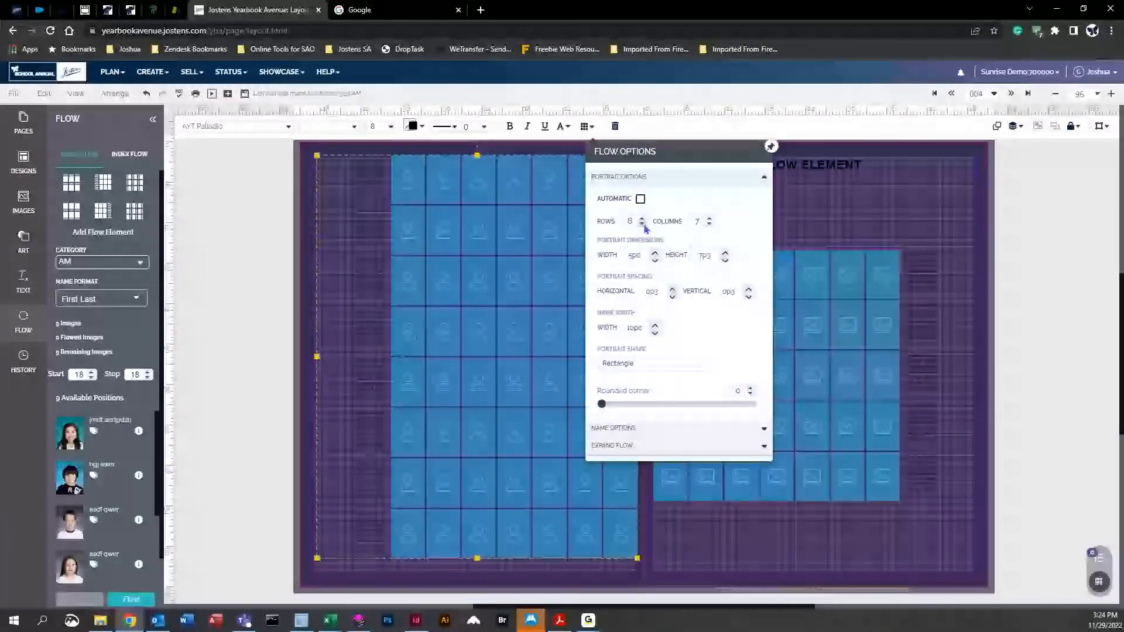
click(642, 226)
click(643, 226)
click(643, 225)
click(643, 225)
click(643, 225)
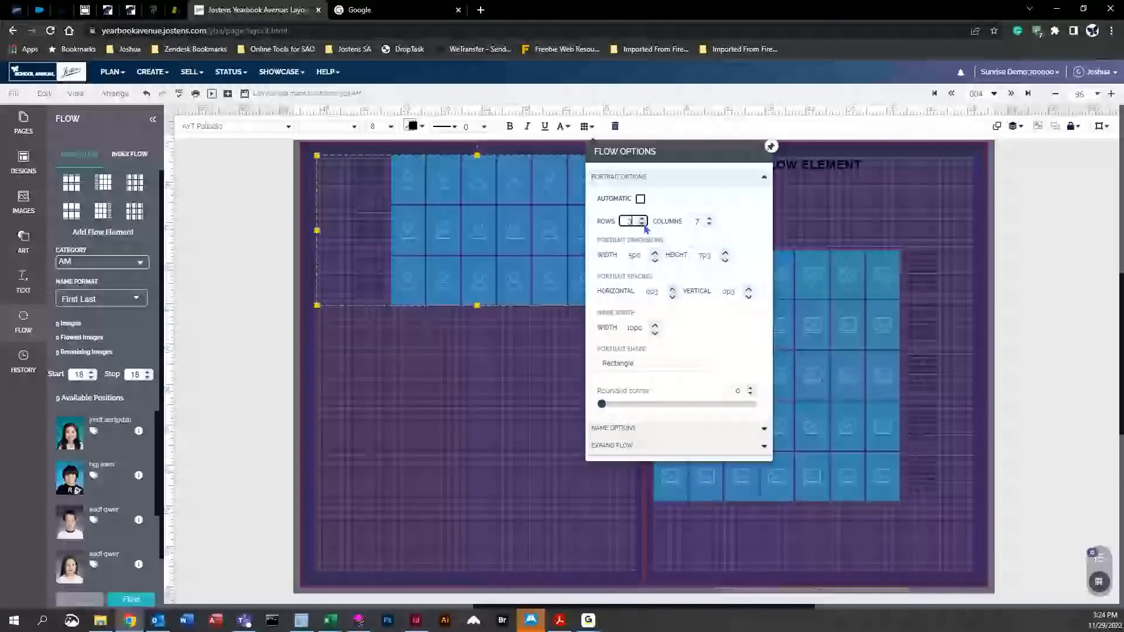
Step: Raise the flow element back to 8 rows and try adding more rows and columns beyond 8 by 7
click(643, 219)
click(643, 219)
click(643, 219)
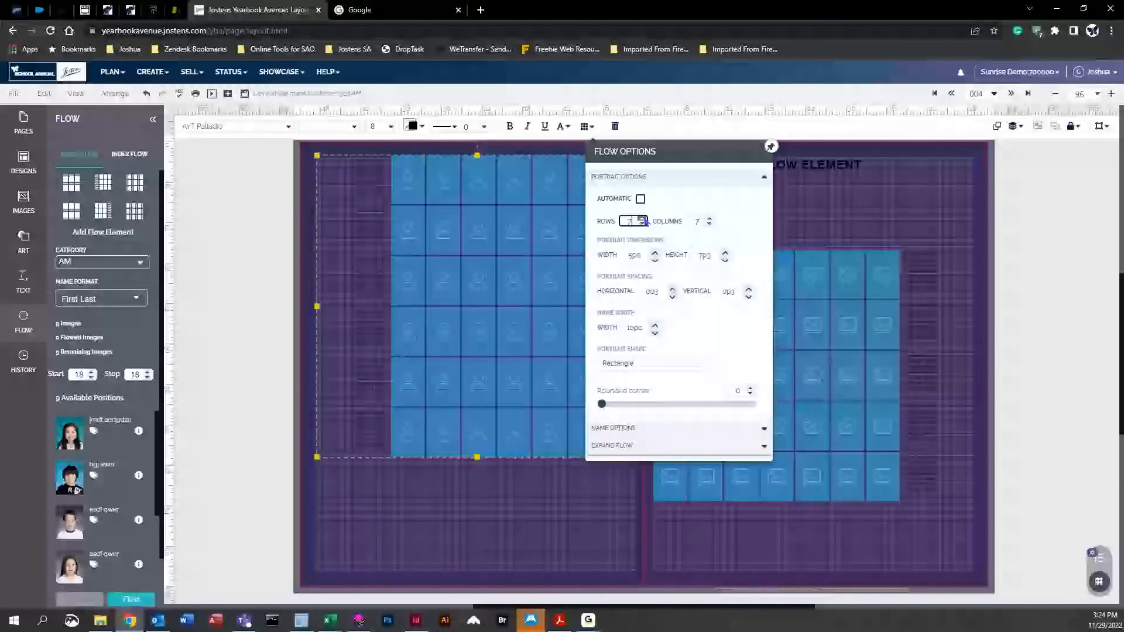
click(643, 219)
click(644, 225)
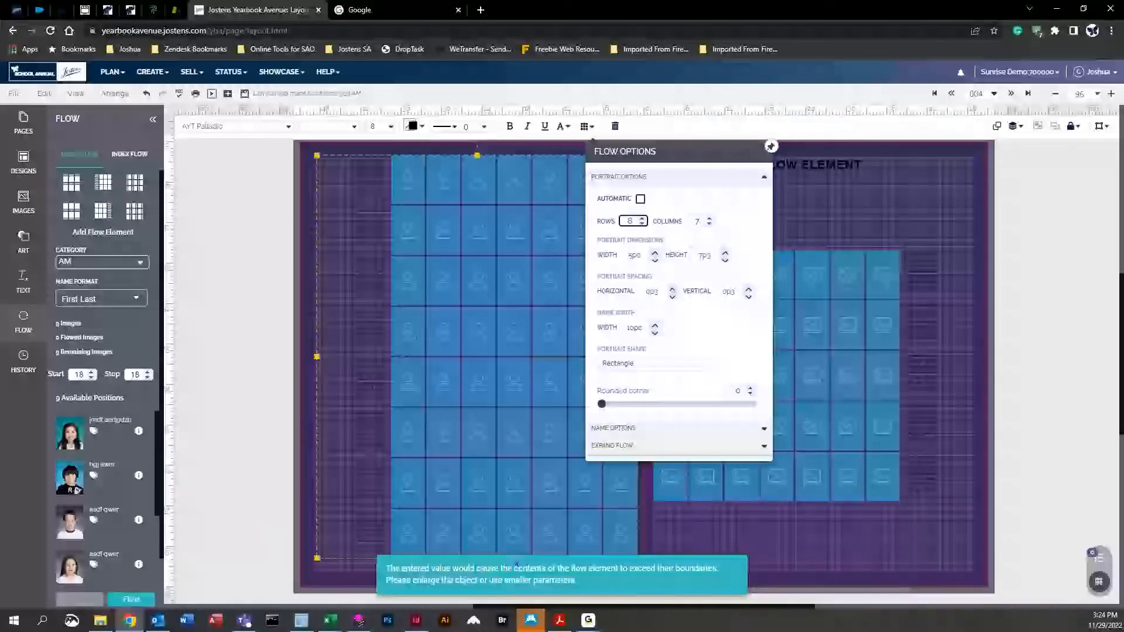
click(644, 219)
click(644, 219)
click(710, 219)
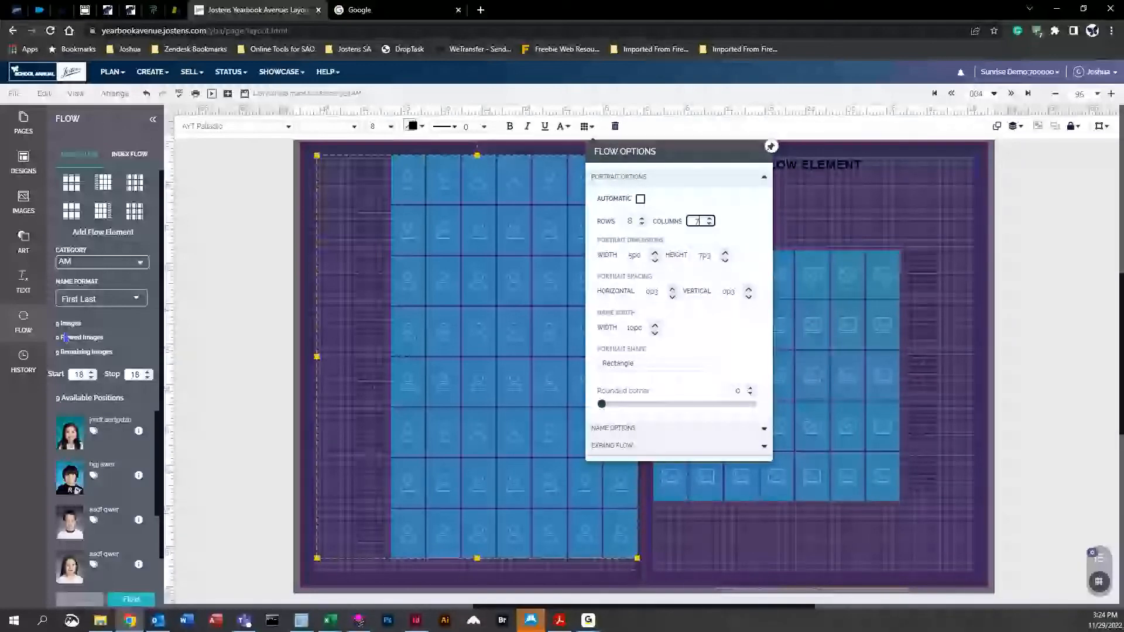
Step: Set the flow element to 2 rows and keep its Flow Options pinned open over page 005, clear of the portraits
click(642, 224)
click(642, 223)
click(643, 224)
click(642, 224)
click(642, 224)
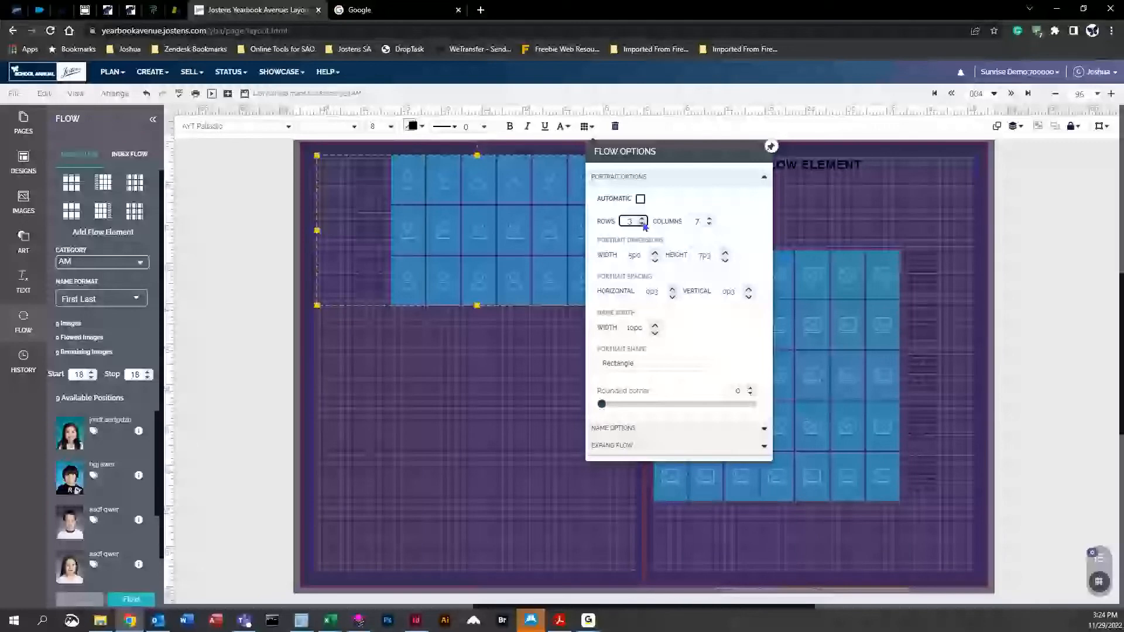
click(643, 225)
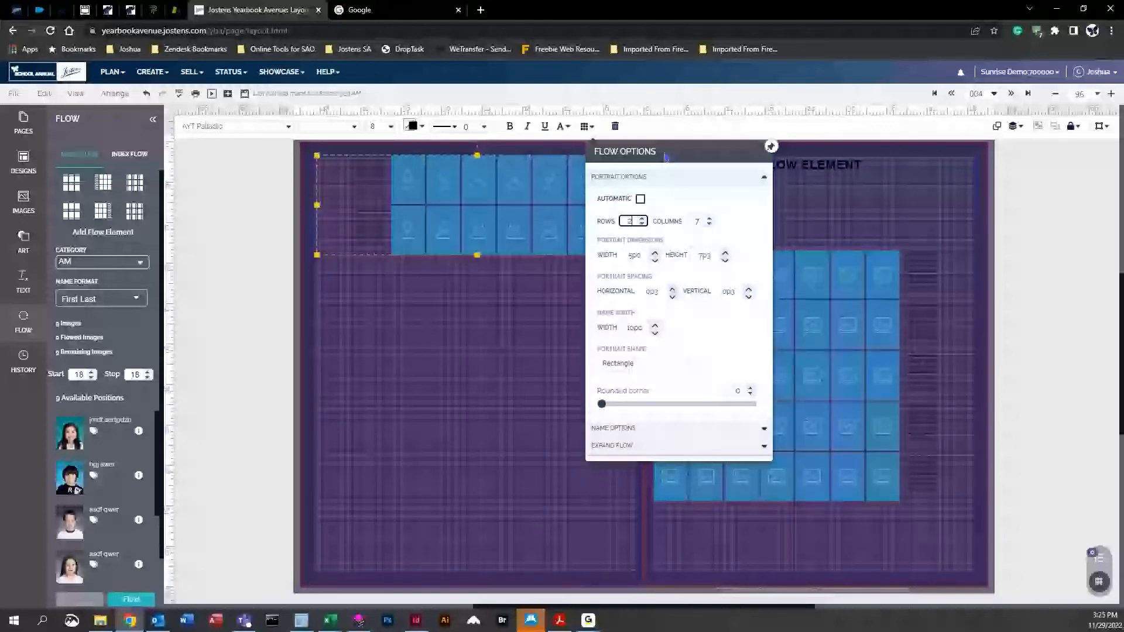
click(772, 148)
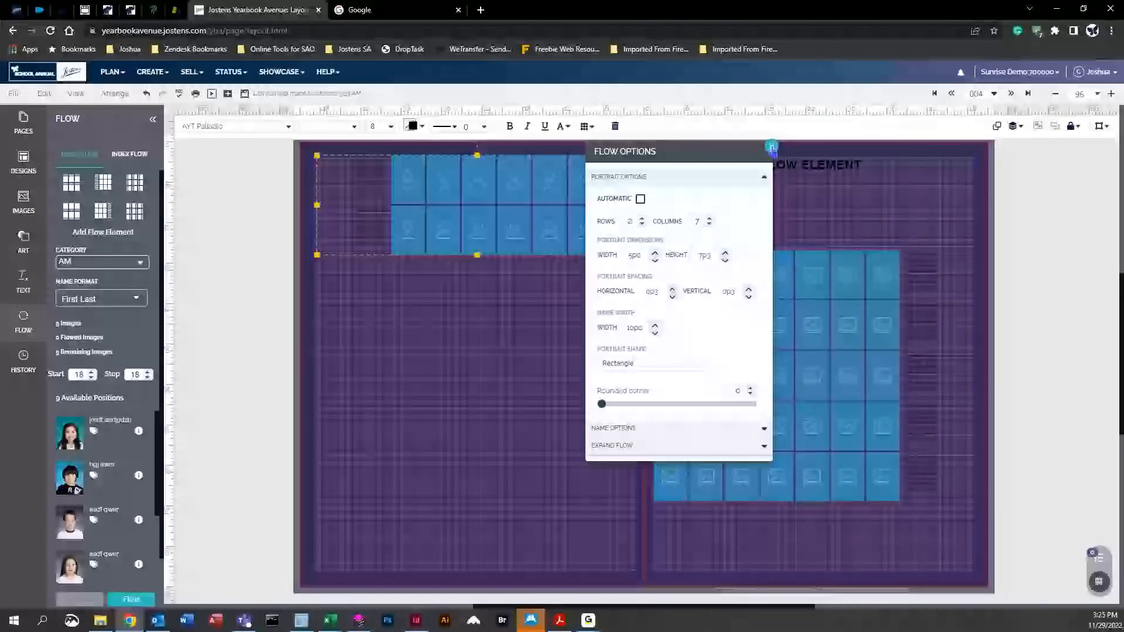
drag(693, 156, 794, 164)
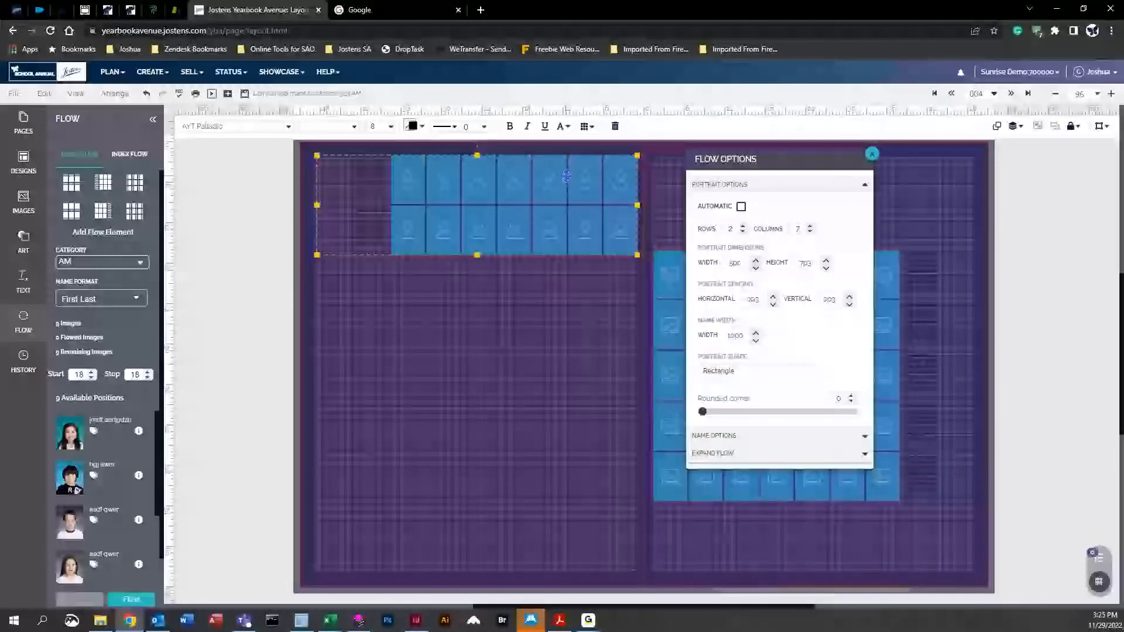
Step: Set the two-row flow element on page 004 to 5 columns
click(811, 232)
click(810, 232)
click(811, 232)
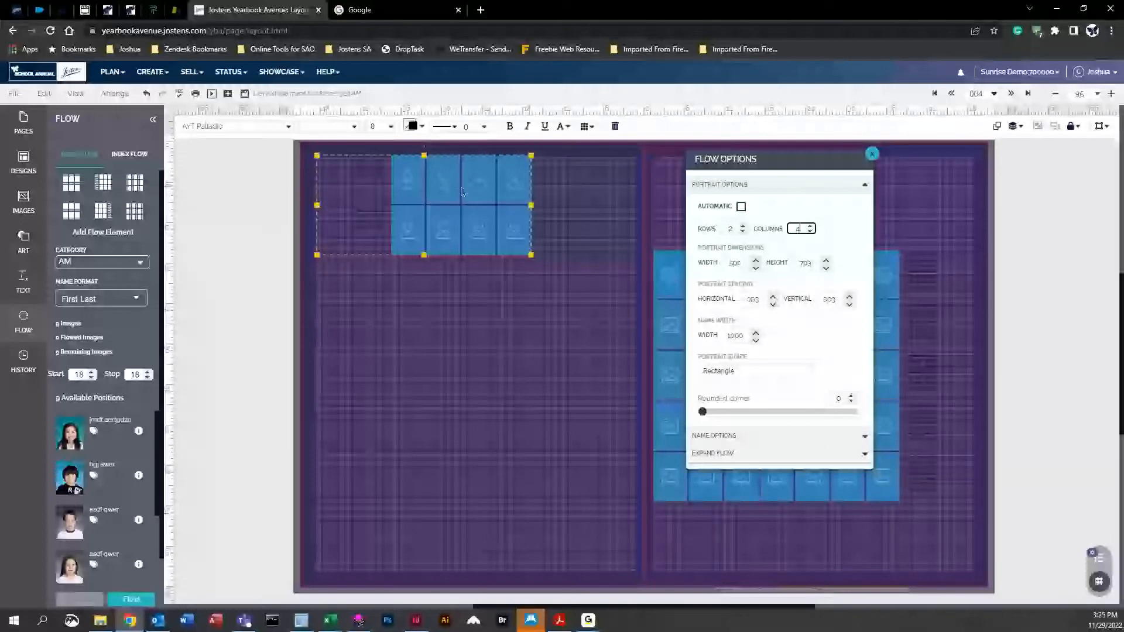
click(811, 227)
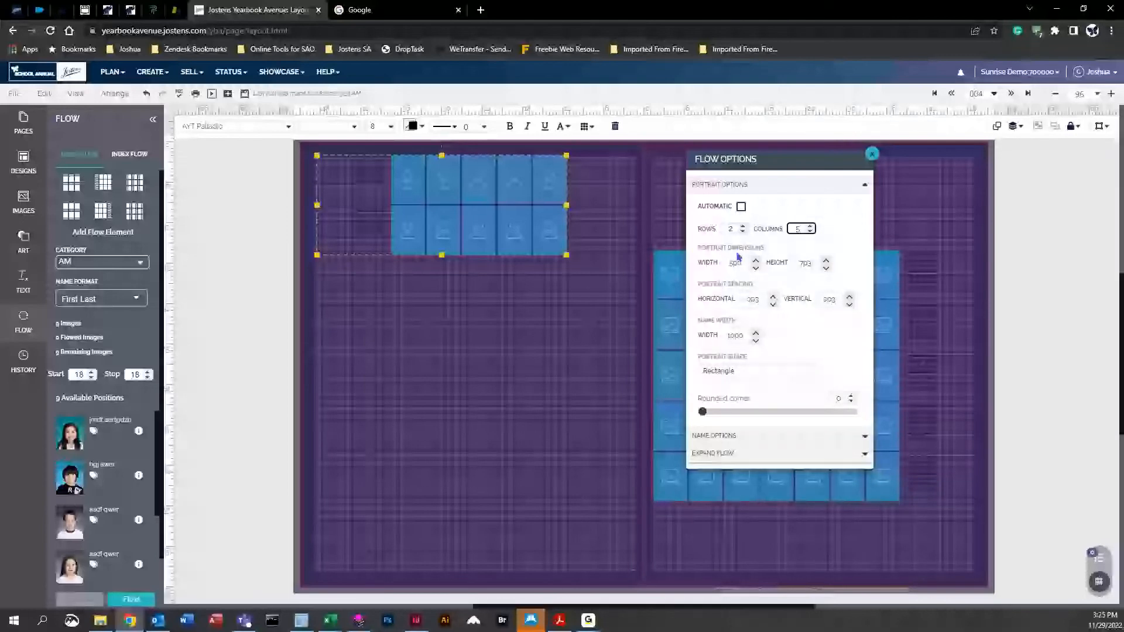
Step: Enlarge the portraits in the flow element to 7p0 wide and 11p3 high
click(756, 261)
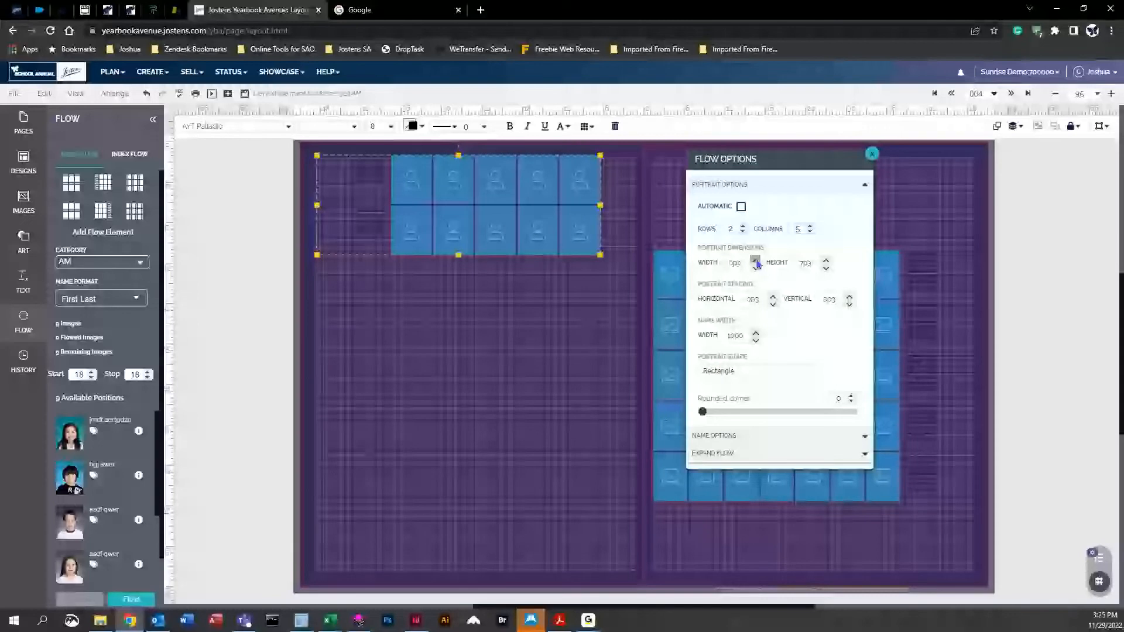
click(755, 261)
click(826, 261)
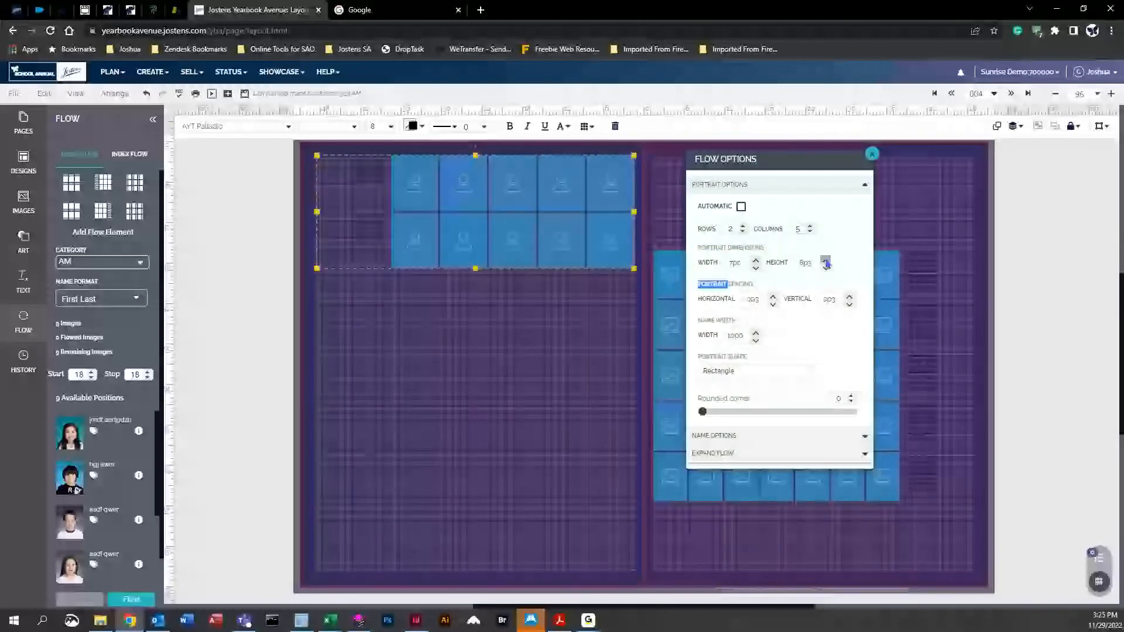
click(825, 262)
click(826, 261)
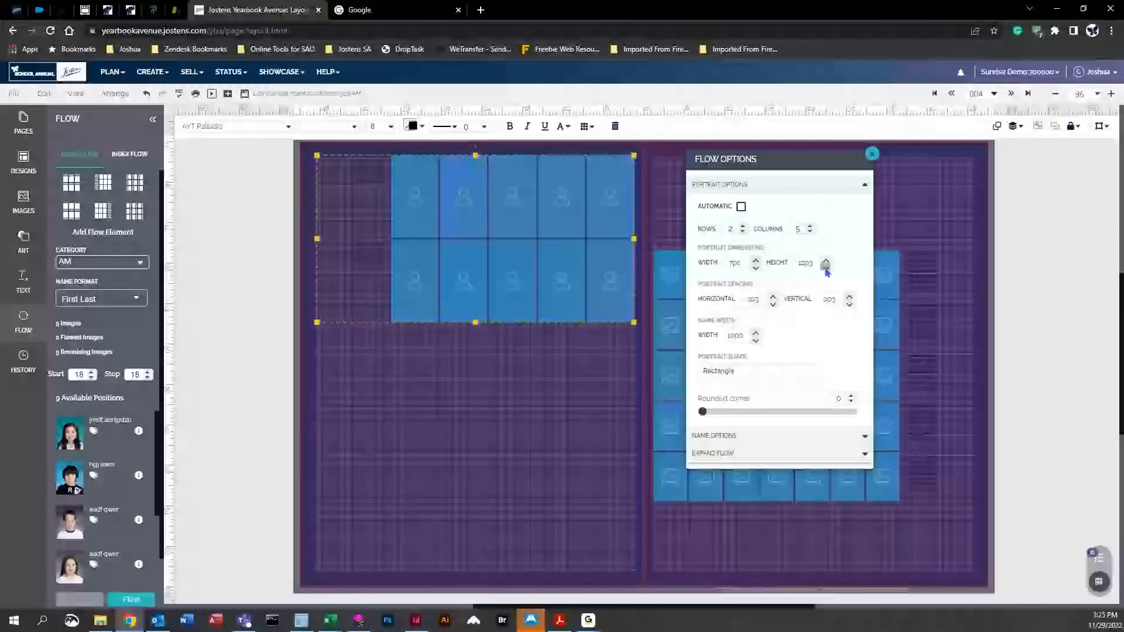
click(826, 269)
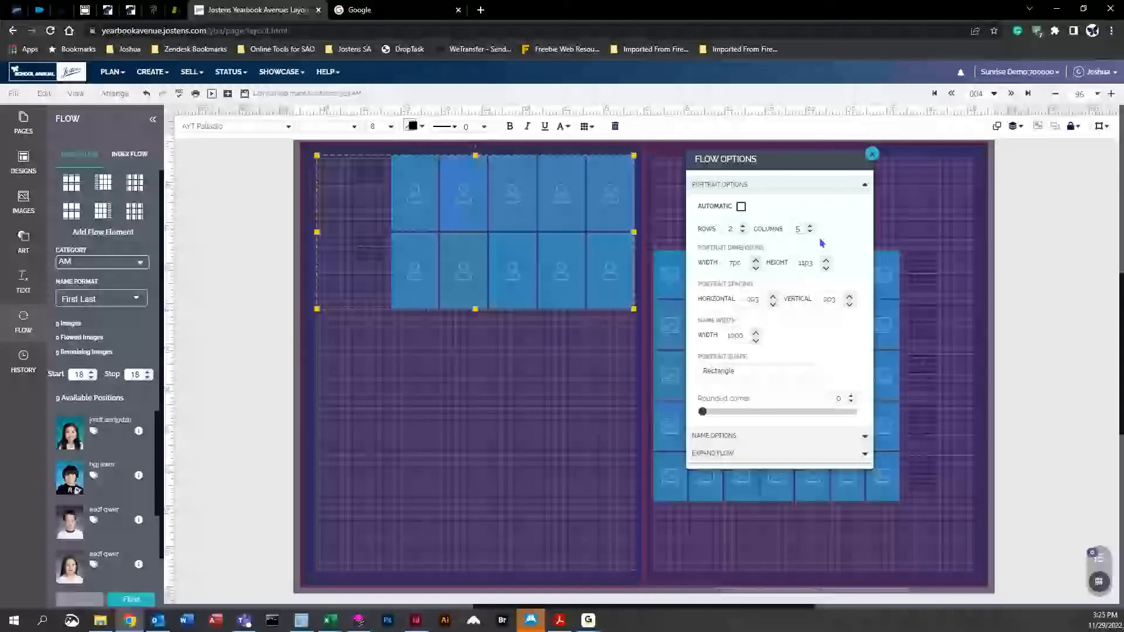
Step: Set the portrait spacing to 0p2 horizontally and 2p3 vertically
click(773, 303)
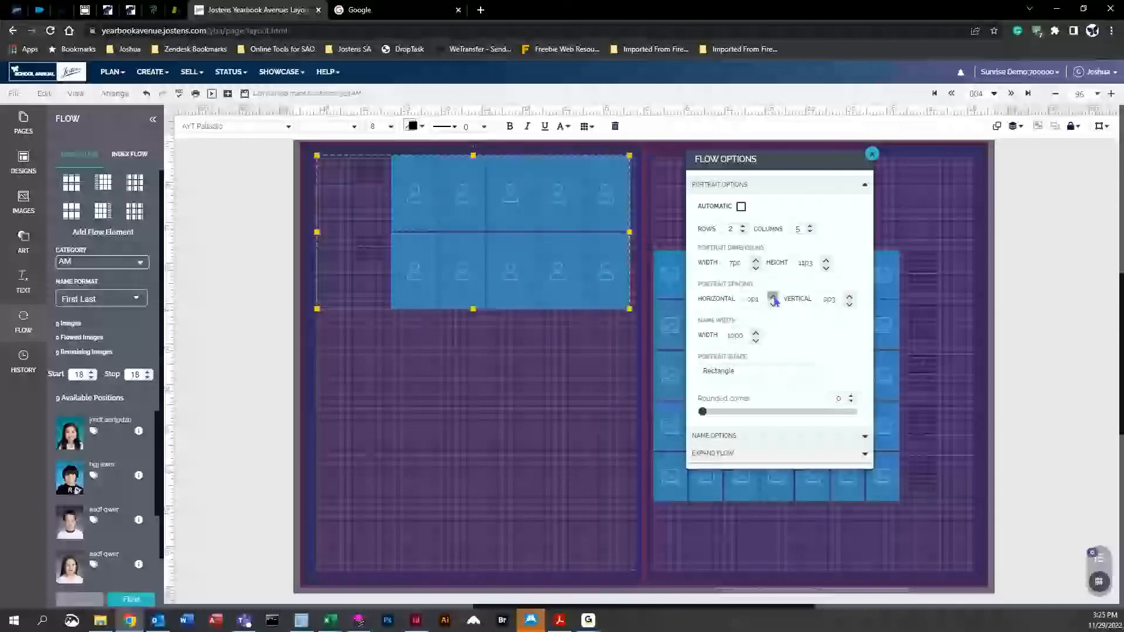
click(772, 298)
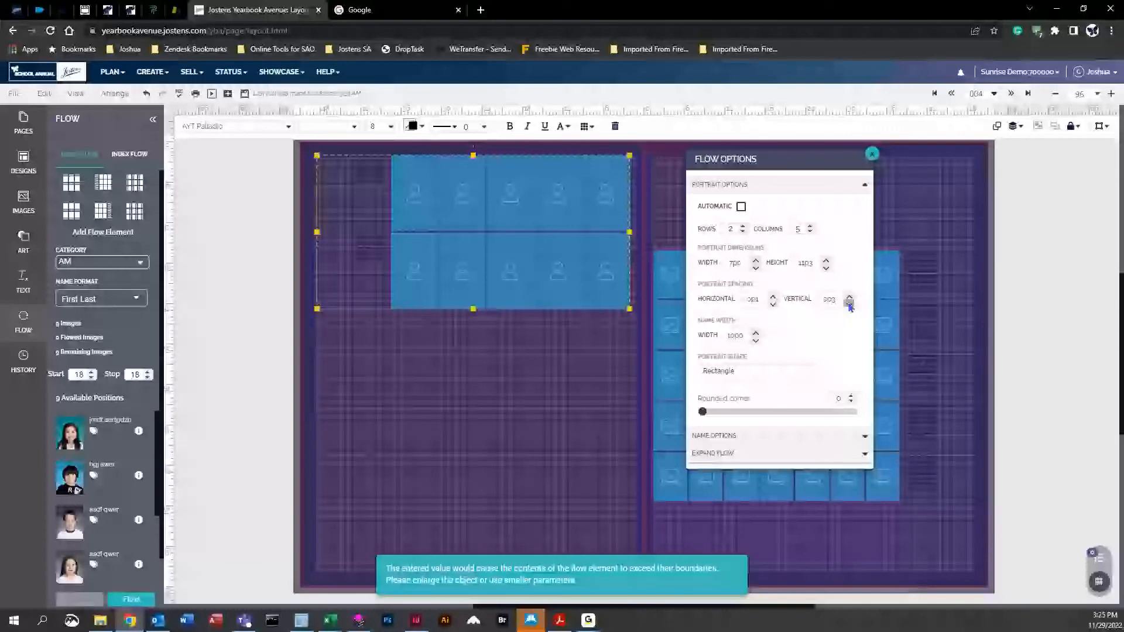
double_click(754, 299)
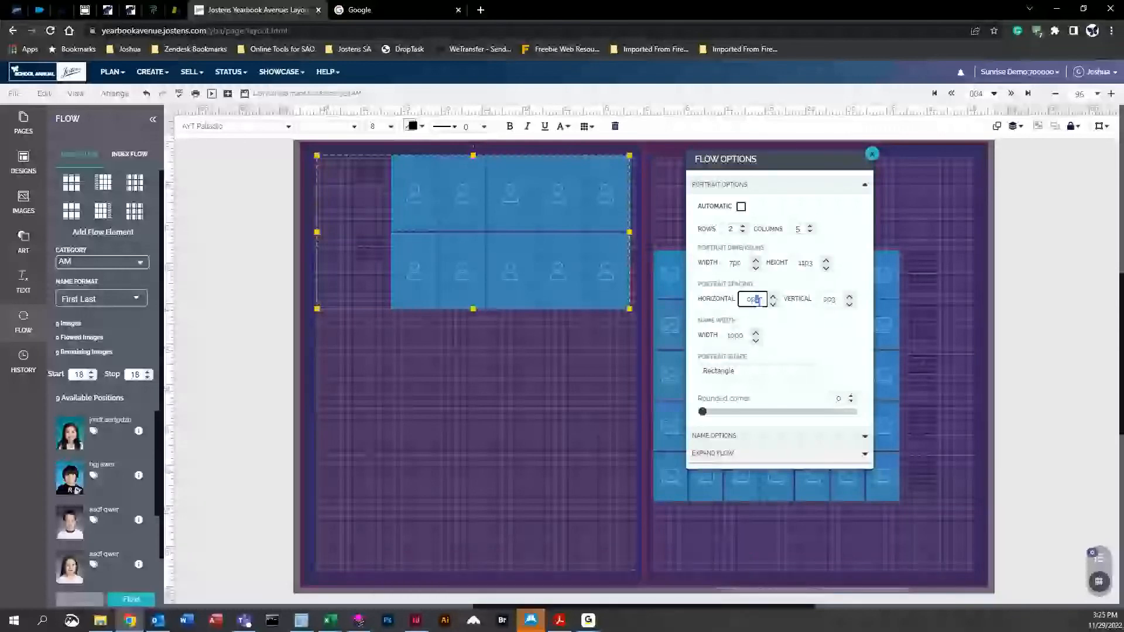
key(Return)
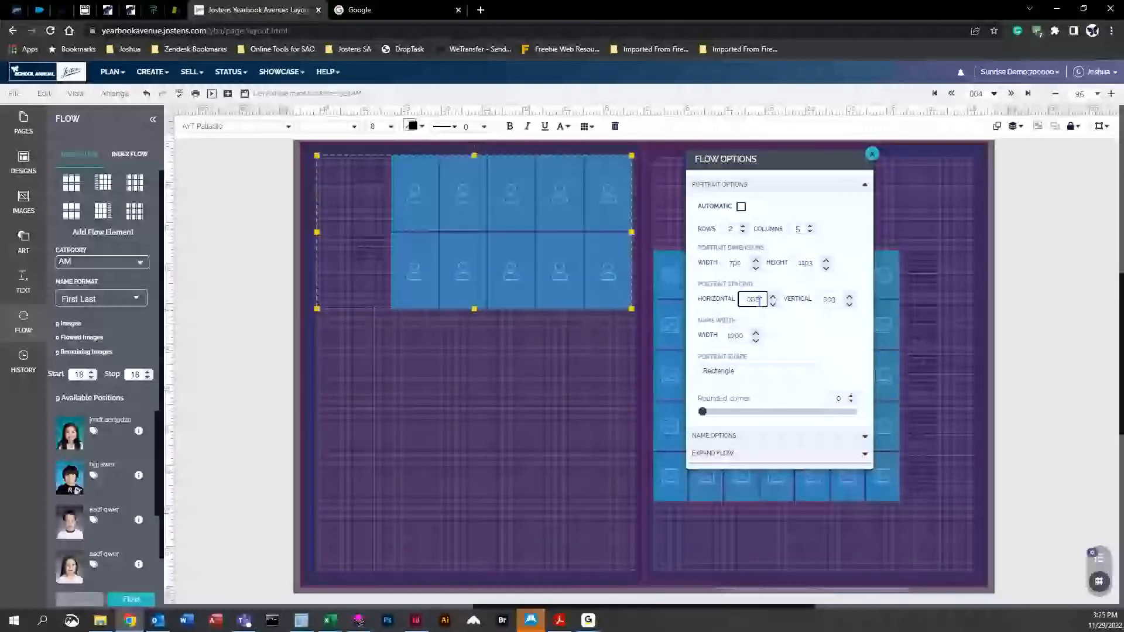
click(849, 296)
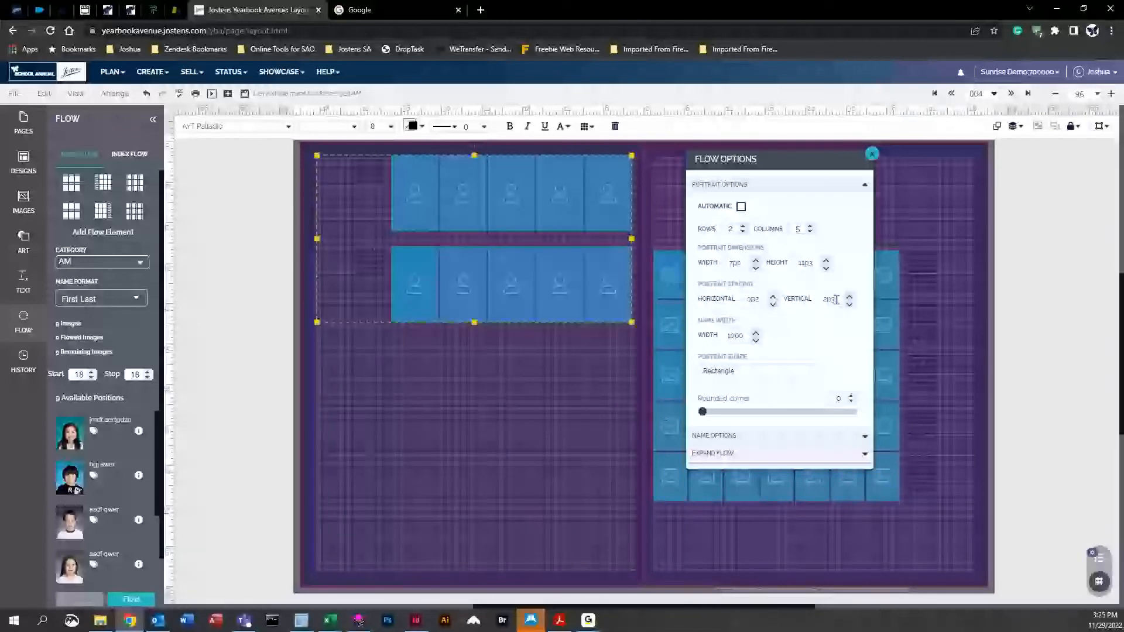
Step: Set the flow element's vertical portrait spacing to 0p5 and its name width to 8p0
click(849, 303)
click(833, 299)
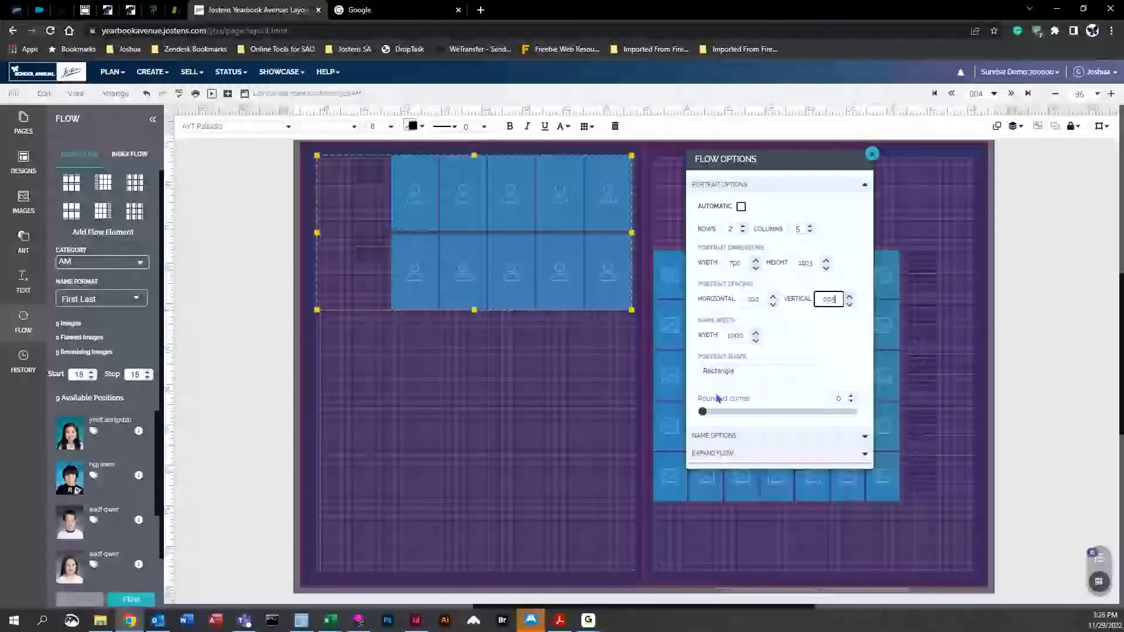
click(755, 342)
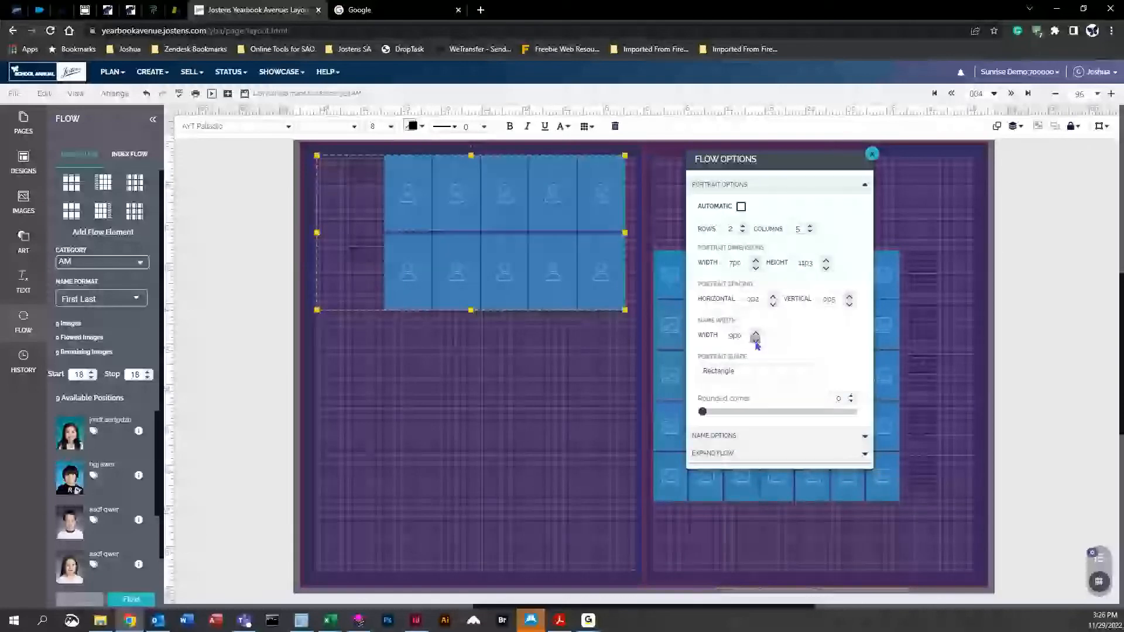
click(756, 341)
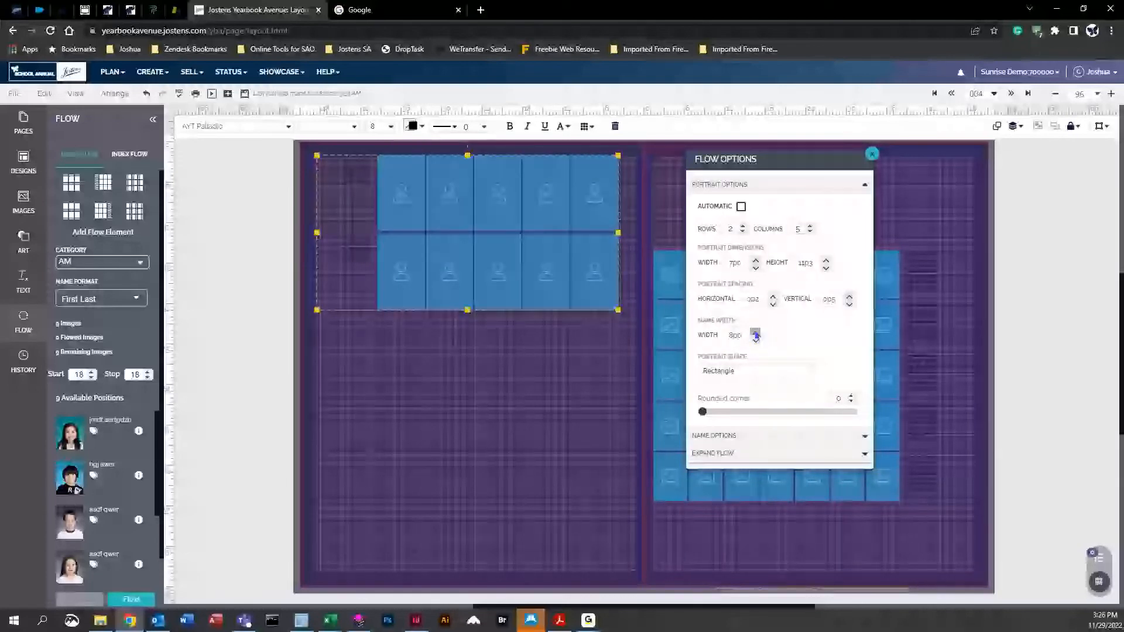
click(755, 334)
click(756, 341)
Step: Try to widen the portraits further, and set the horizontal portrait spacing to 0p3
click(756, 261)
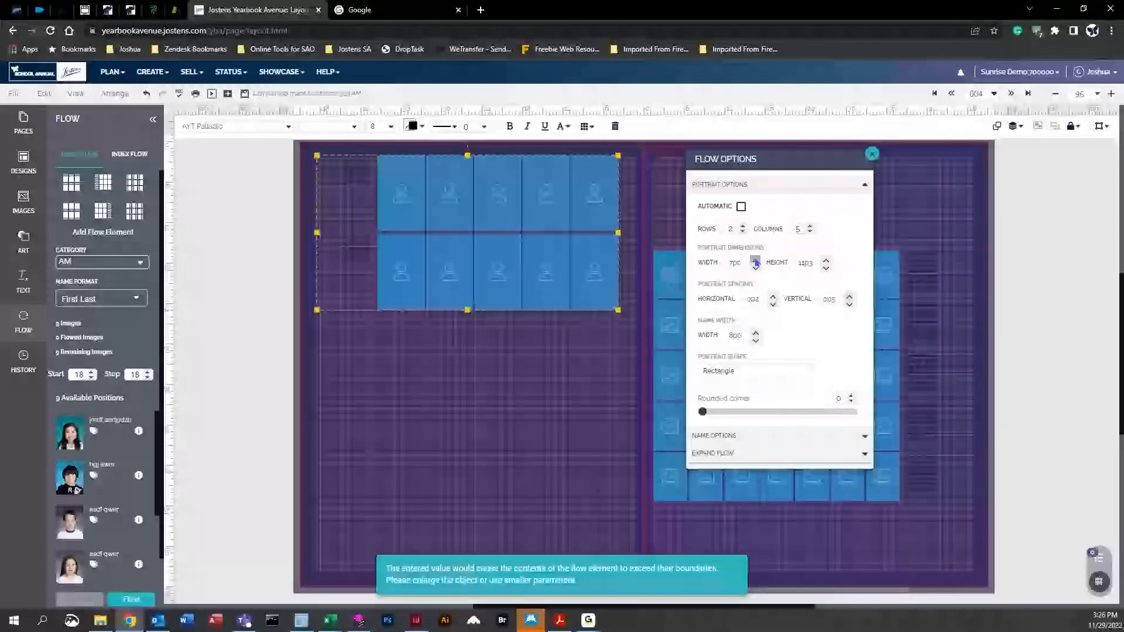
click(774, 296)
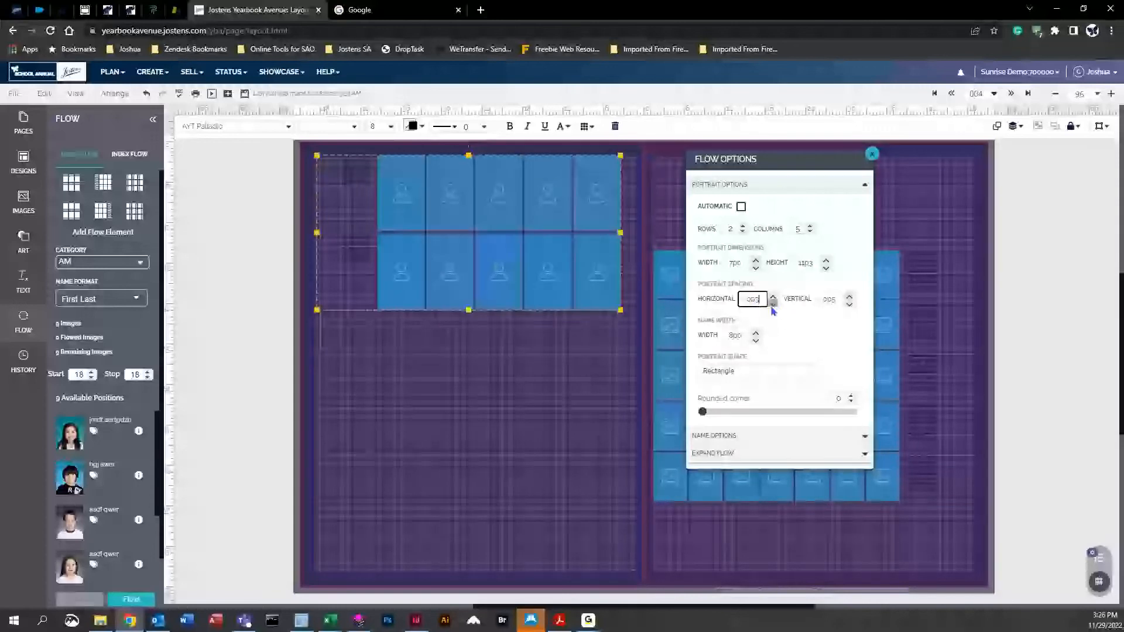
Step: Try the Circle, Hexagon and Triangle portrait shapes on the page 004 flow element and return it to Rectangle
click(731, 372)
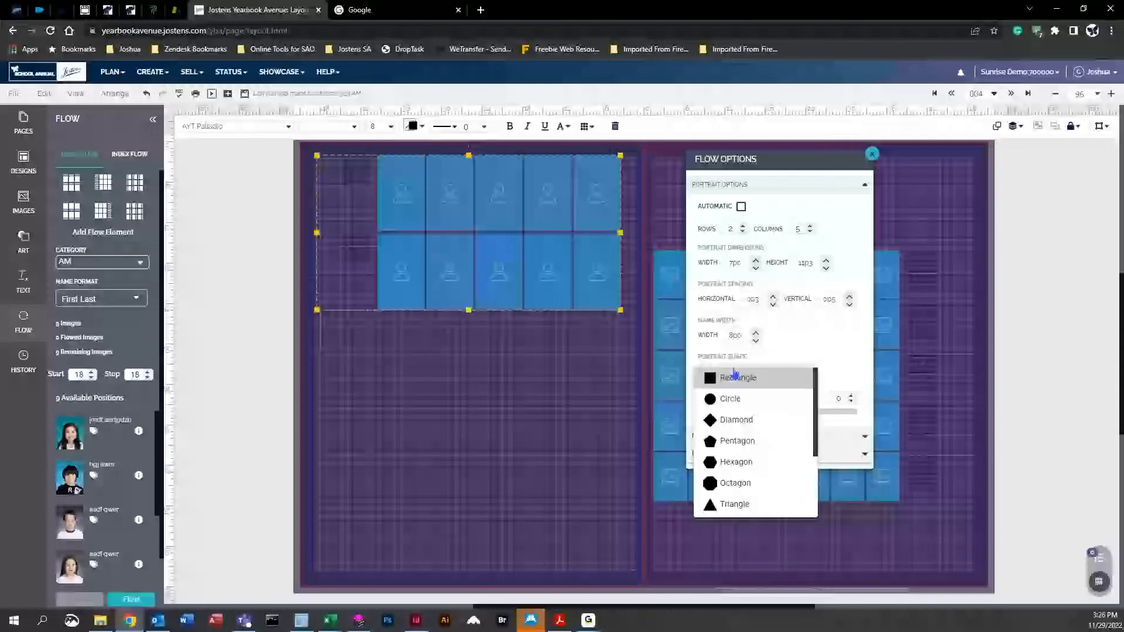
click(749, 401)
click(753, 371)
click(775, 467)
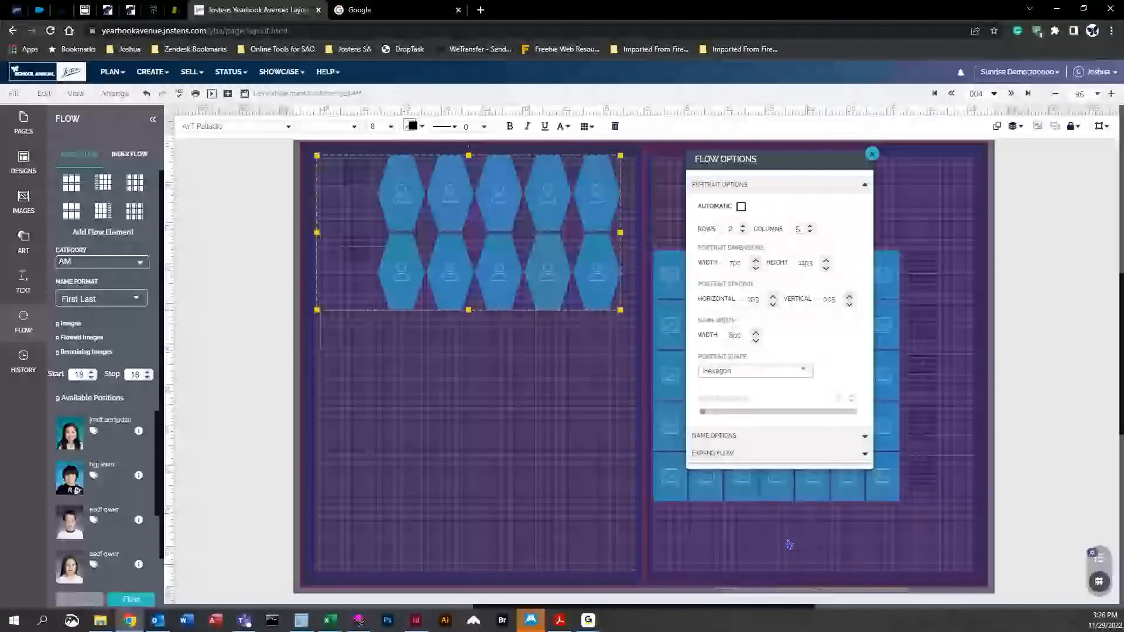
click(739, 371)
click(761, 489)
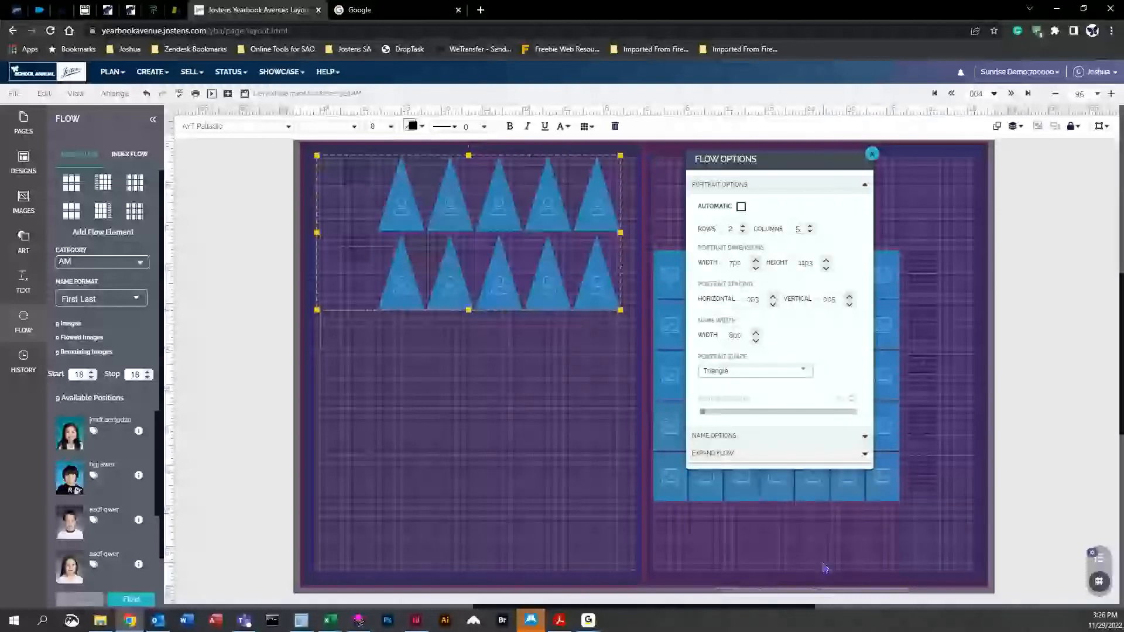
click(713, 373)
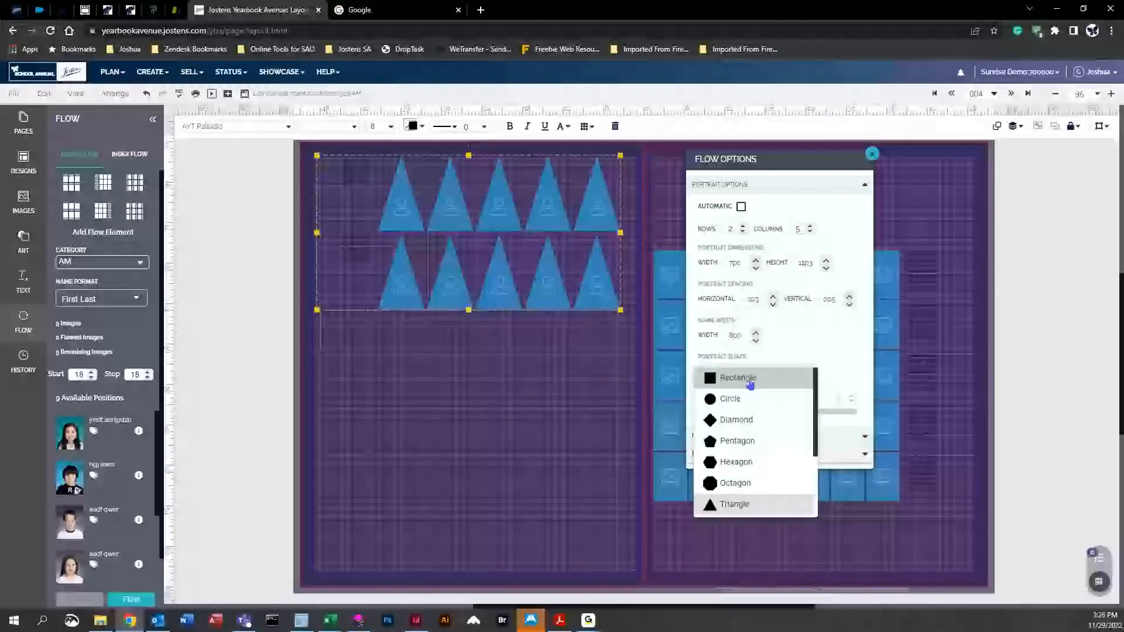
click(750, 383)
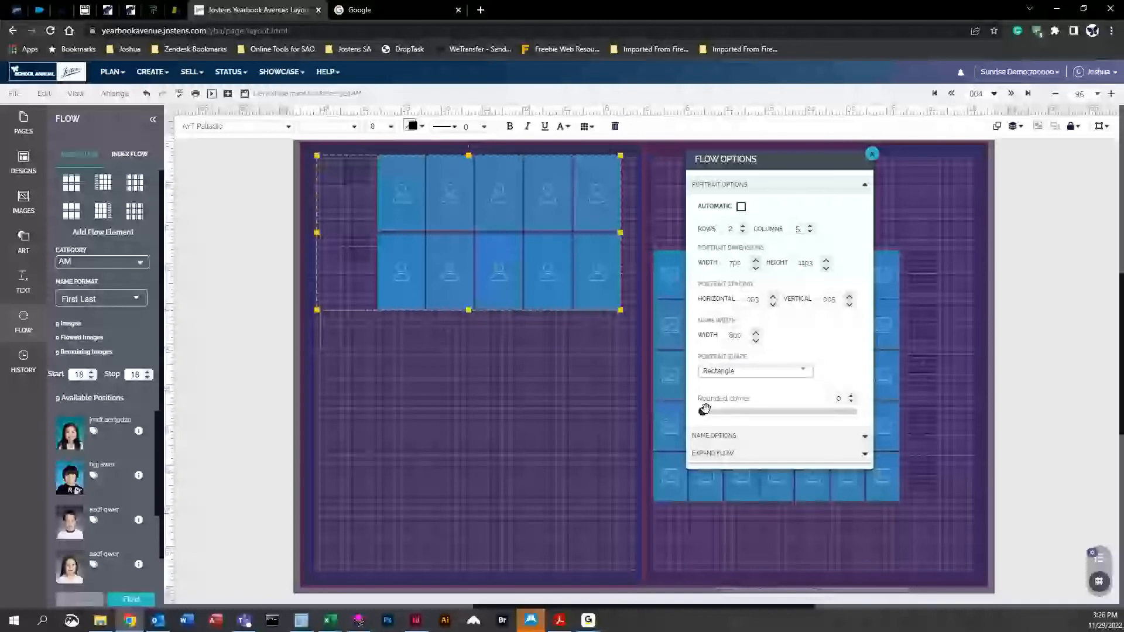
Step: Set the rounded corner value of the rectangular portraits to 6 and open the name options
drag(703, 412, 728, 411)
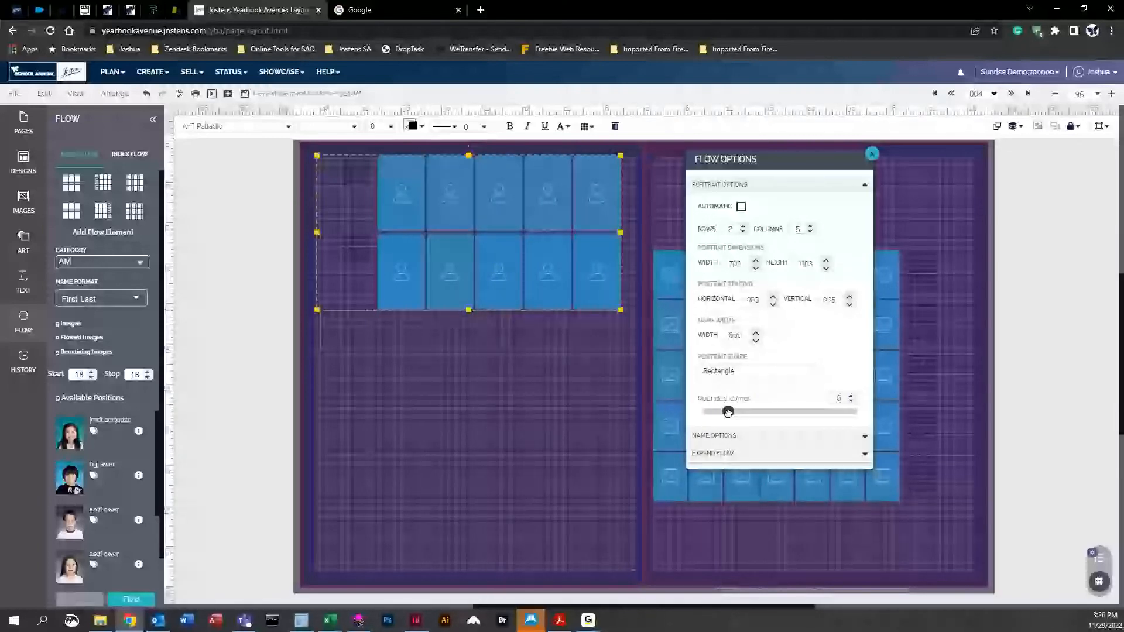
click(749, 438)
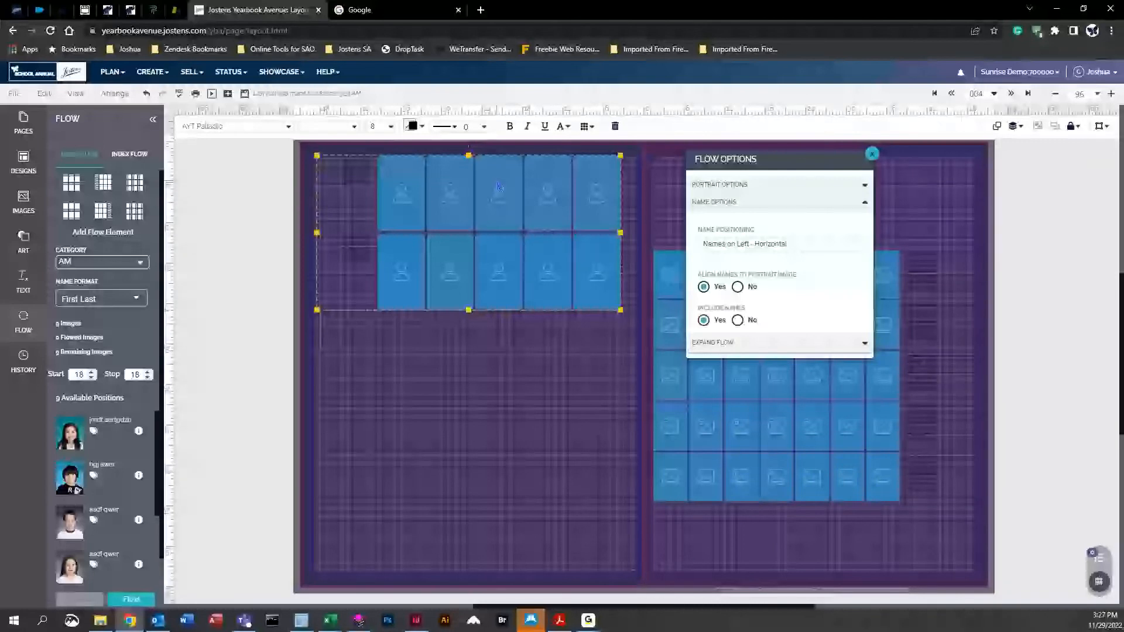
Step: Duplicate the flow element, place the copy below the original, and set the copy's name positioning to Names on Right - Horizontal
click(998, 127)
drag(495, 210, 495, 386)
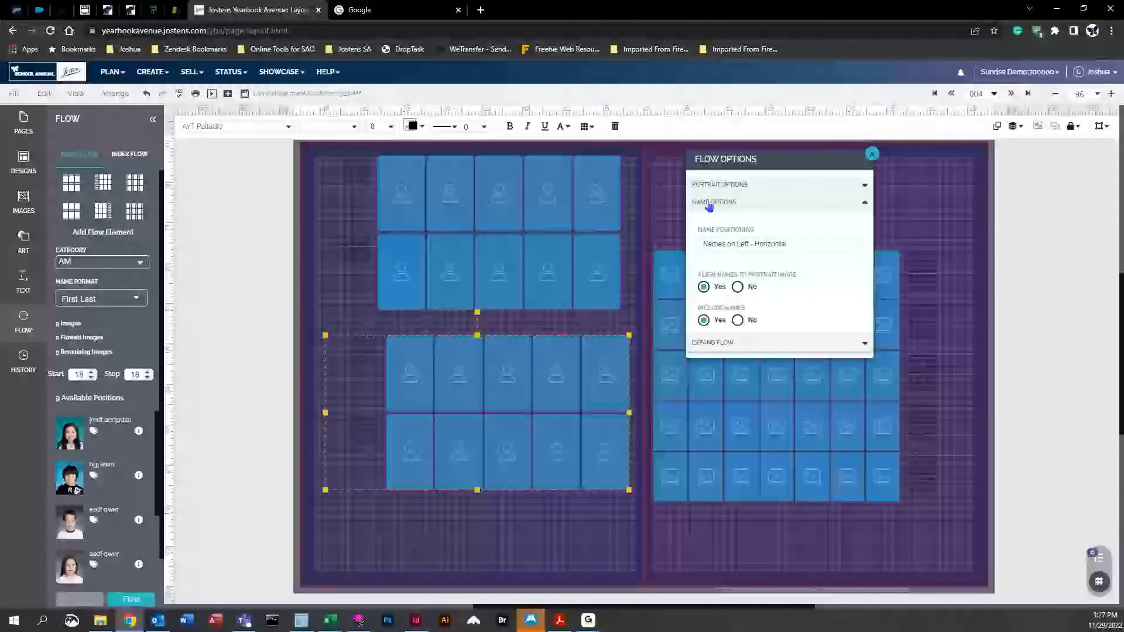
click(738, 246)
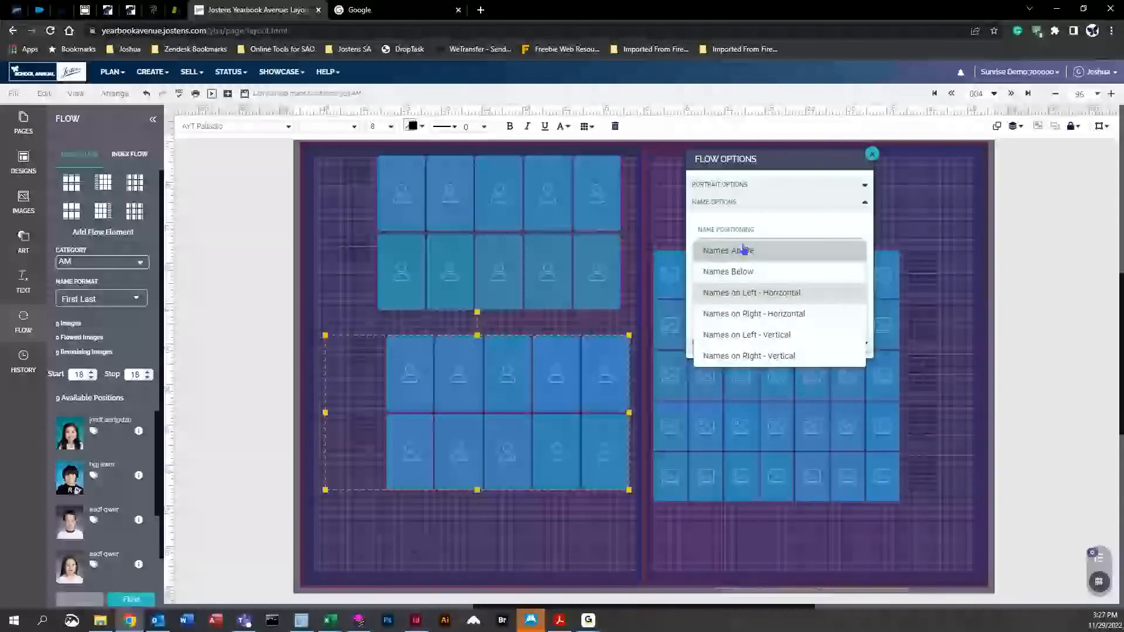
click(777, 317)
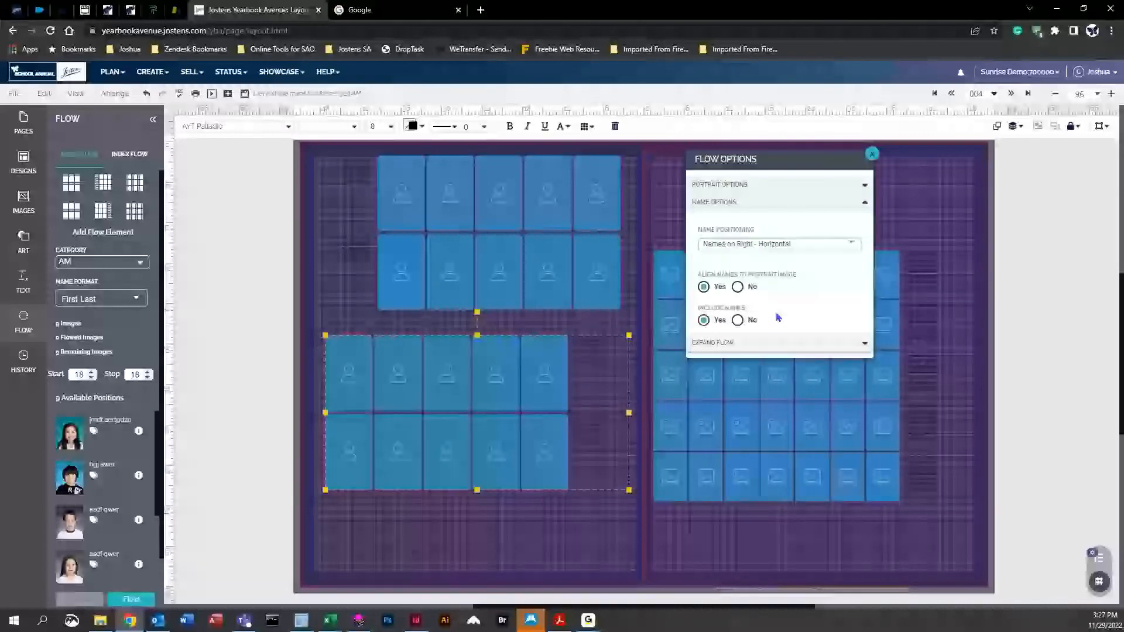
Step: Move the copied flow element to the top of page 005 and close the Flow Options
drag(505, 423, 764, 228)
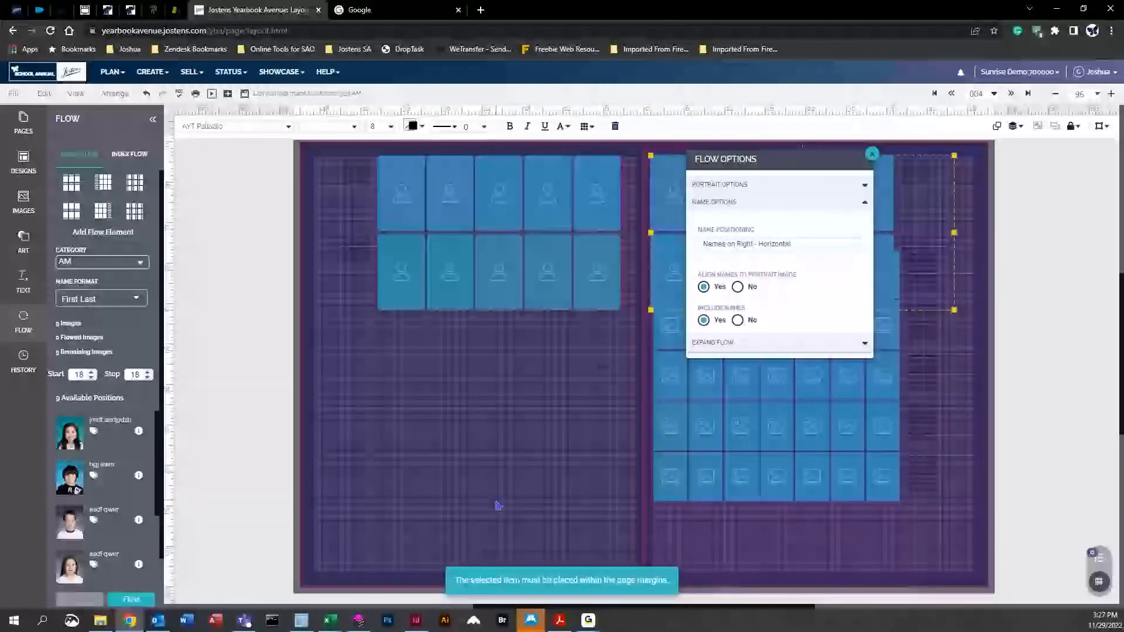
click(755, 203)
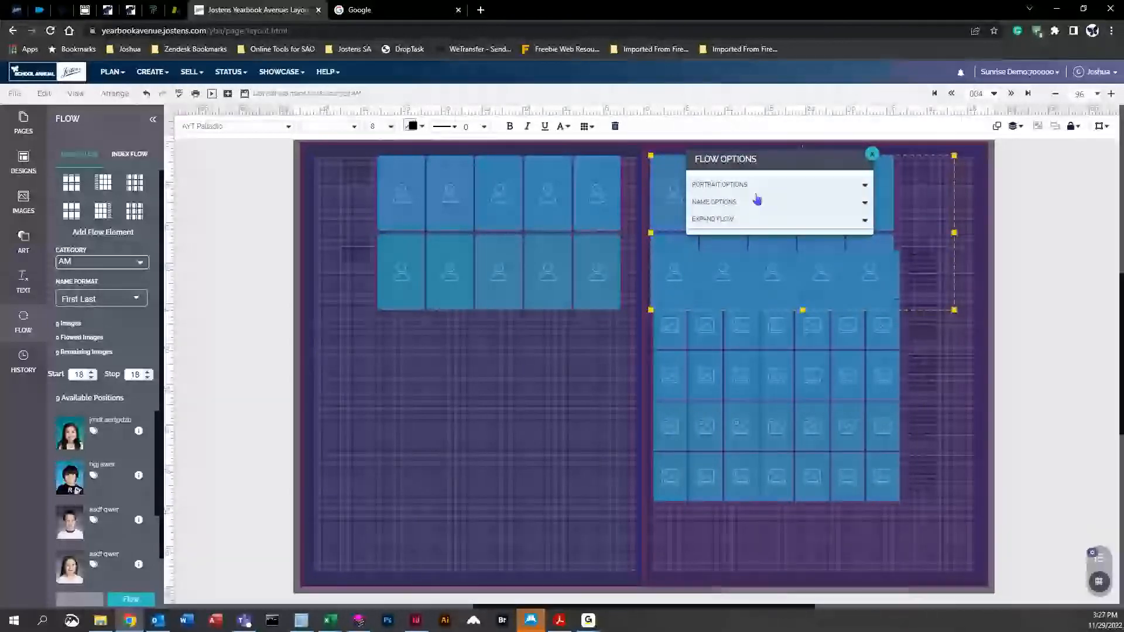
click(873, 155)
Step: Set the text fill of the student names in the page 004 flow element to white
click(356, 183)
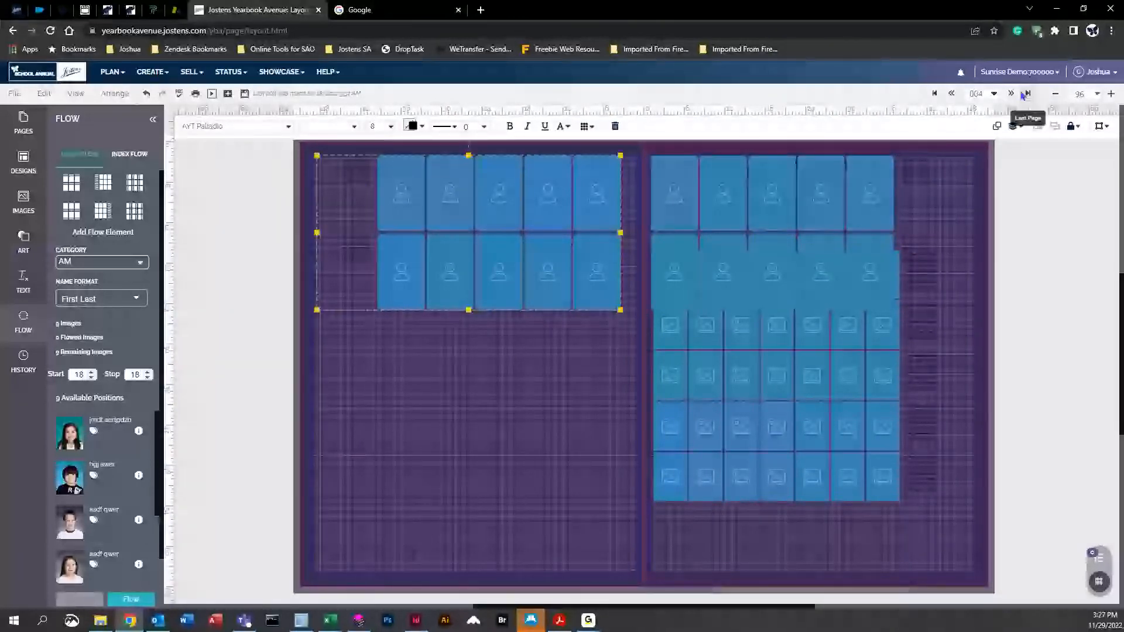
click(1097, 94)
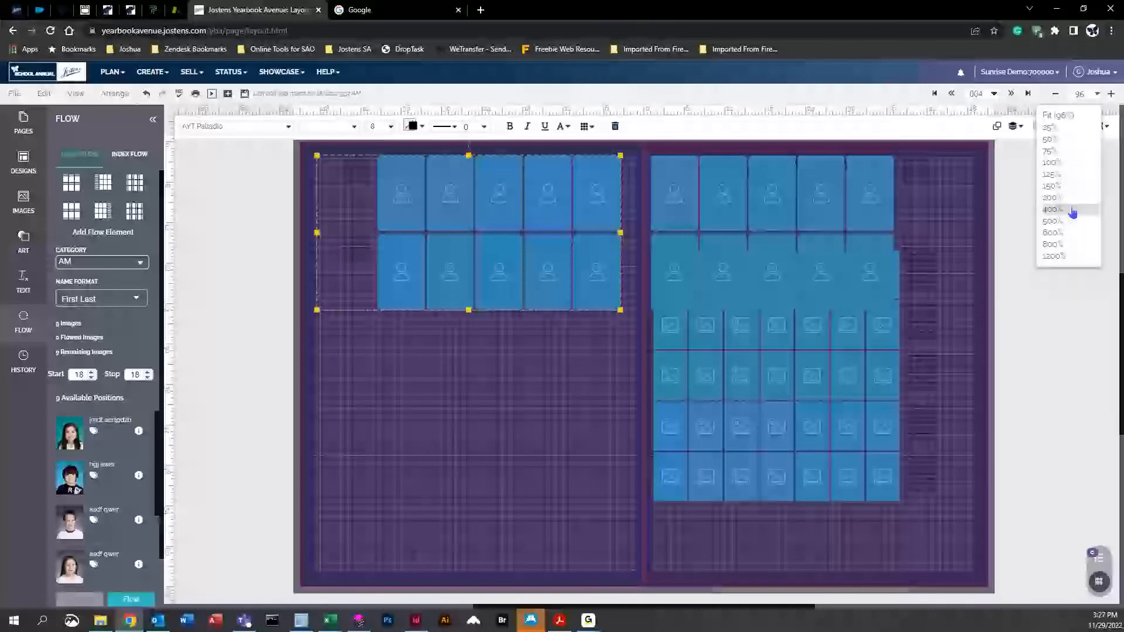
click(1072, 213)
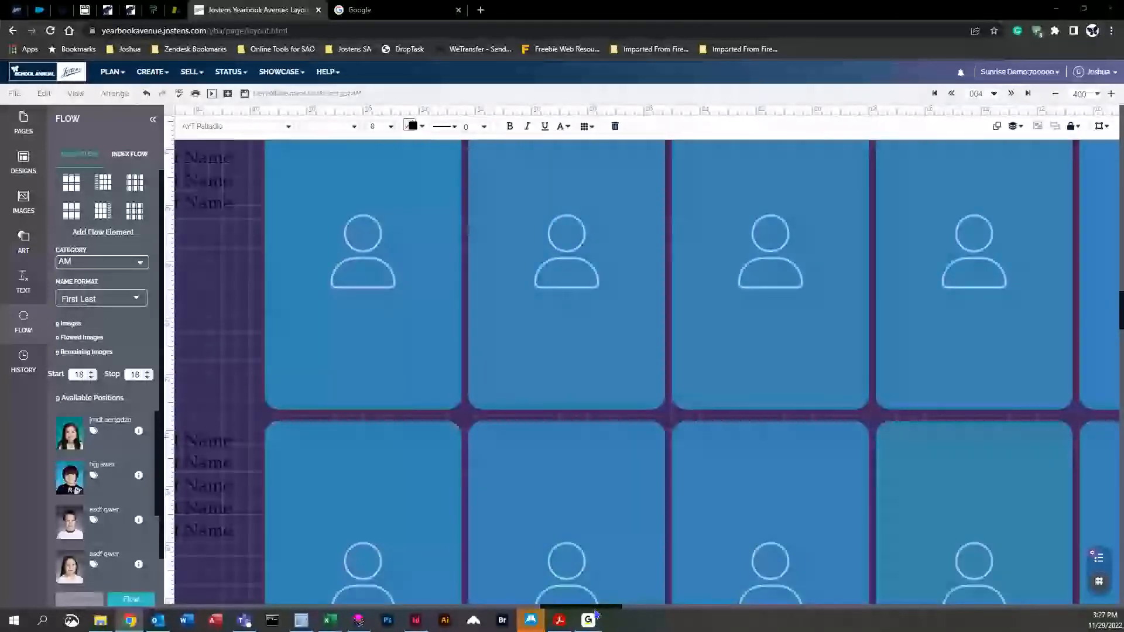
drag(586, 607, 558, 607)
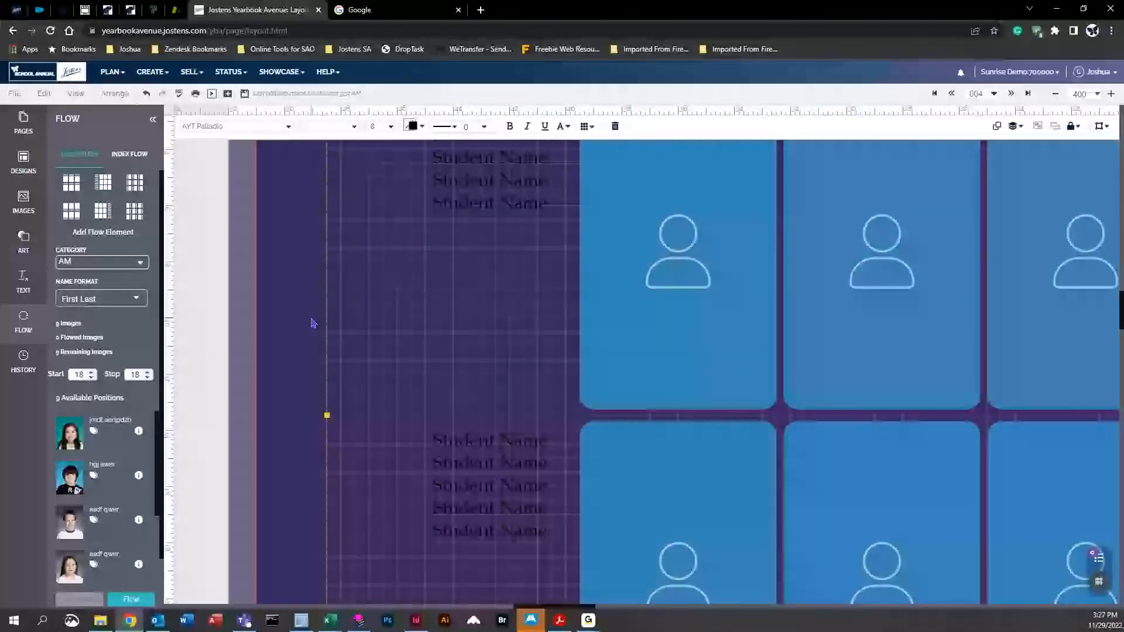
scroll(533, 419, down, 3)
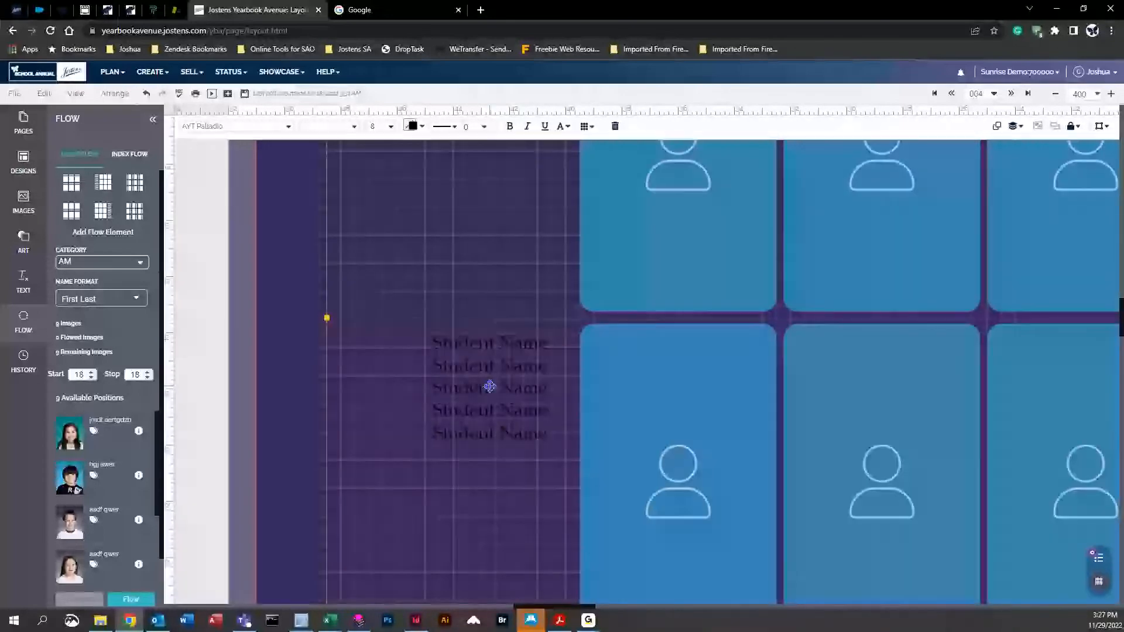
scroll(489, 386, down, 1)
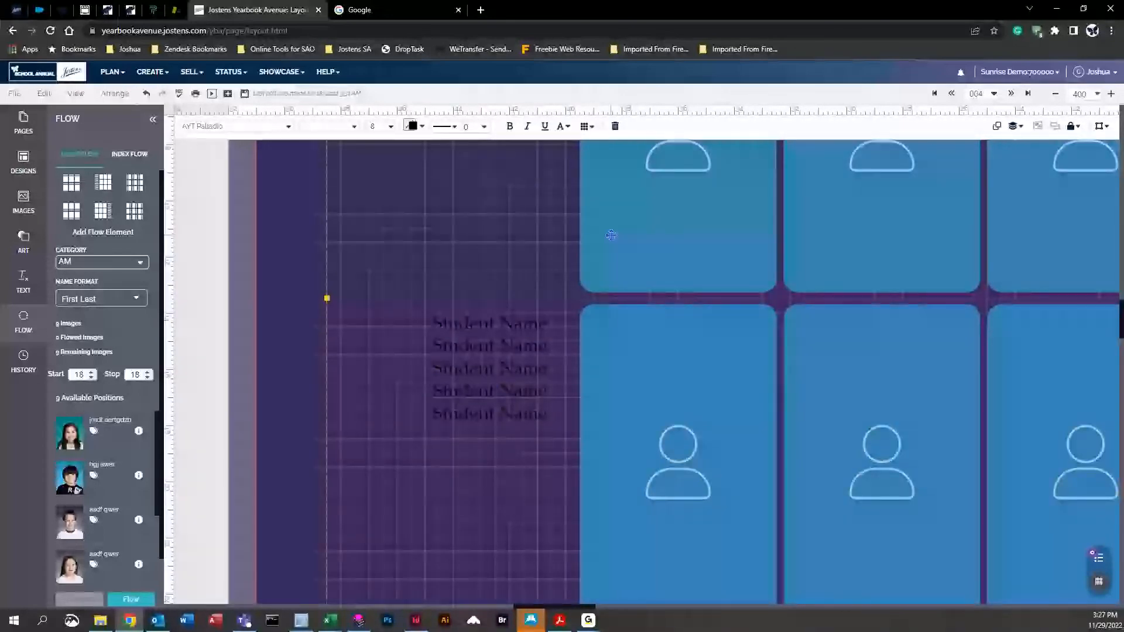
click(277, 256)
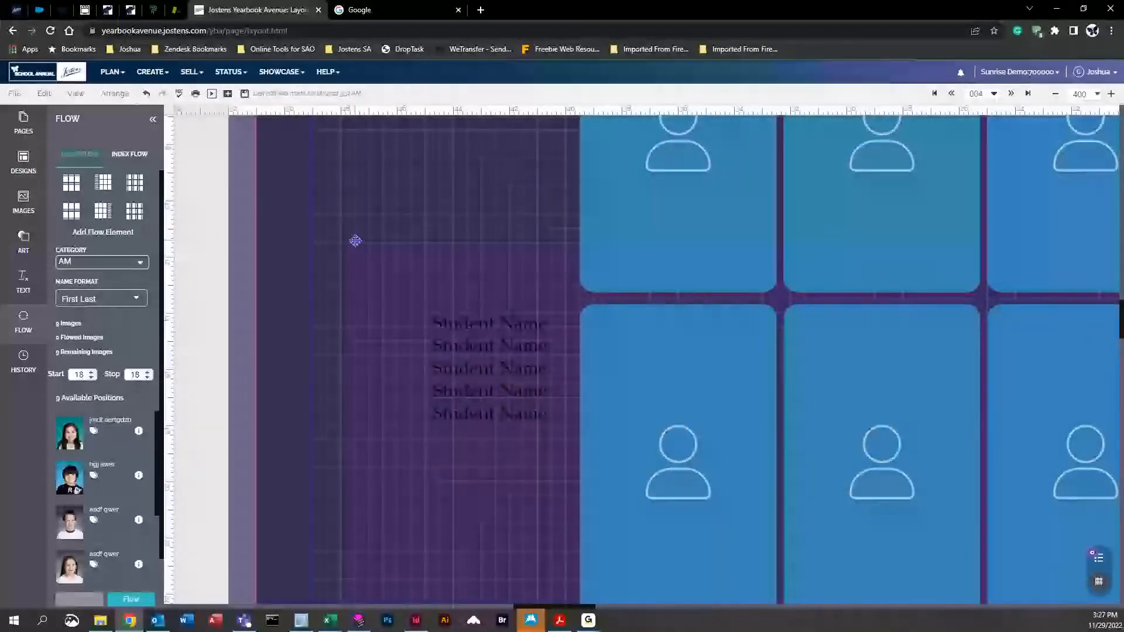
click(624, 231)
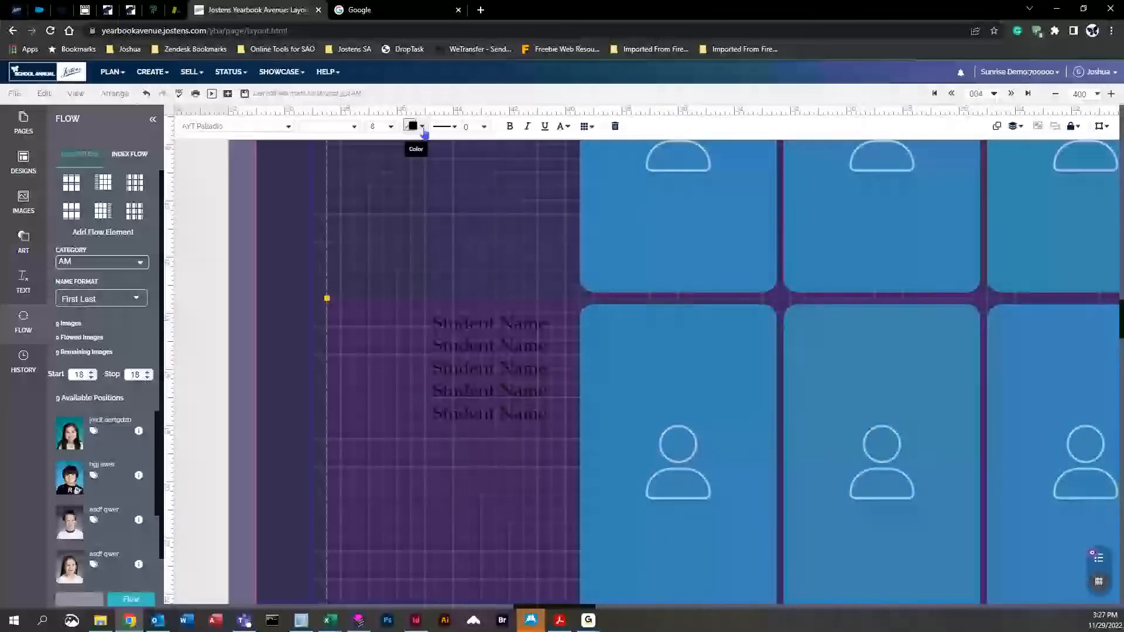
click(421, 131)
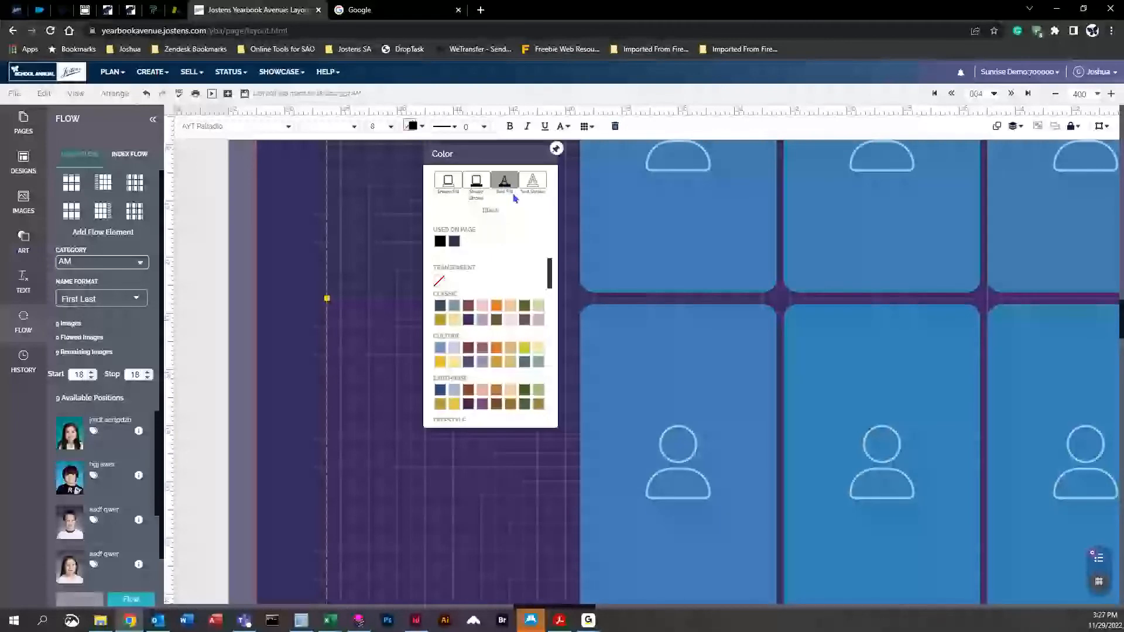
scroll(549, 285, down, 1)
drag(550, 284, 554, 301)
click(440, 343)
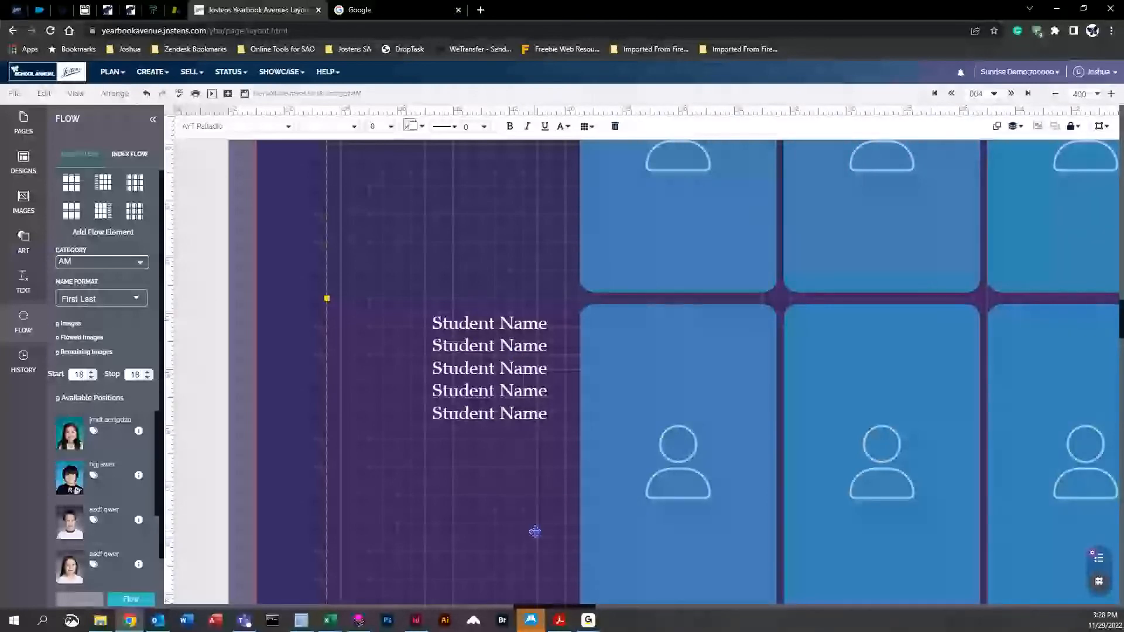
Step: Set the student names in the page 004 flow element to size 10 and bold
click(390, 127)
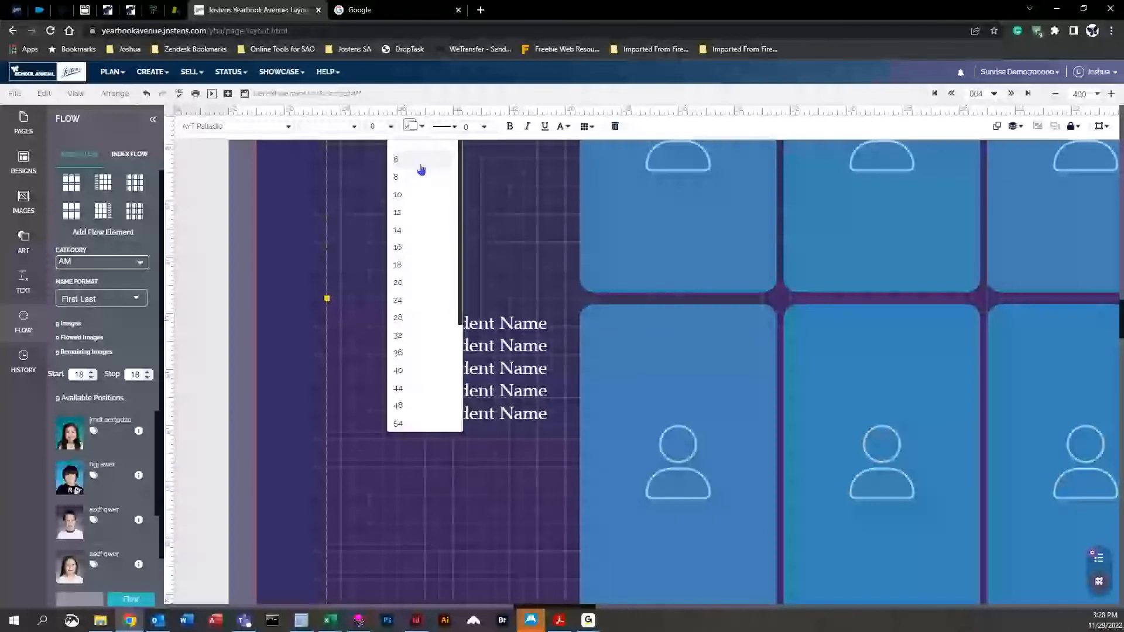
click(417, 197)
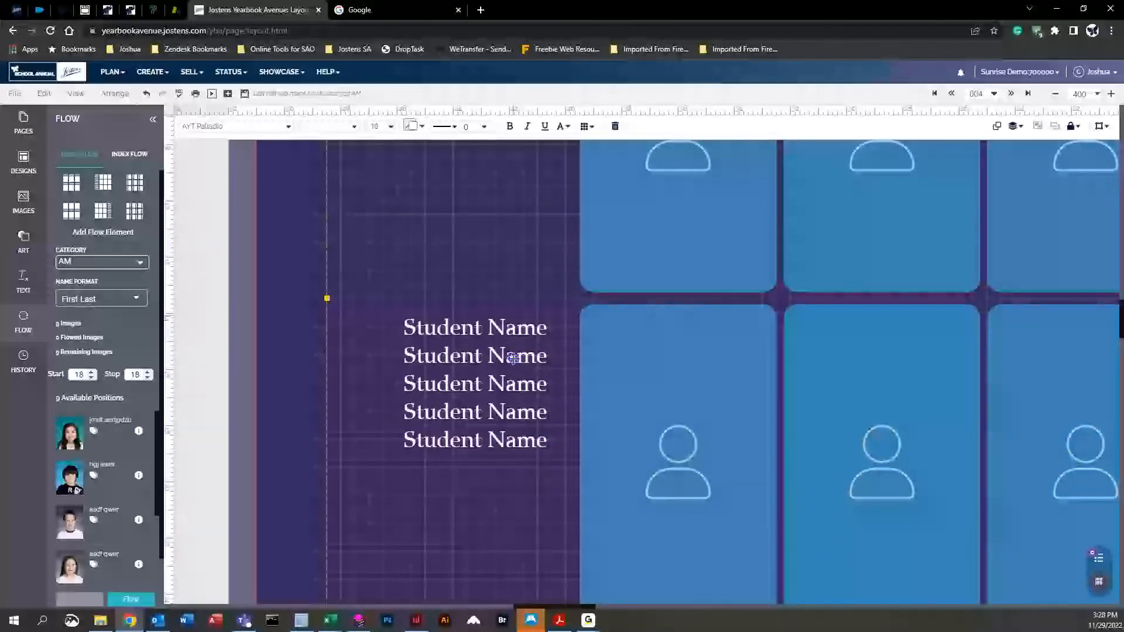
click(509, 126)
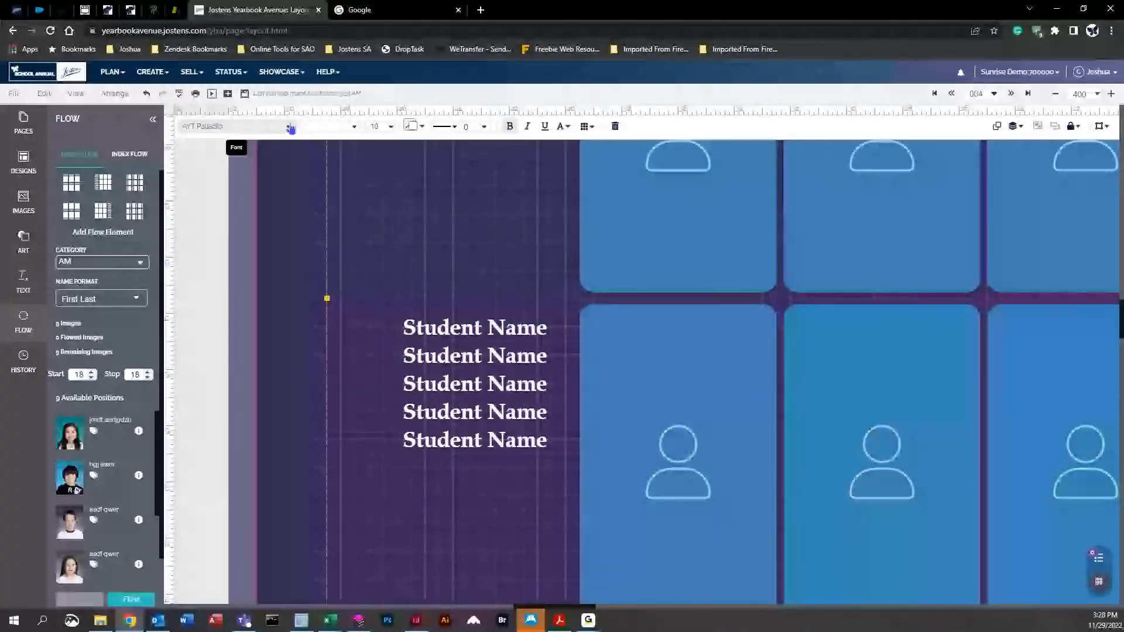
Step: Change the student names' font to AYT Ennis DemiBold and return to the full spread
click(288, 126)
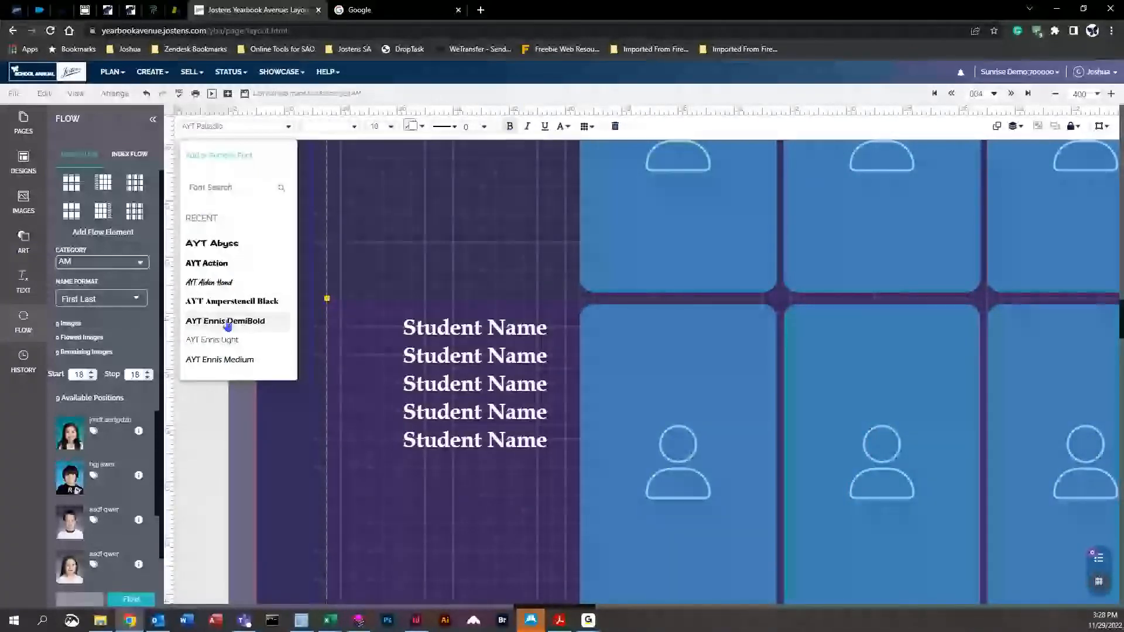
click(224, 321)
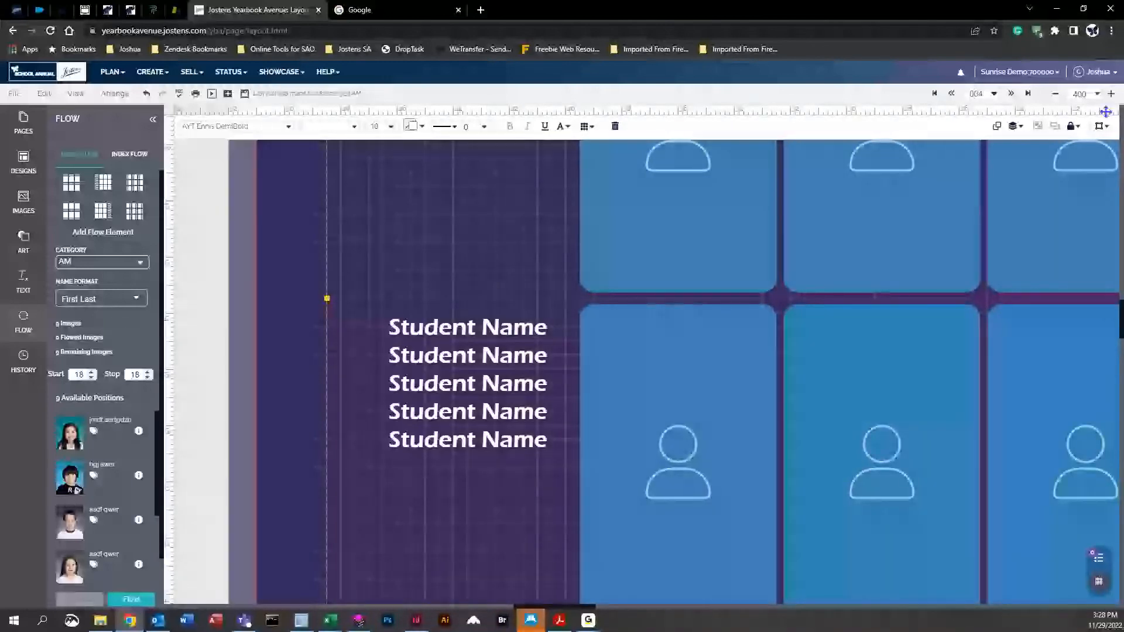
click(1096, 95)
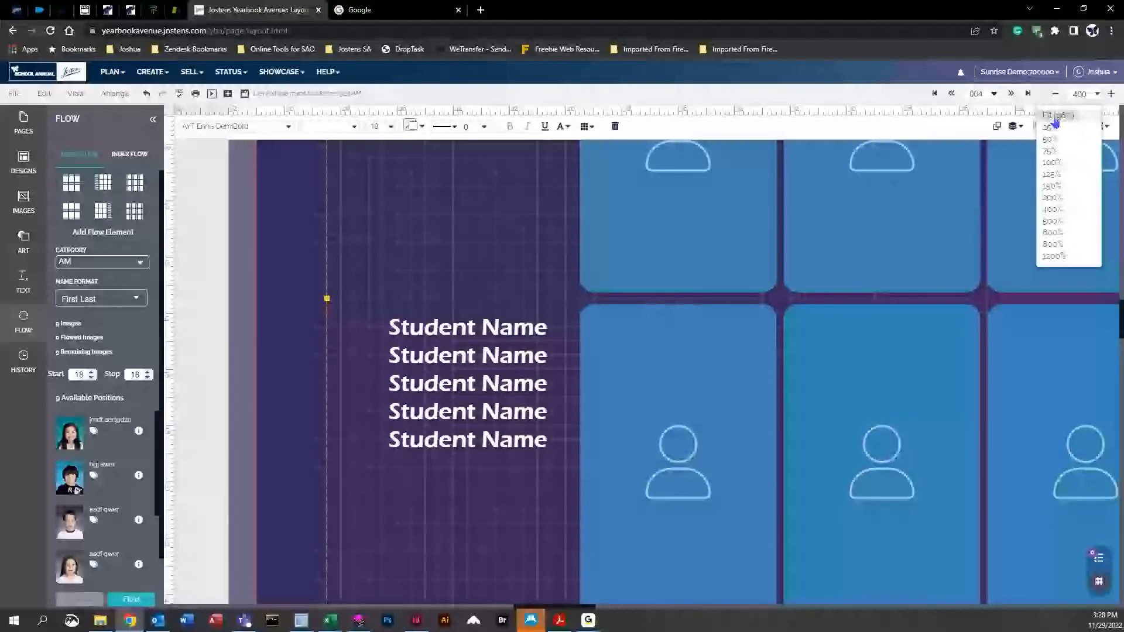
click(1057, 116)
drag(615, 610, 661, 608)
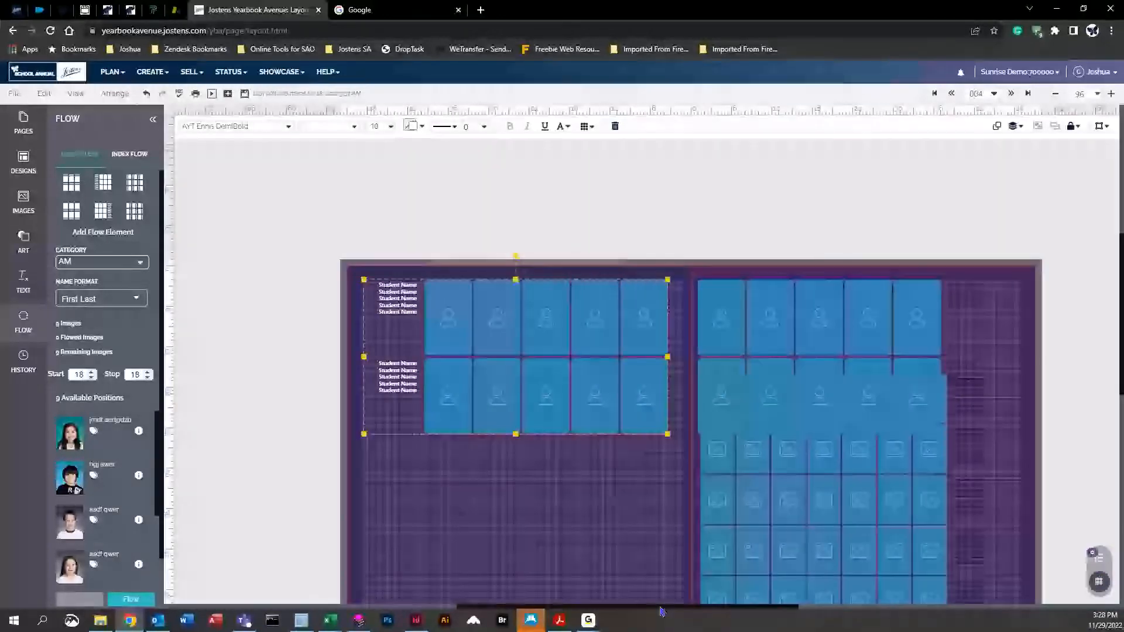
scroll(565, 386, down, 1)
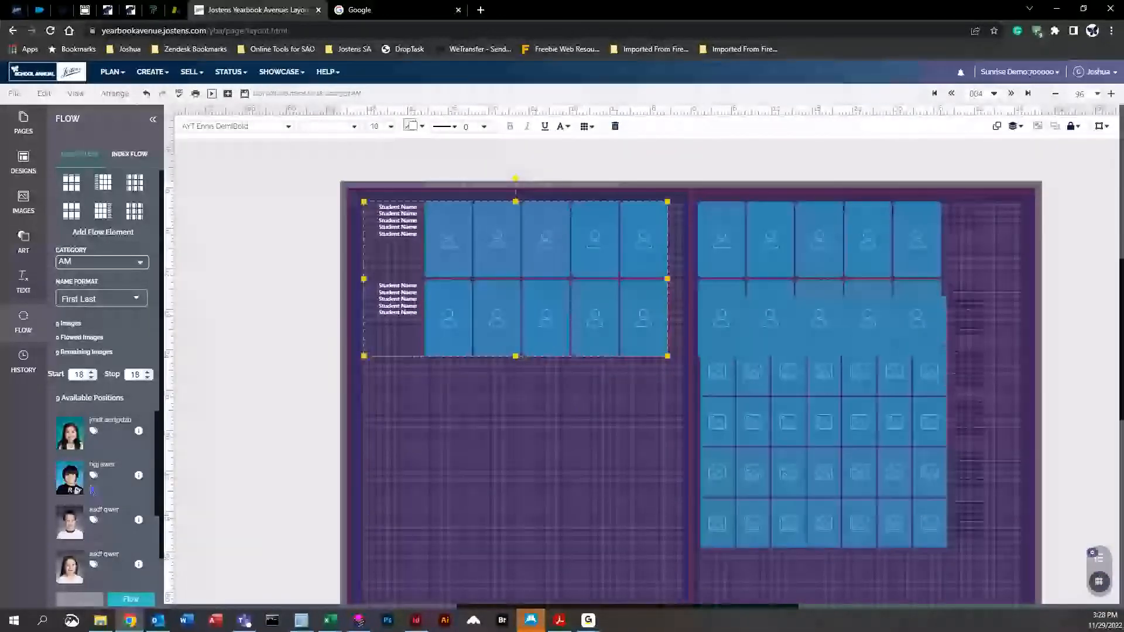
Step: Set the portrait flow range for the AM category to start and stop on page 4
scroll(546, 454, down, 1)
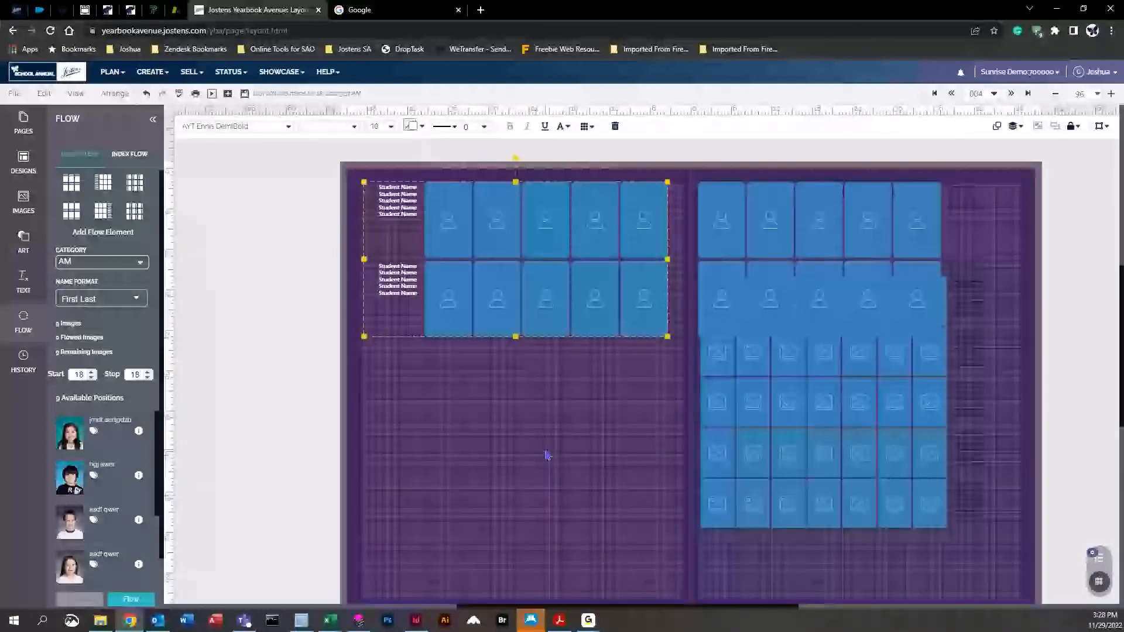
double_click(75, 375)
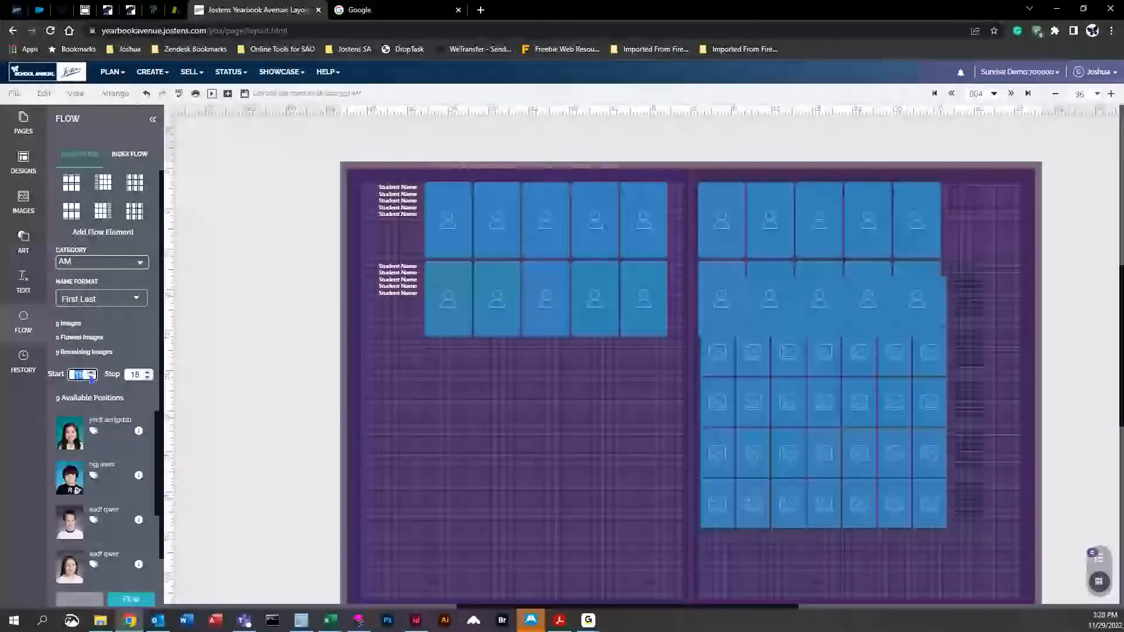
text(4)
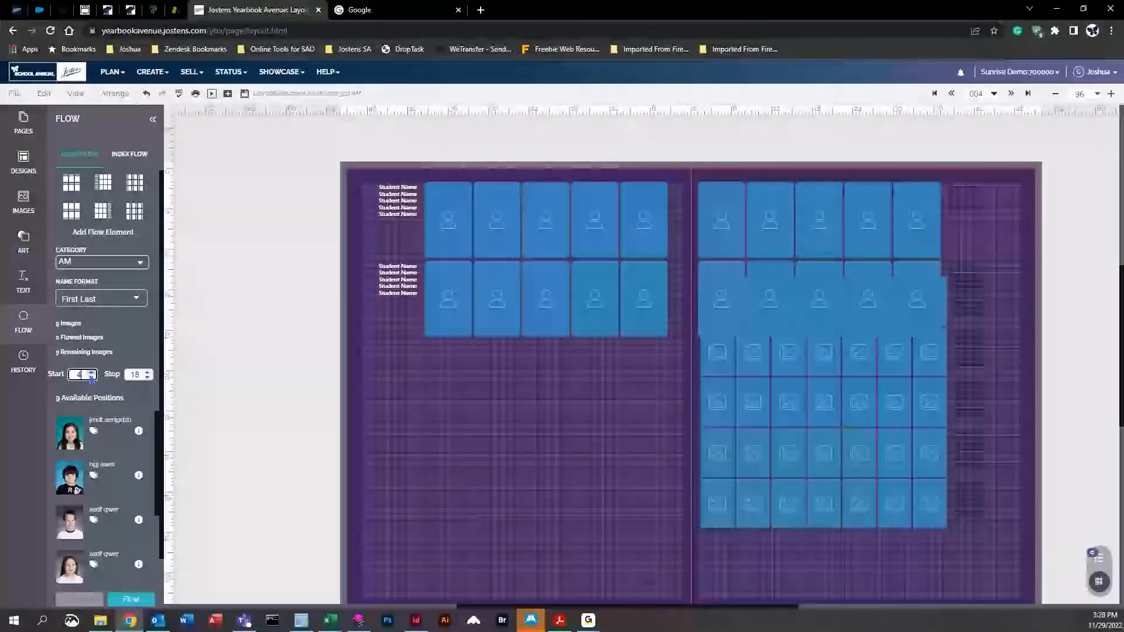
double_click(146, 378)
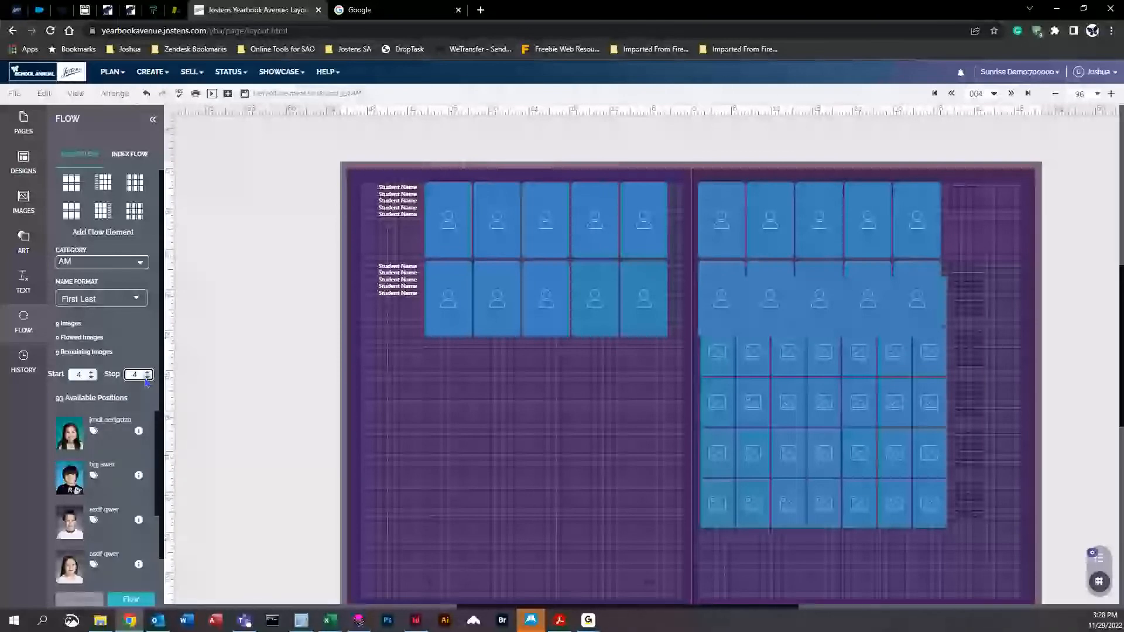
Step: Save the spread and flow the AM category portraits into the page 004 flow element
click(134, 603)
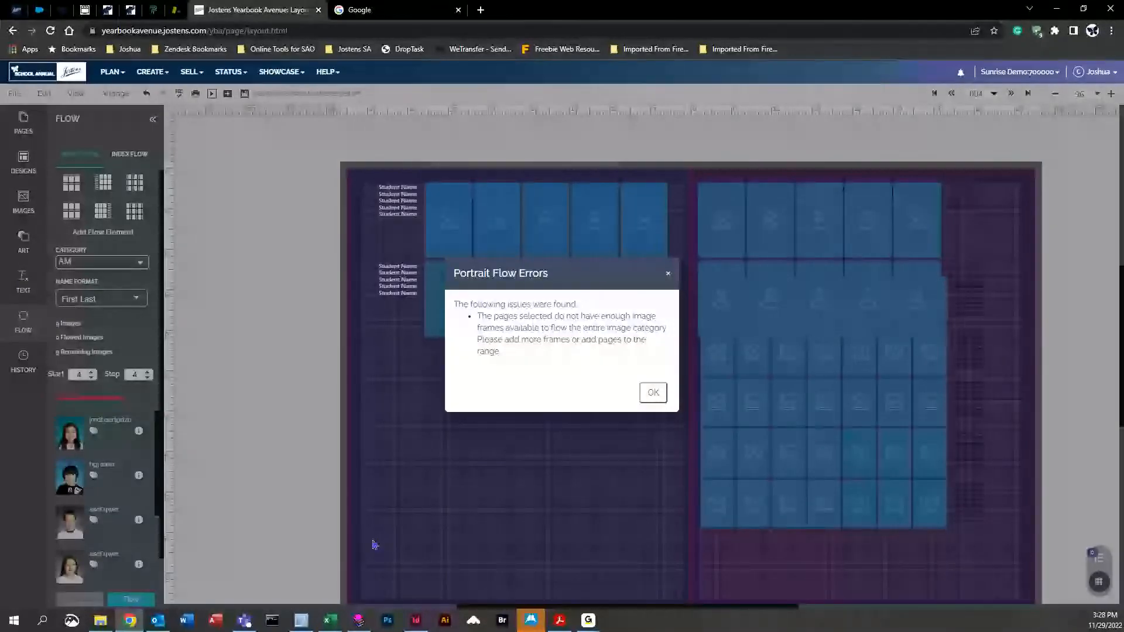
click(650, 391)
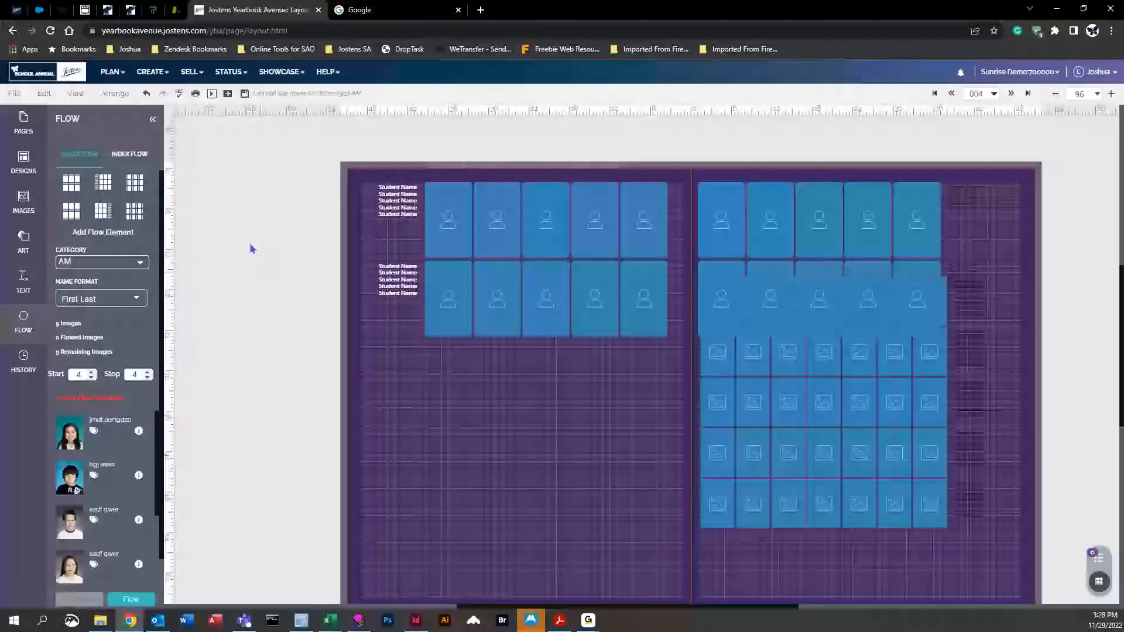
click(245, 95)
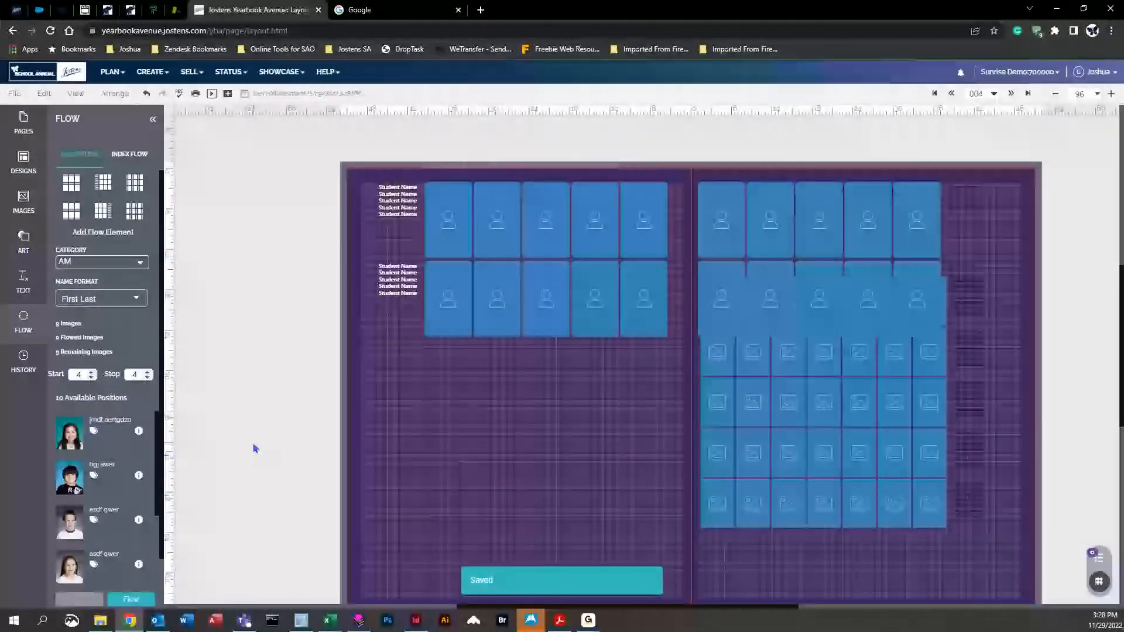
click(137, 601)
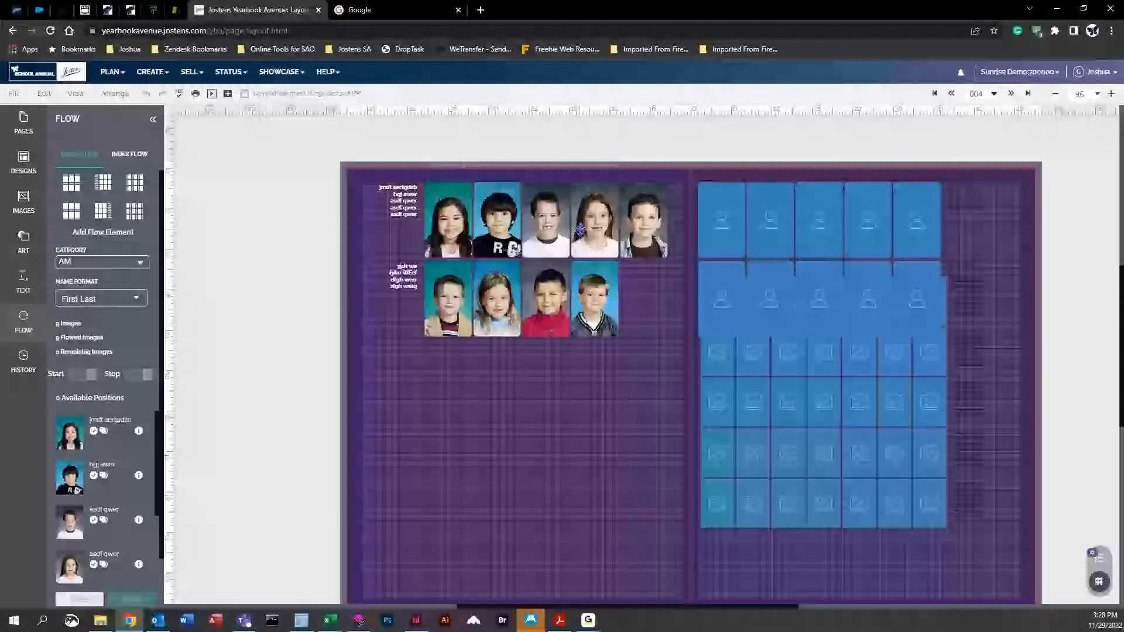
Step: Adjust the crop of the red-shirted boy's portrait in the second row of page 004
click(603, 294)
click(515, 373)
click(550, 300)
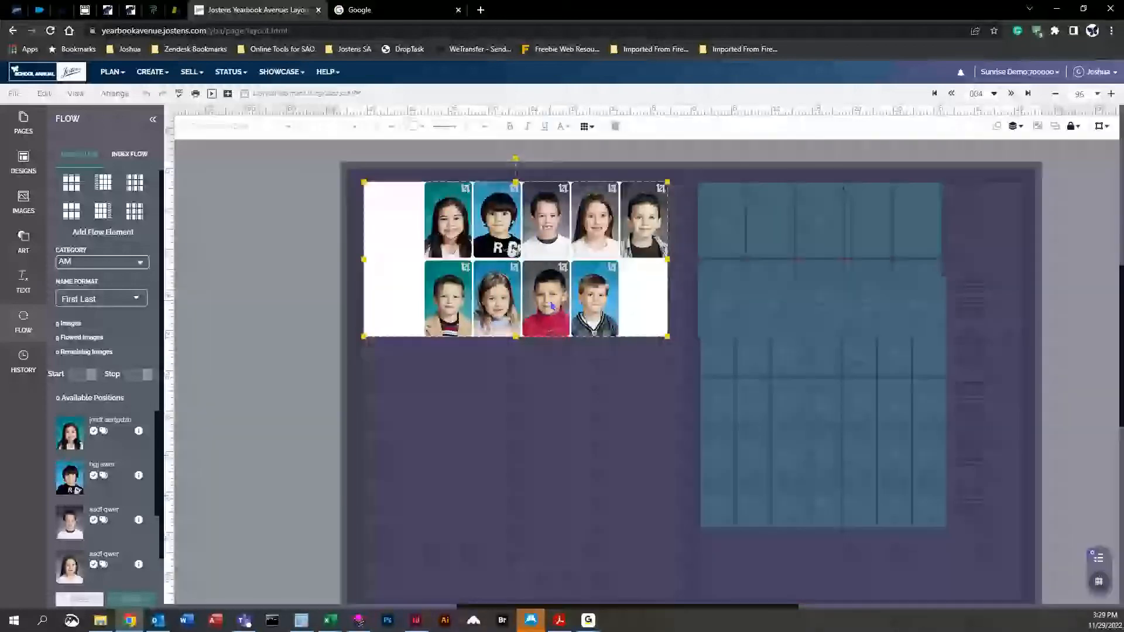
click(562, 276)
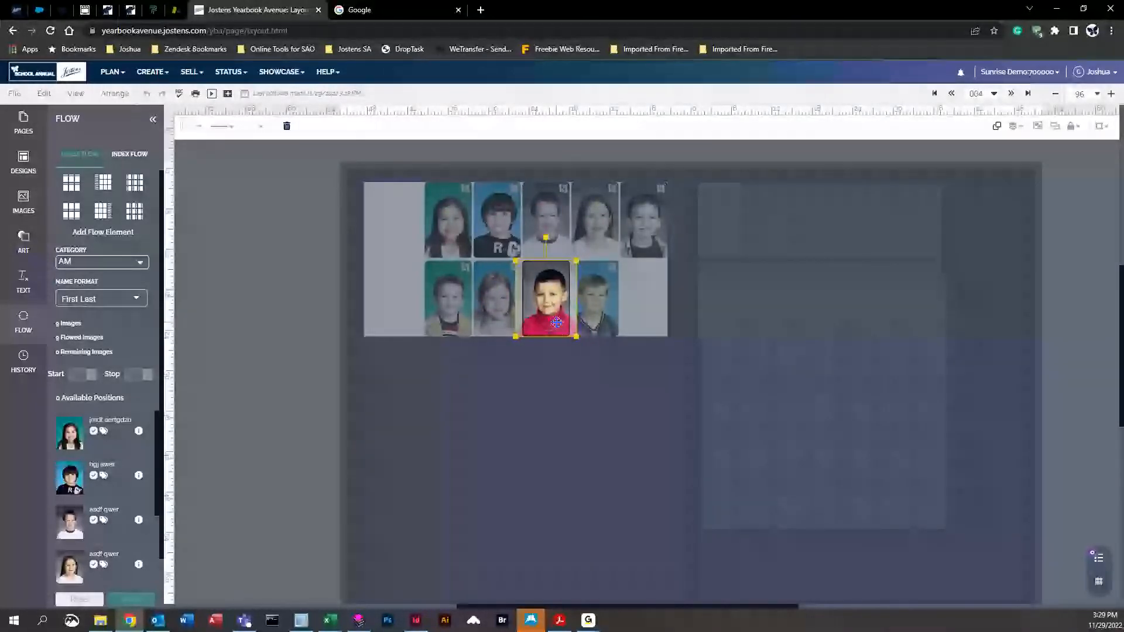
drag(551, 313, 549, 313)
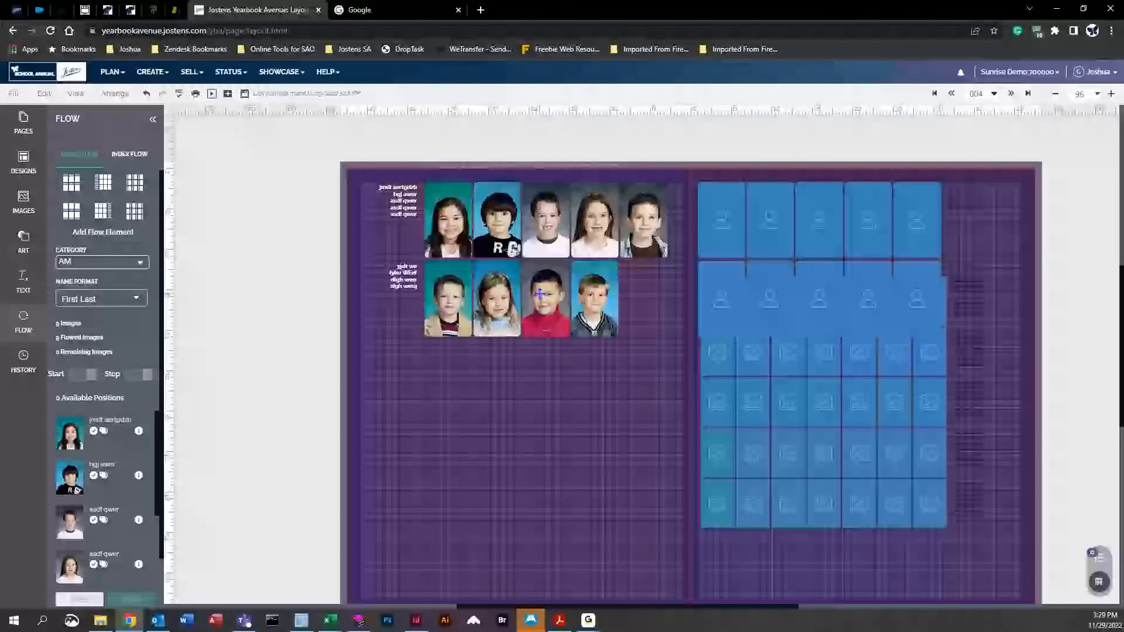
Step: Select the page 004 flow element and unflow its AM portraits
scroll(540, 293, up, 1)
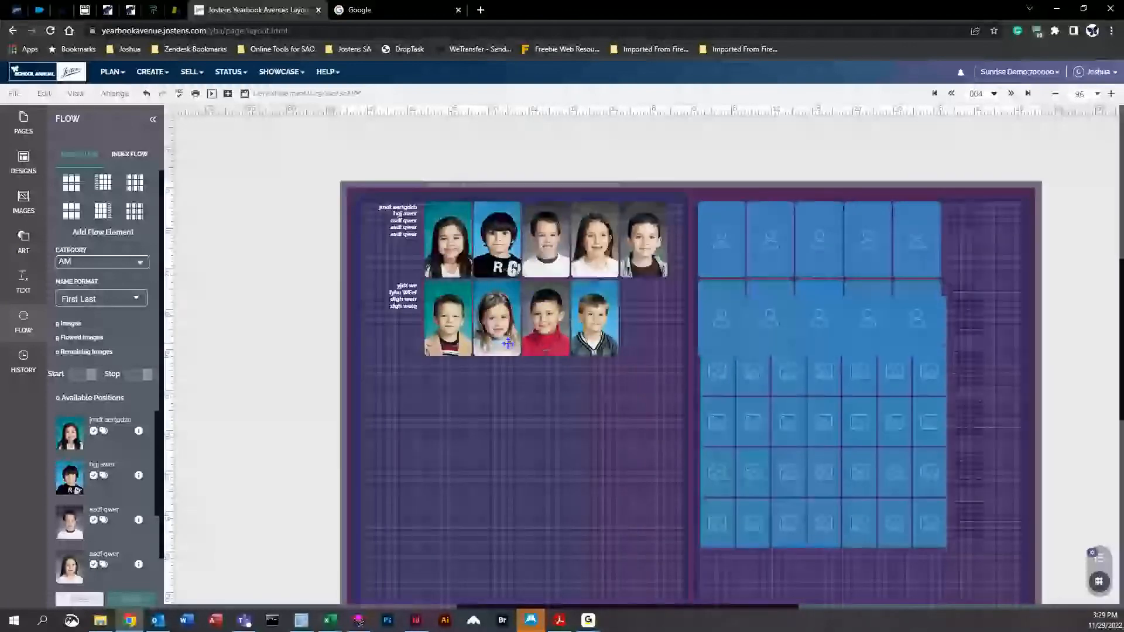
click(561, 306)
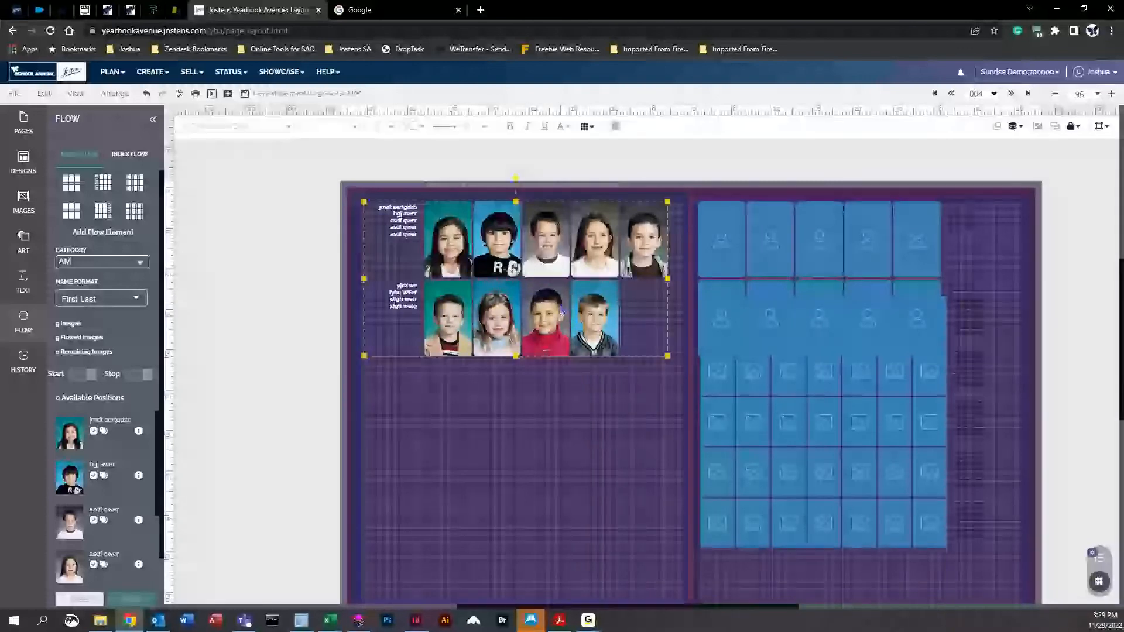
click(95, 601)
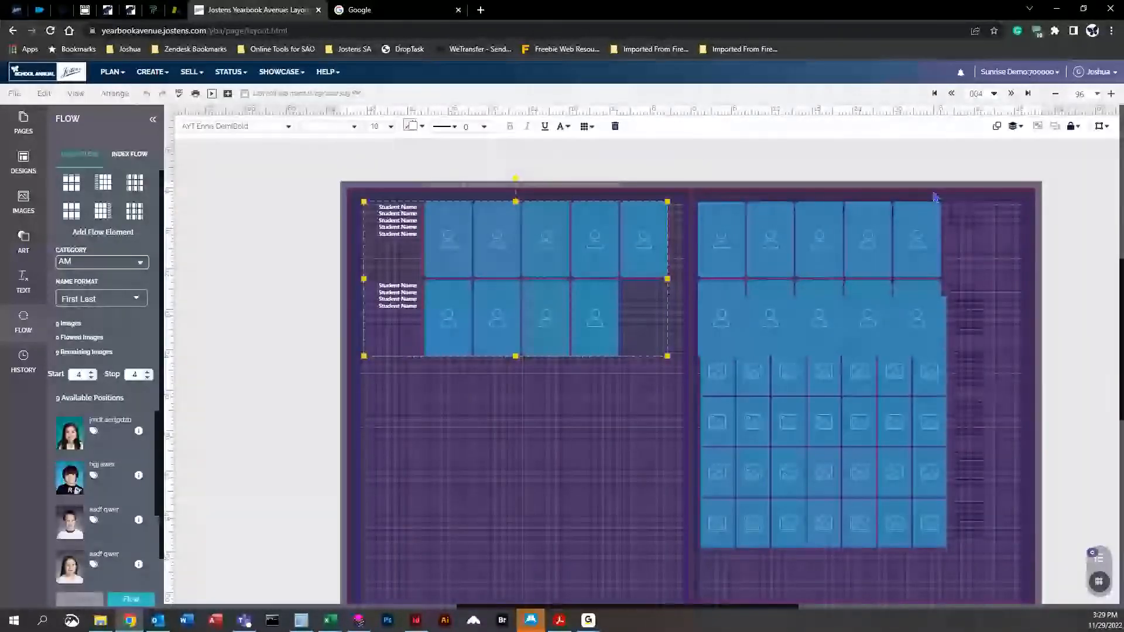
Step: Reduce the flow element's portrait height until the frames are only slightly taller than wide, and reflow the AM portraits, saving the changes first
click(587, 126)
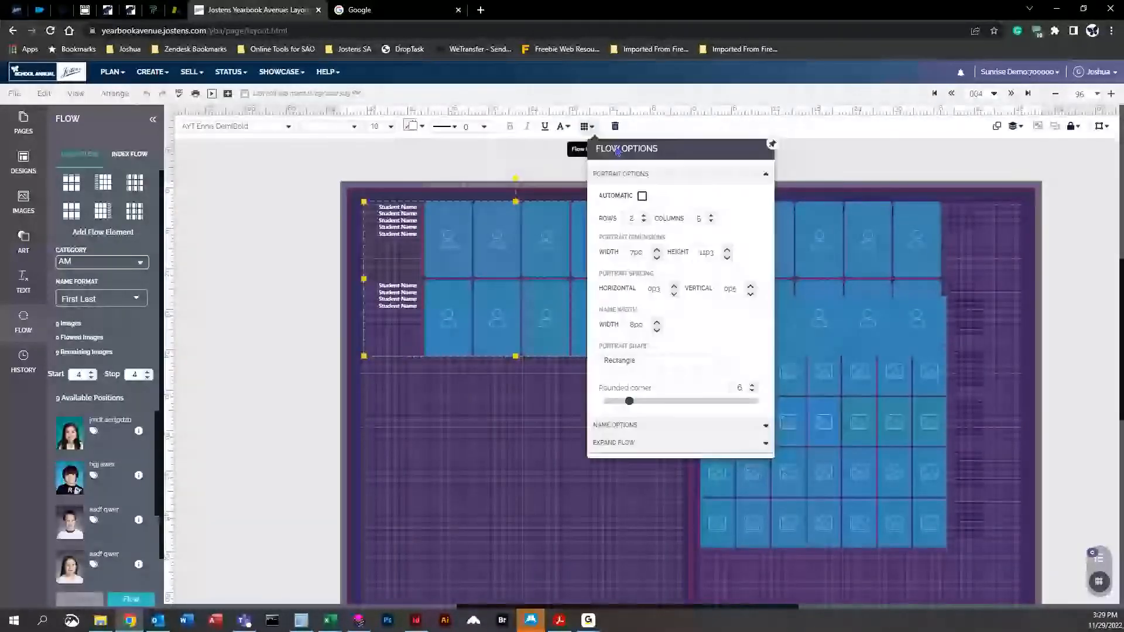
click(657, 256)
click(656, 249)
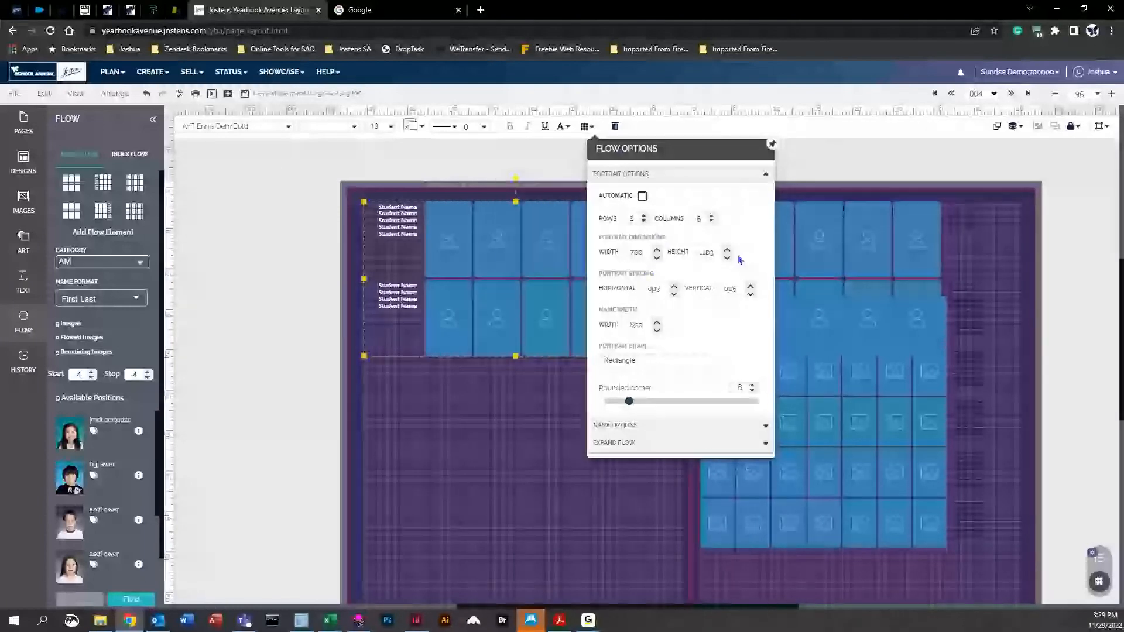
triple_click(726, 258)
click(472, 409)
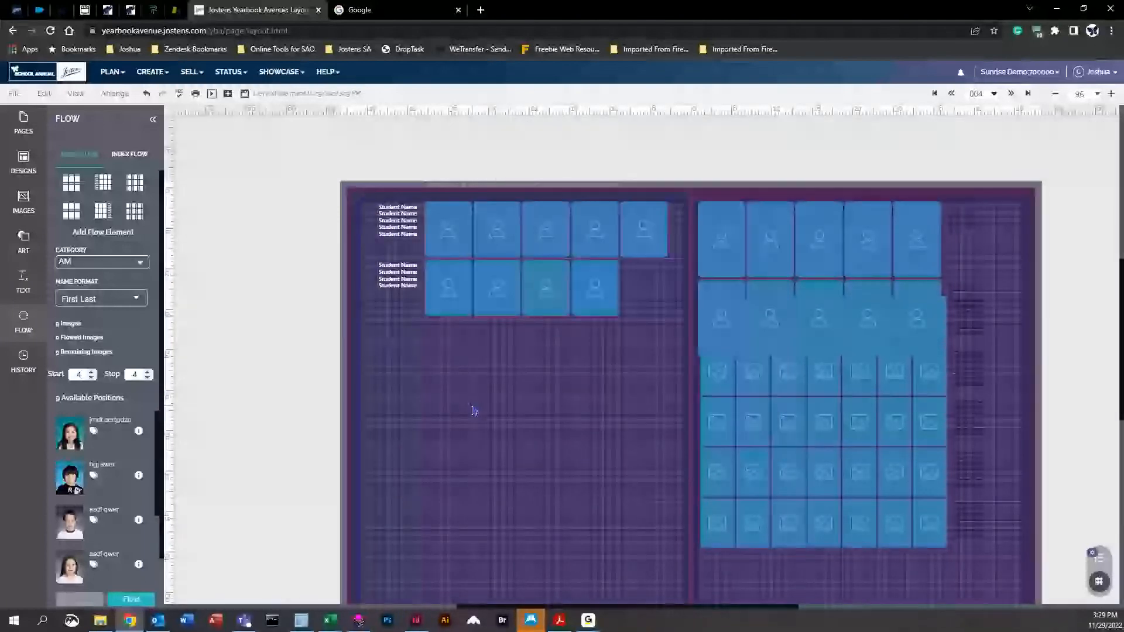
click(150, 601)
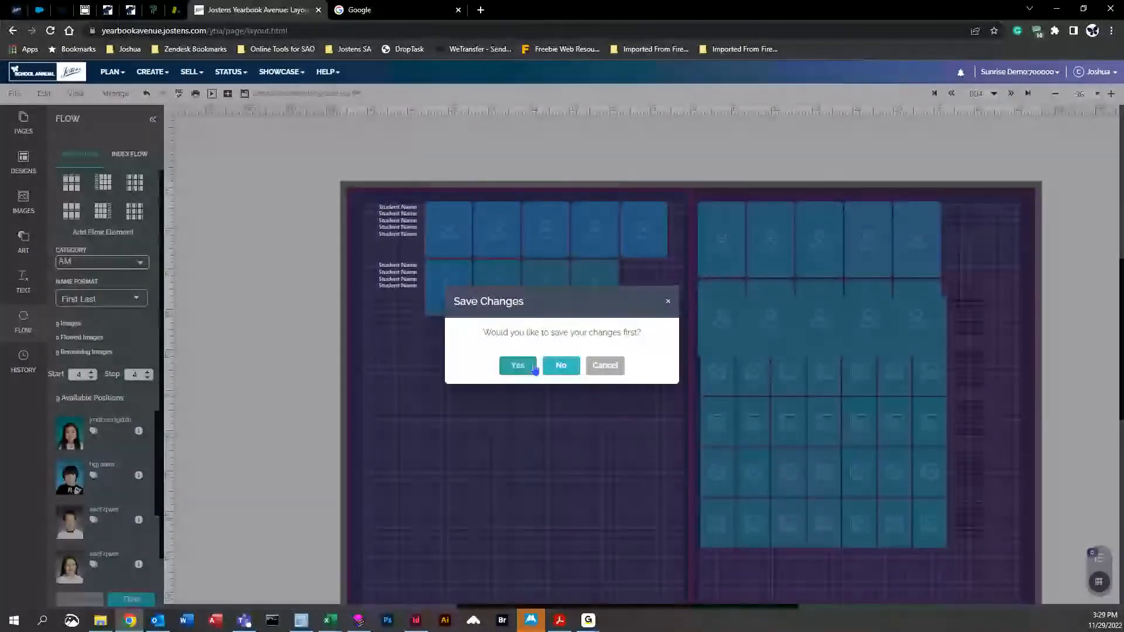
click(529, 366)
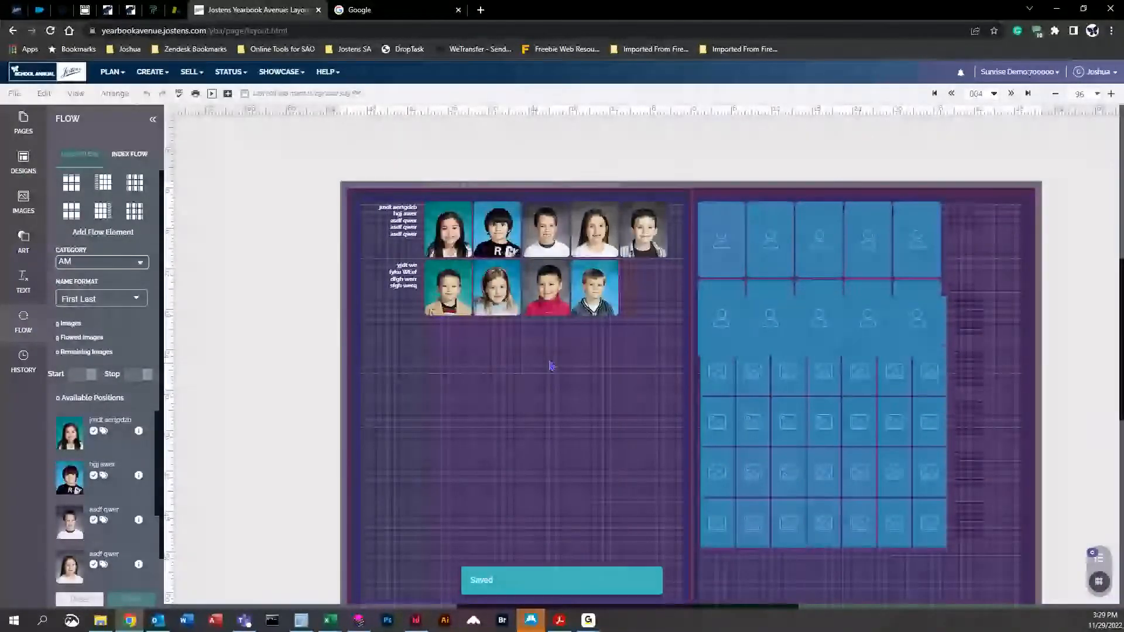
Step: Readjust the photo of the red-shirted boy inside its shortened frame in the second row
click(547, 294)
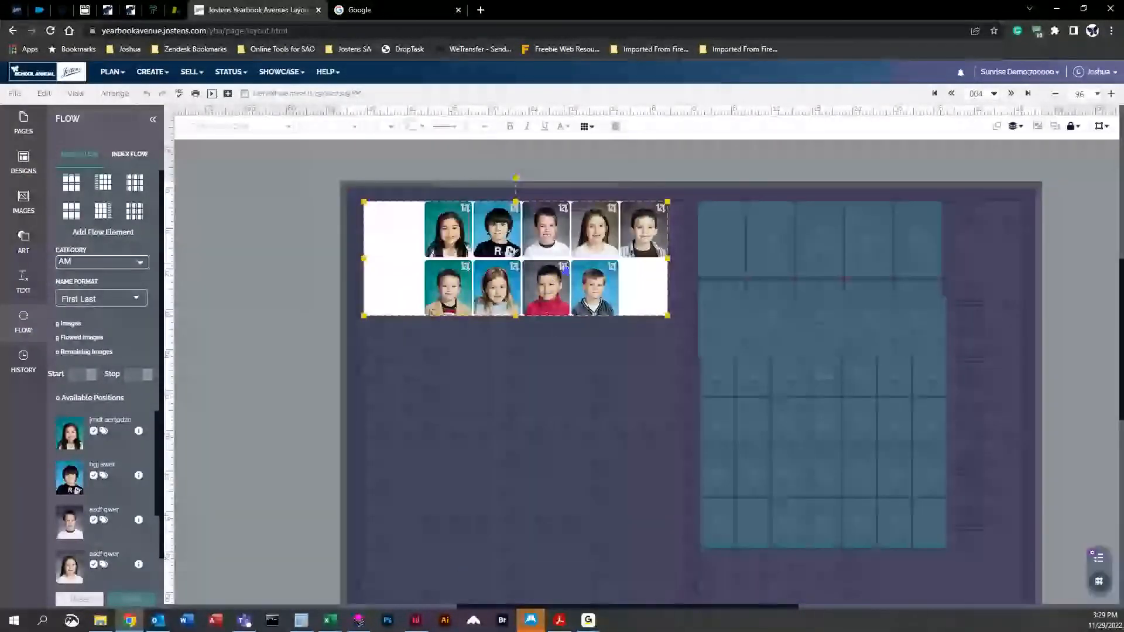
click(547, 294)
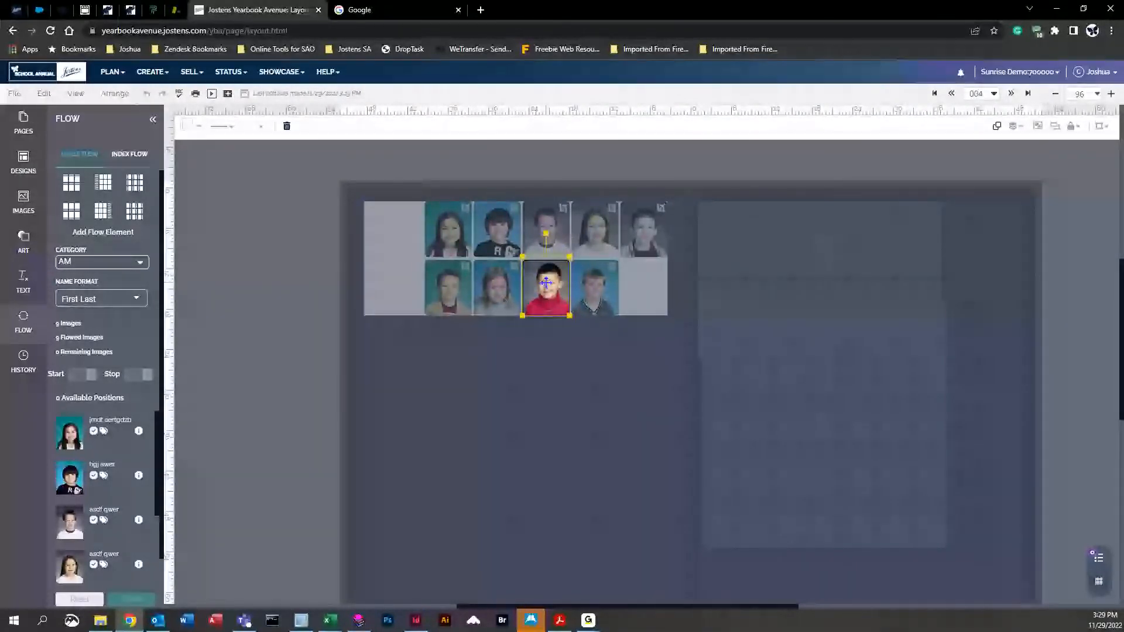
click(565, 355)
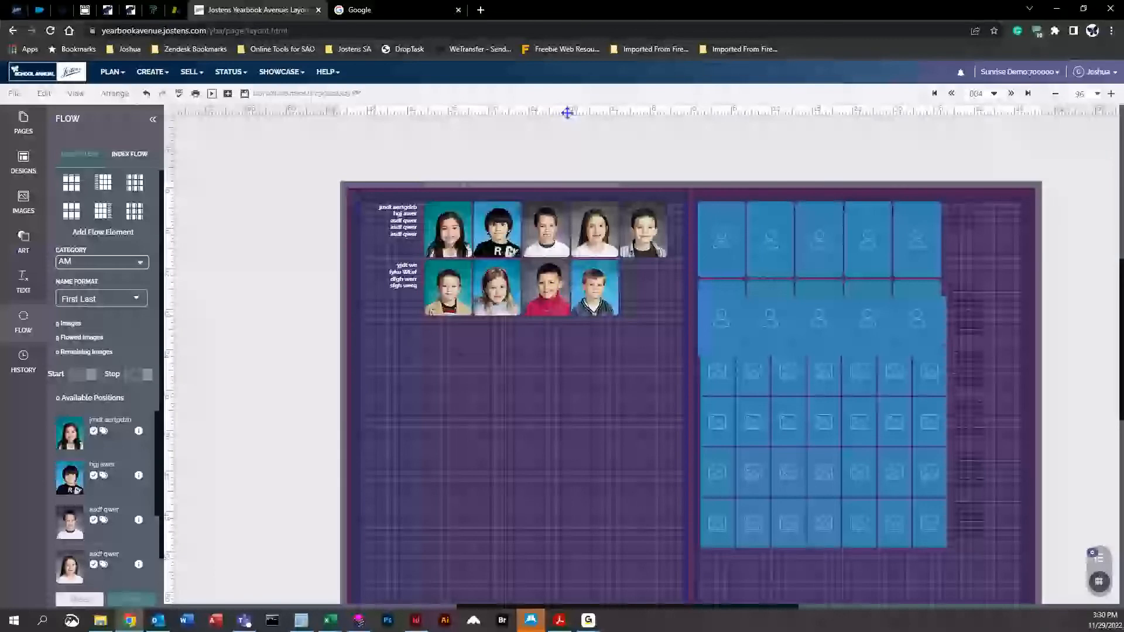
Step: Place a horizontal guide at eye level across the second portrait row and check the red-shirted boy's crop against it
drag(565, 109, 631, 269)
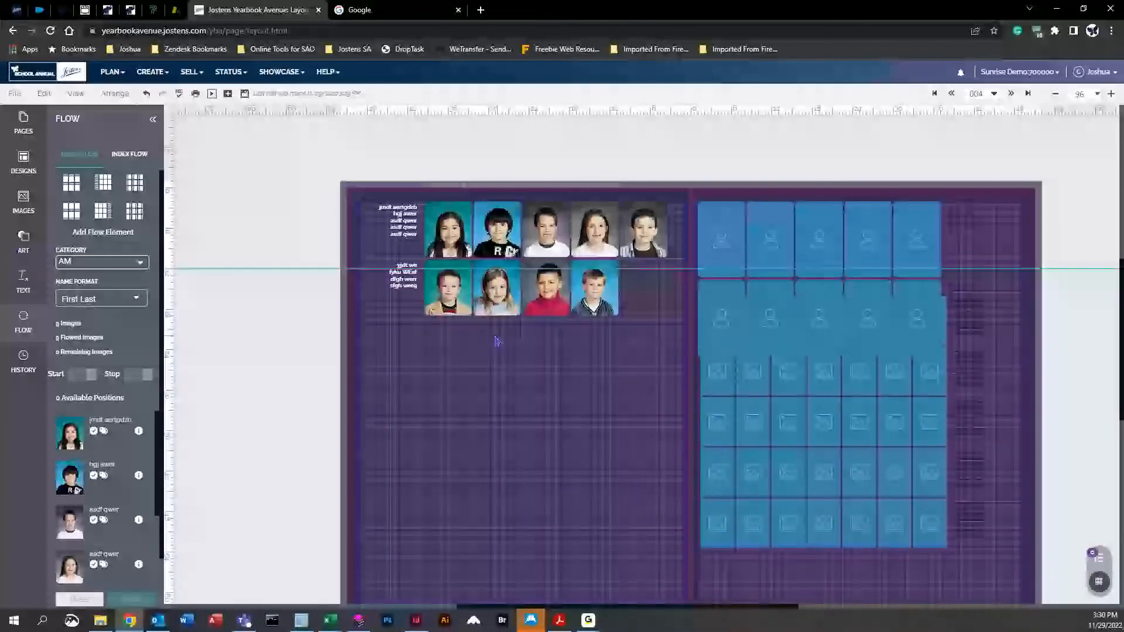
click(535, 287)
click(554, 285)
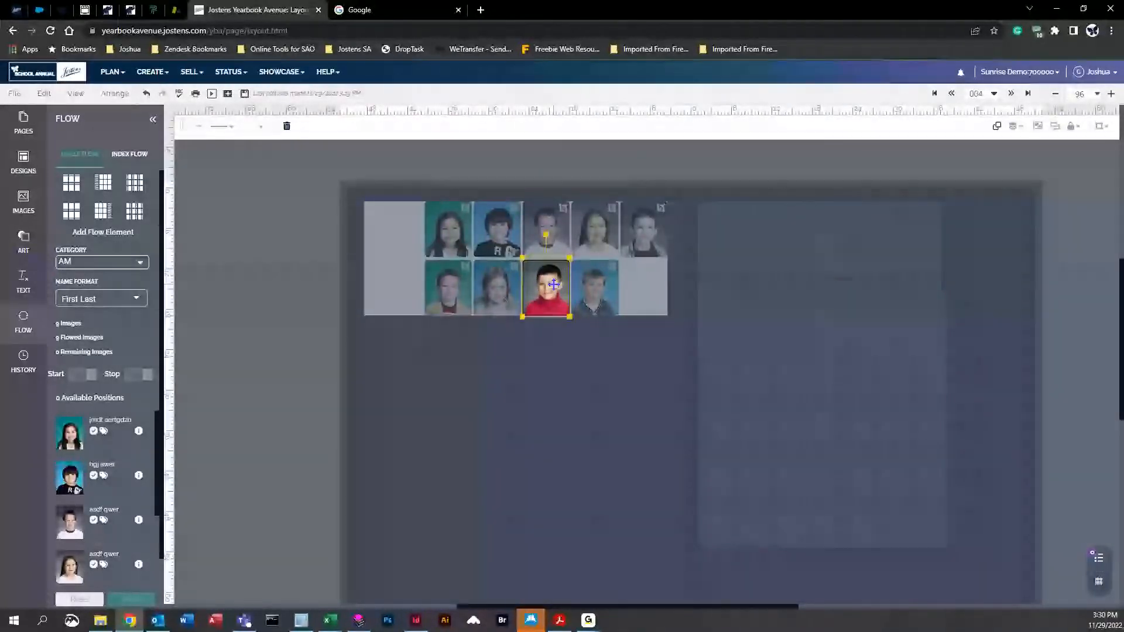
click(597, 356)
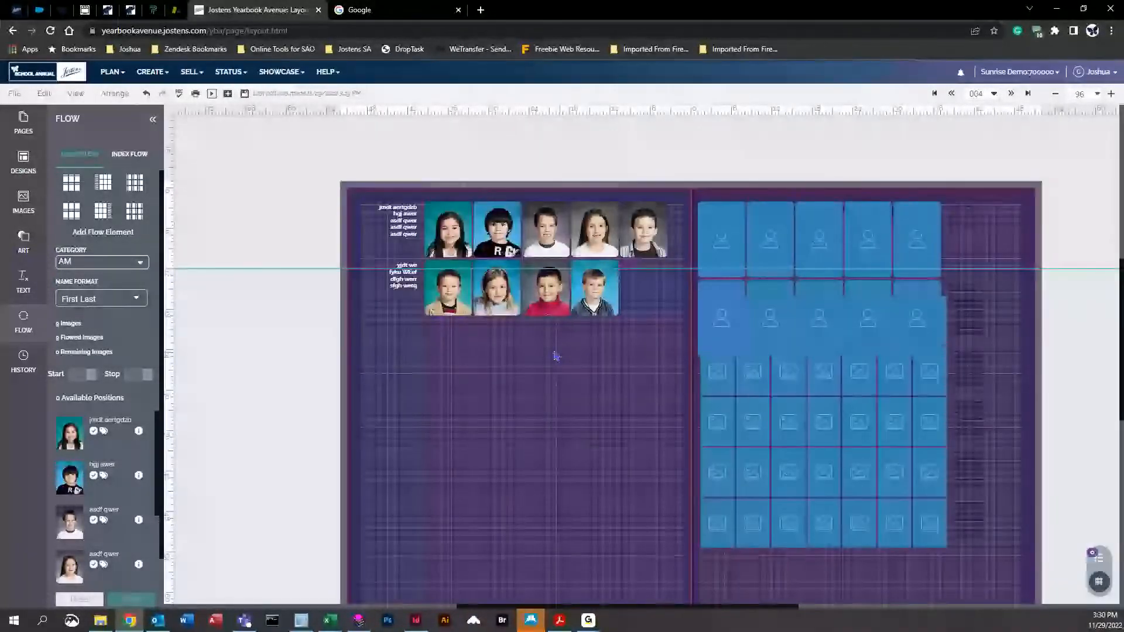
Step: Check the crop of the second row's first portrait against the guide and move the guide up to the first row
click(459, 265)
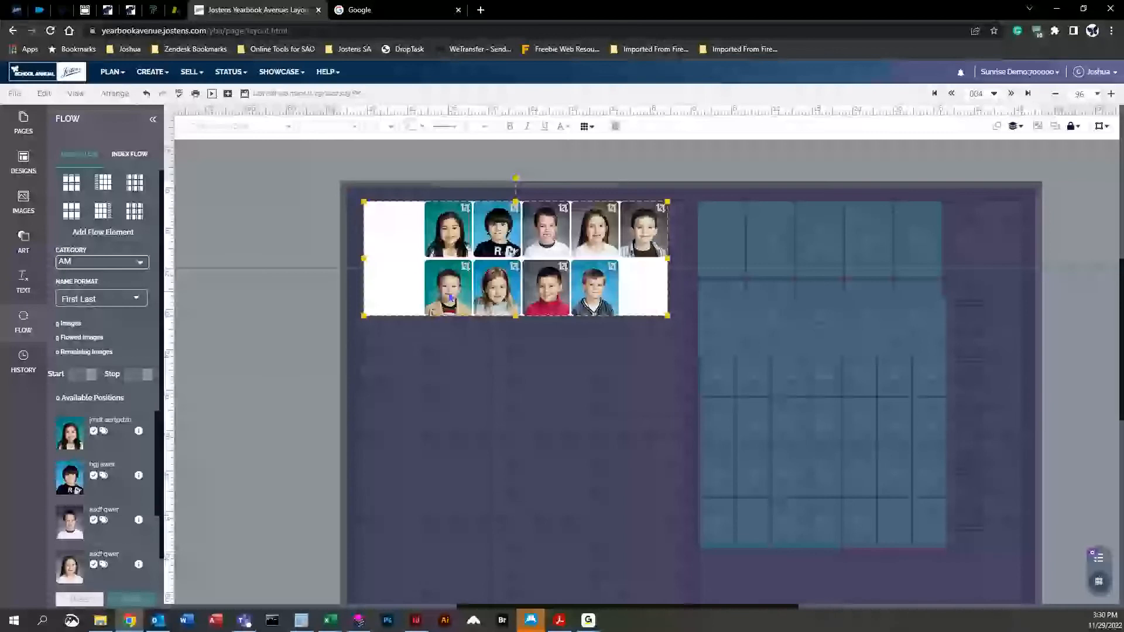
click(460, 265)
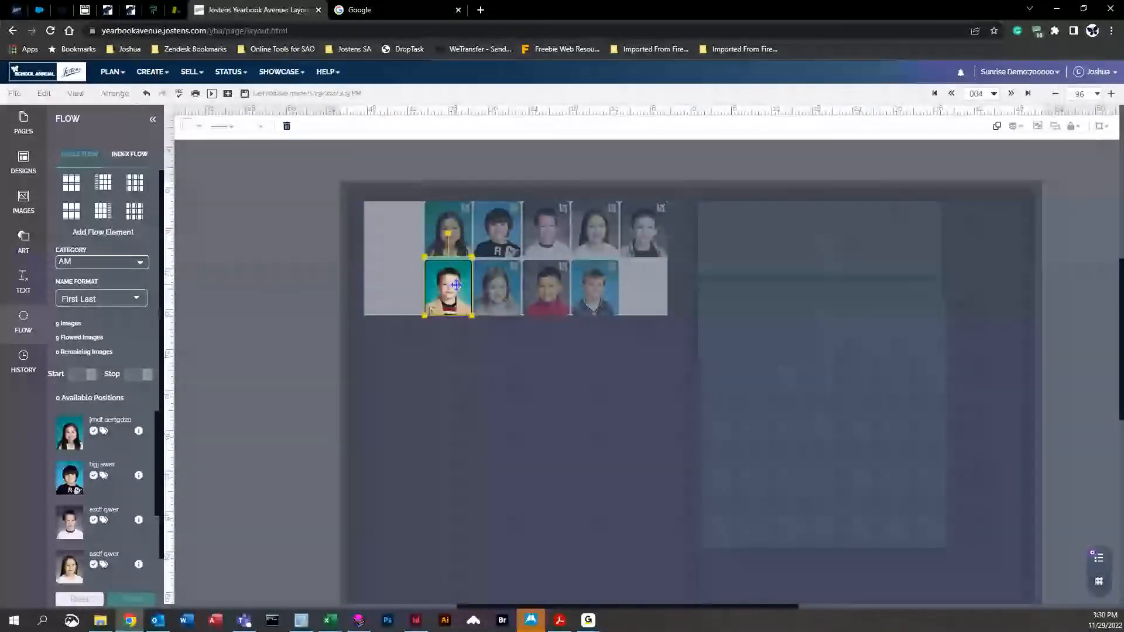
click(549, 353)
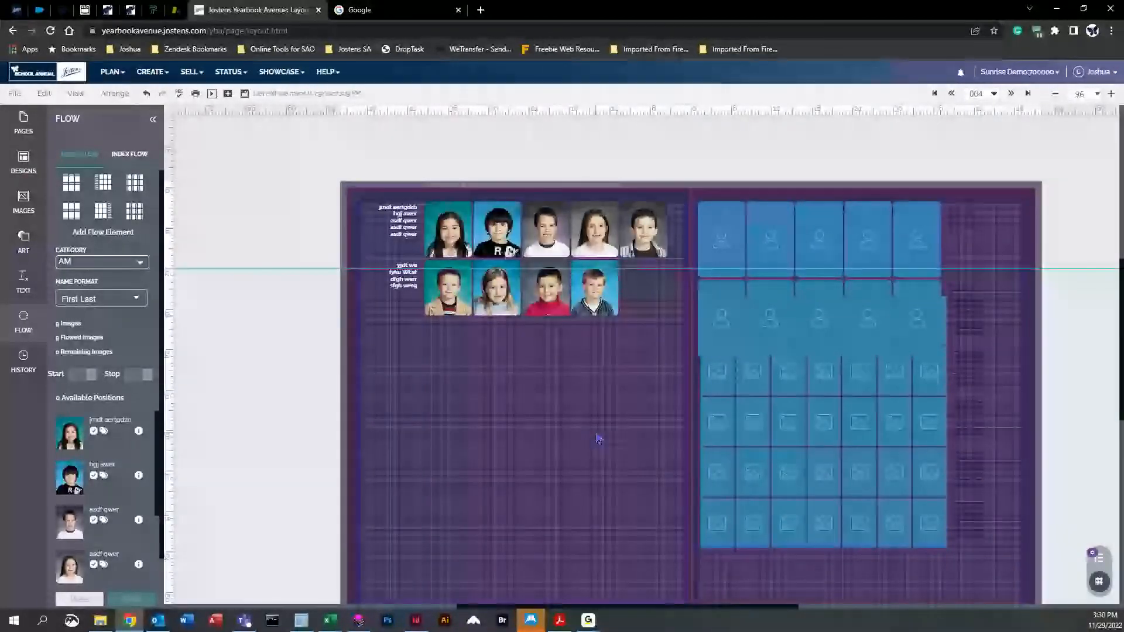
drag(660, 268, 662, 212)
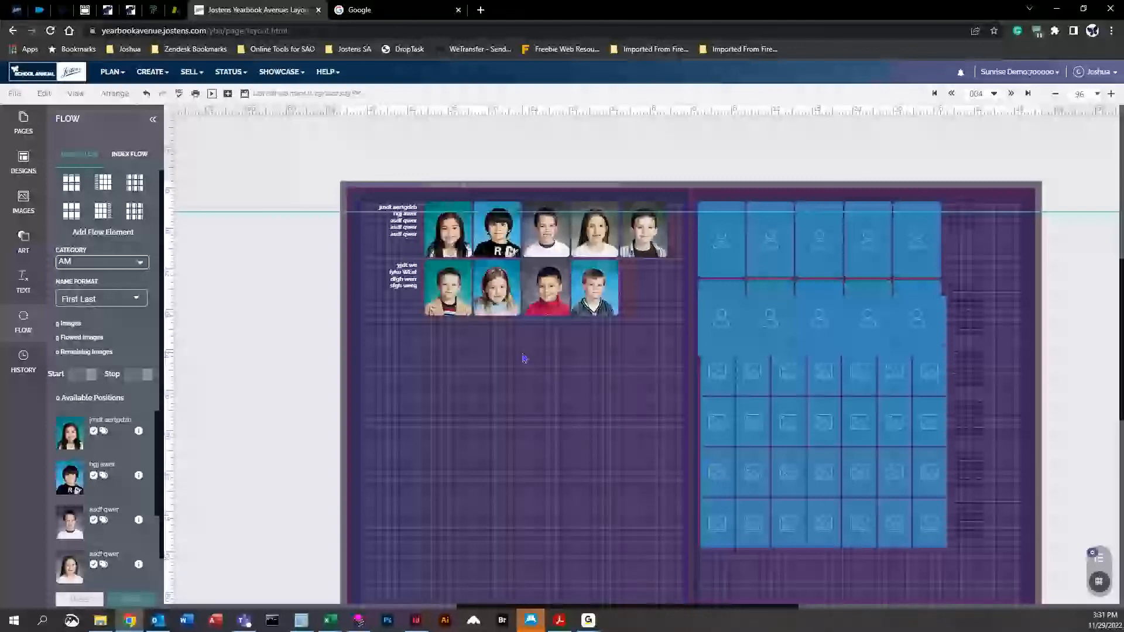
Step: Unflow the AM portraits from the page 004 flow element and select the emptied element
click(530, 268)
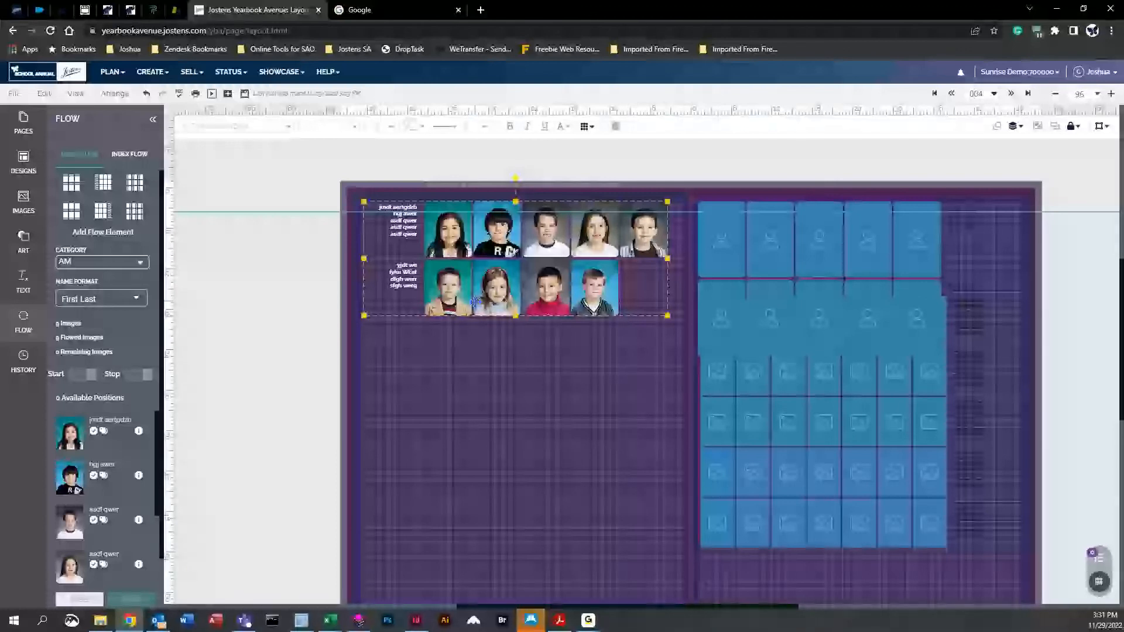
click(91, 601)
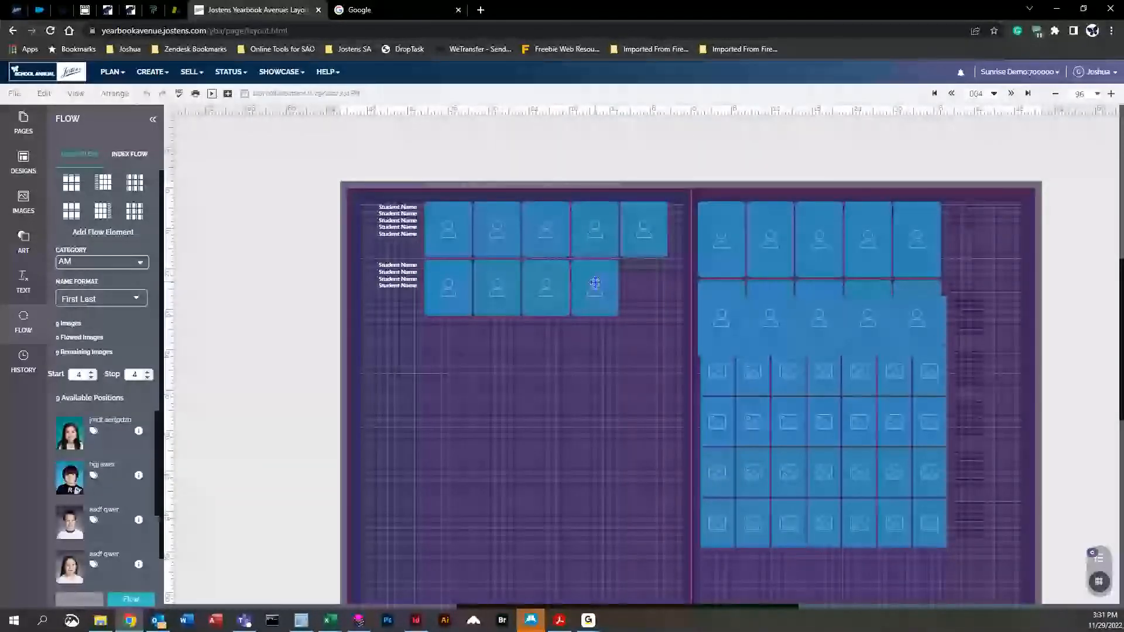
click(595, 283)
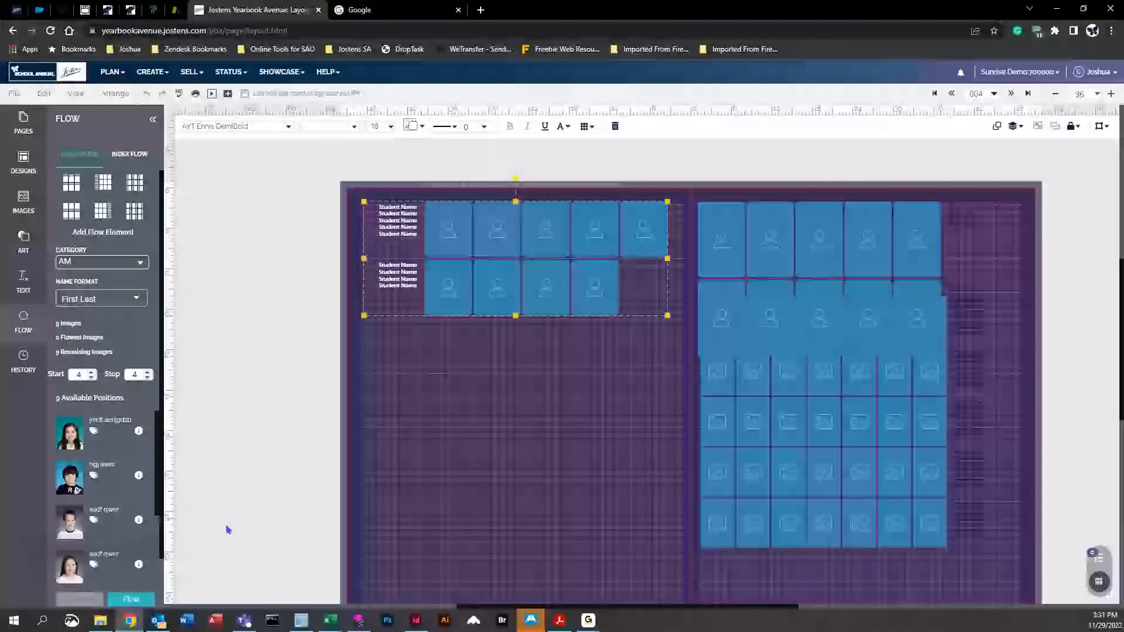
Step: Open the page 004 flow element for editing and unhide the last portrait position in its second row
double_click(590, 294)
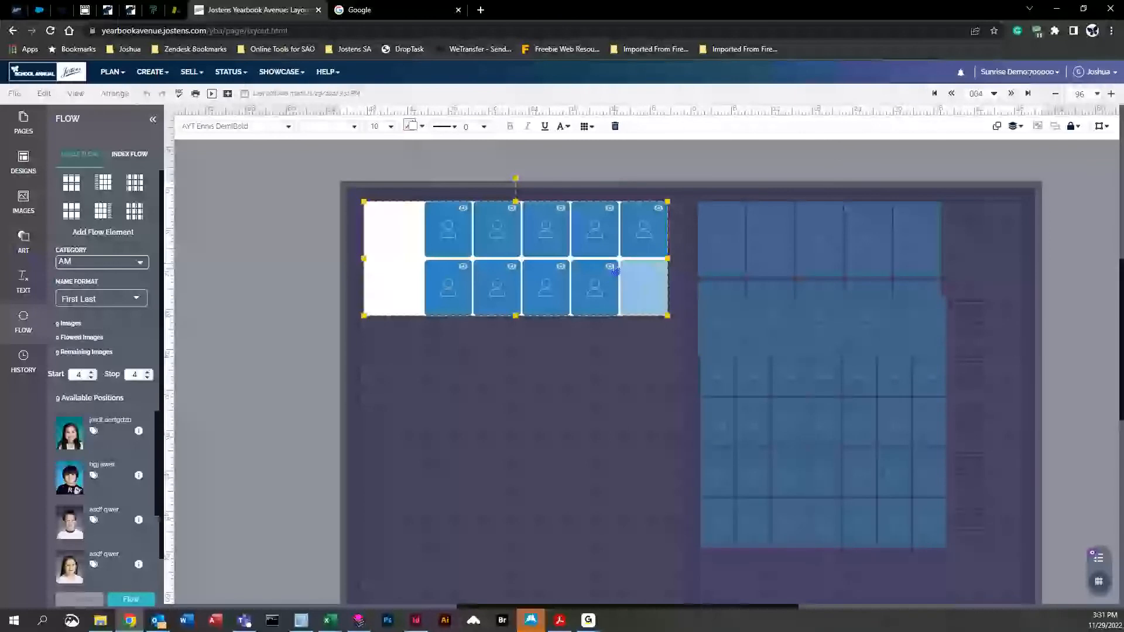
click(1097, 94)
click(1052, 210)
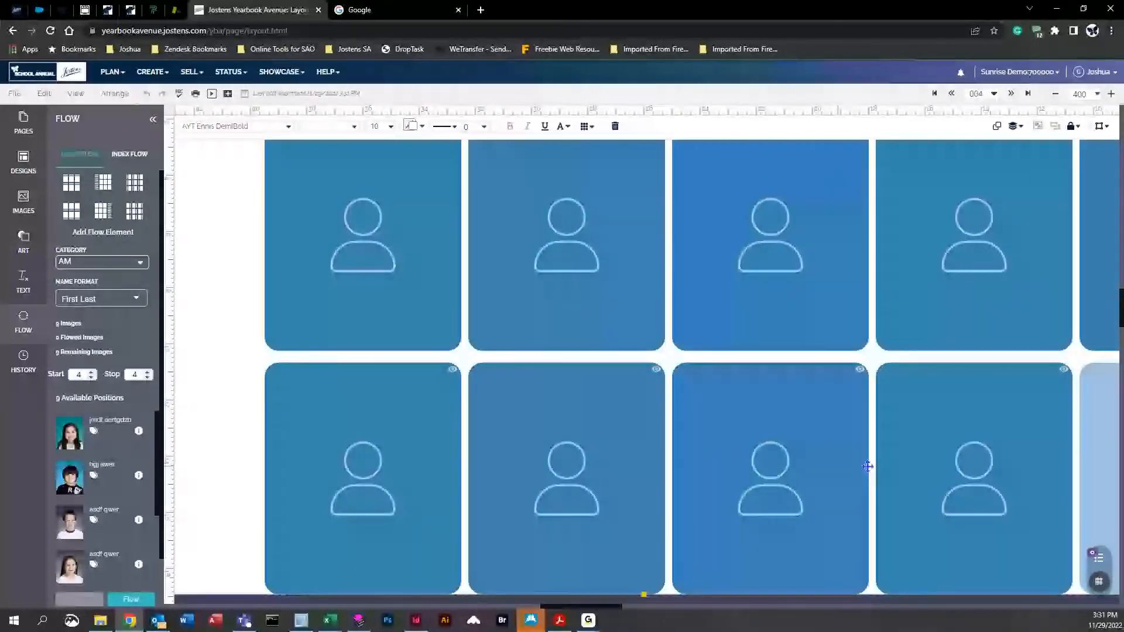
drag(622, 611, 661, 617)
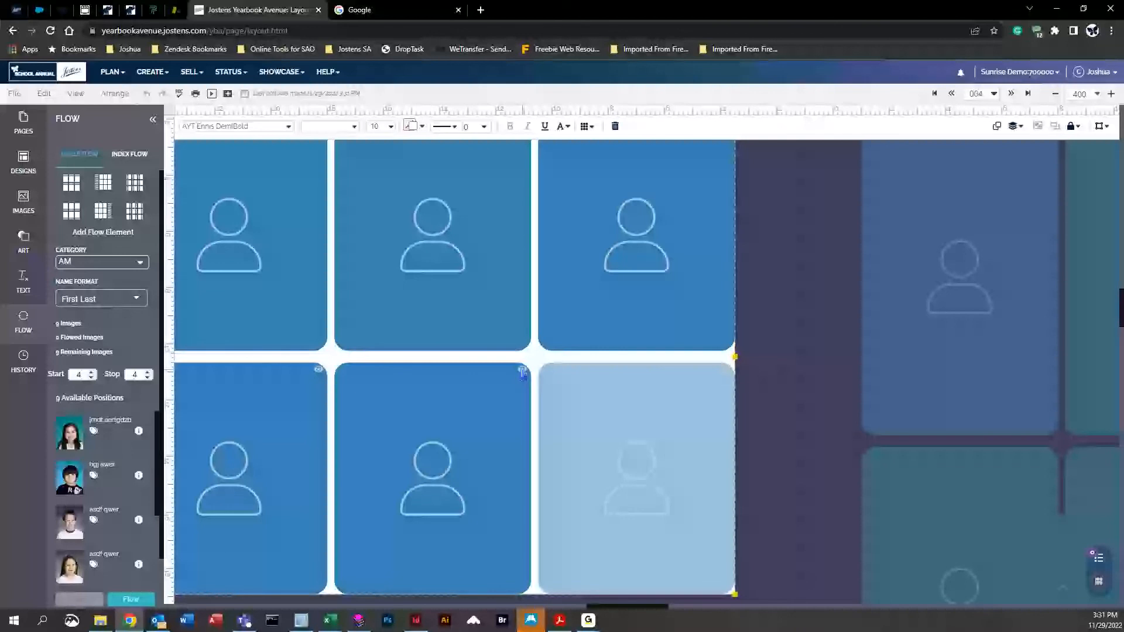
click(522, 371)
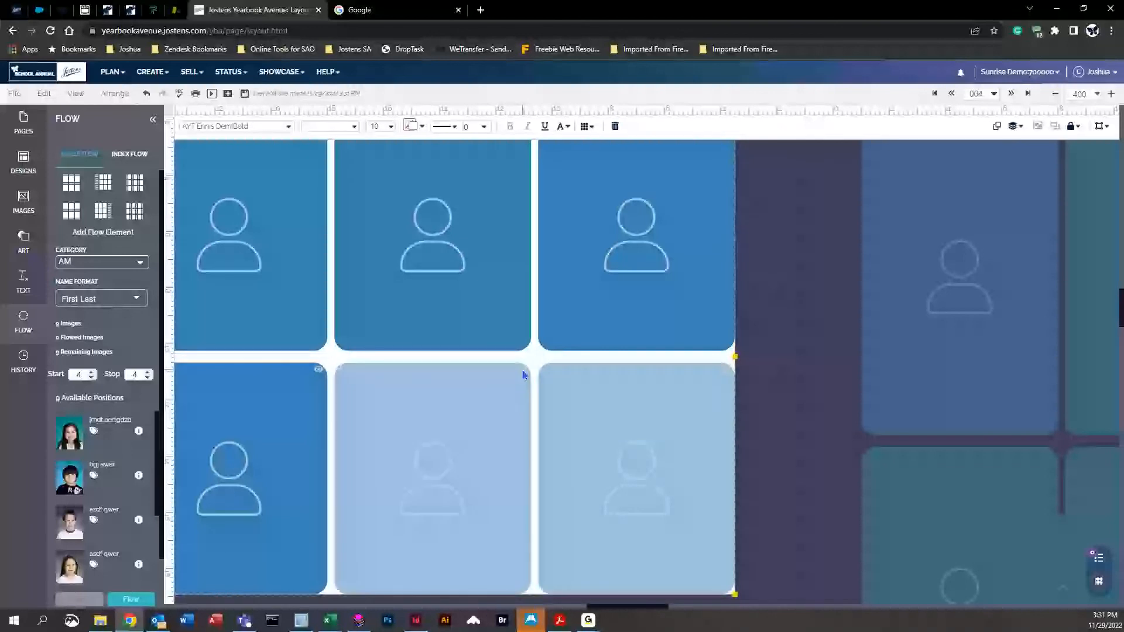
click(523, 371)
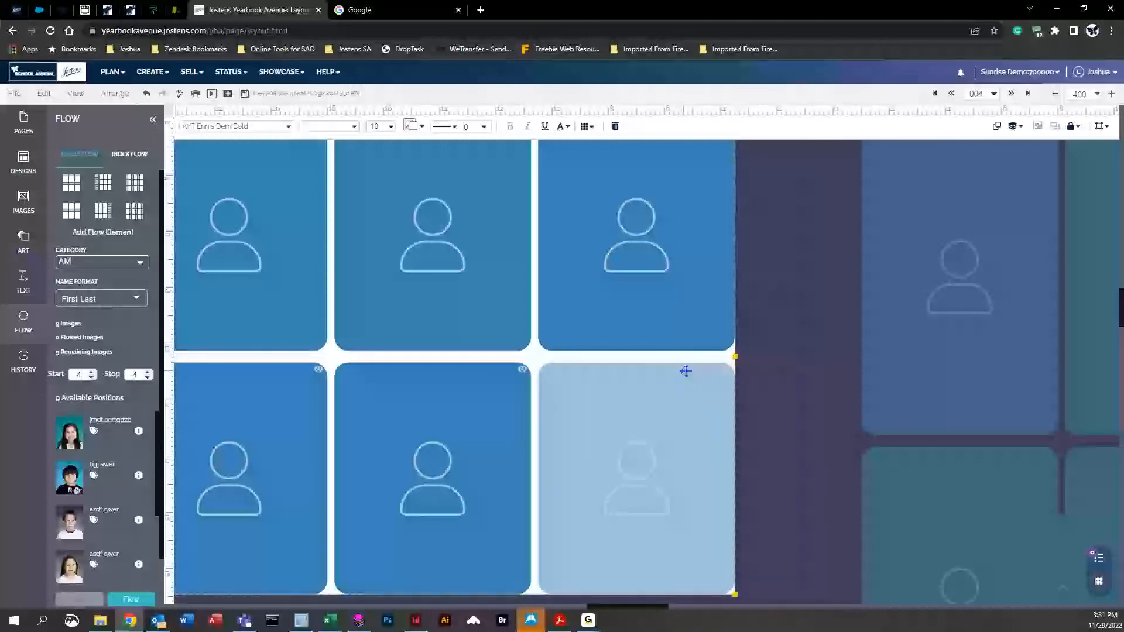
click(726, 372)
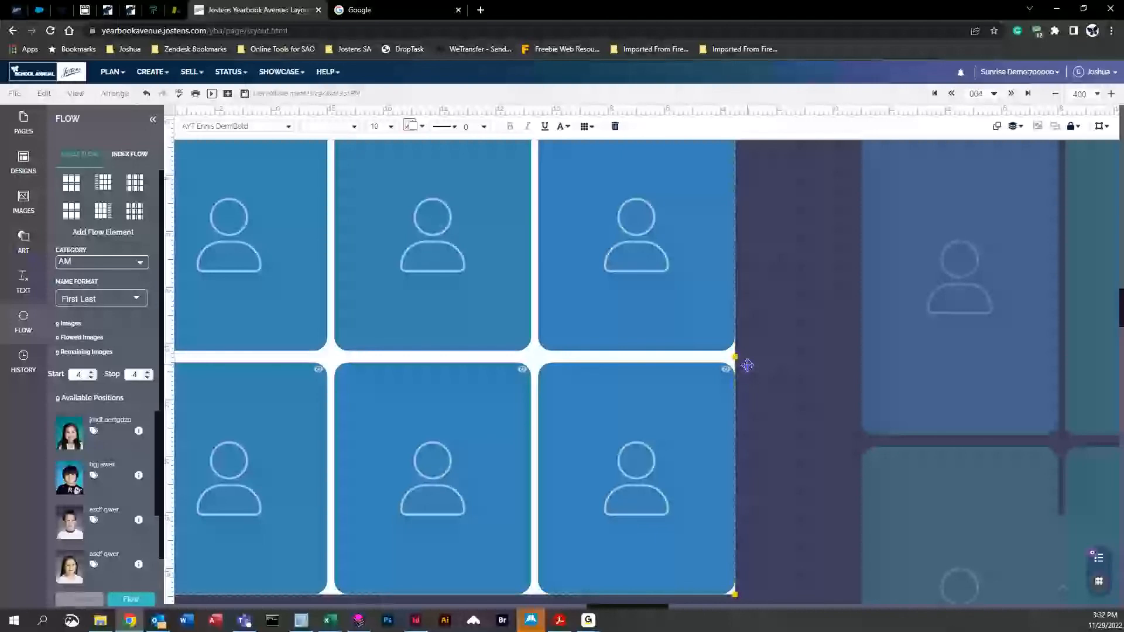
click(994, 95)
click(994, 94)
click(1097, 95)
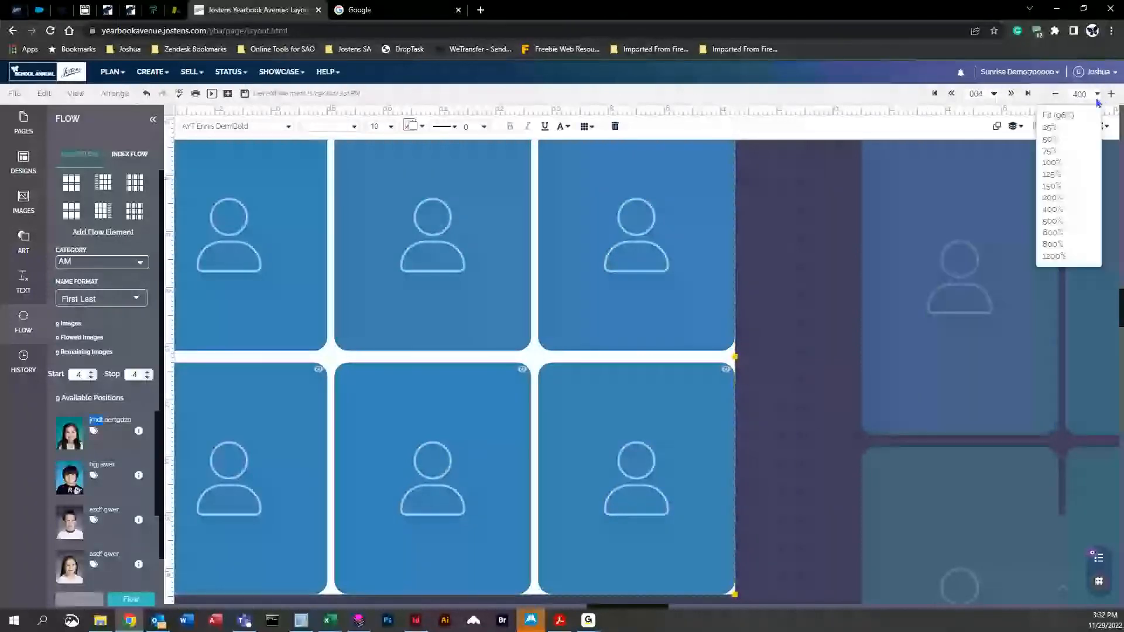
click(1069, 116)
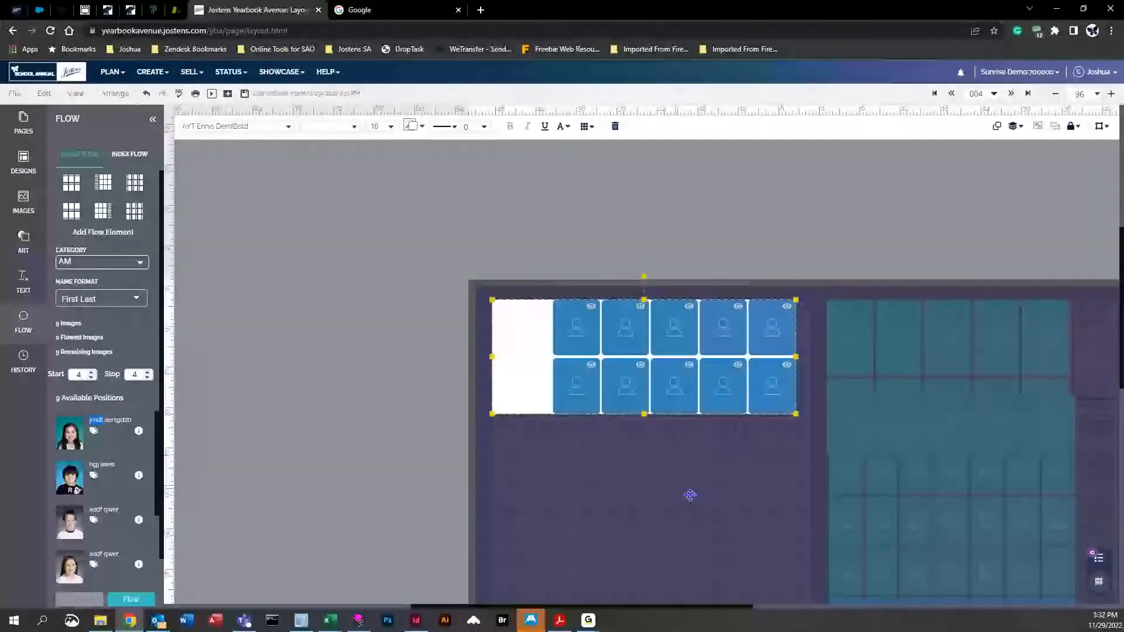
click(720, 556)
drag(704, 608, 778, 612)
scroll(489, 508, down, 3)
scroll(489, 508, down, 4)
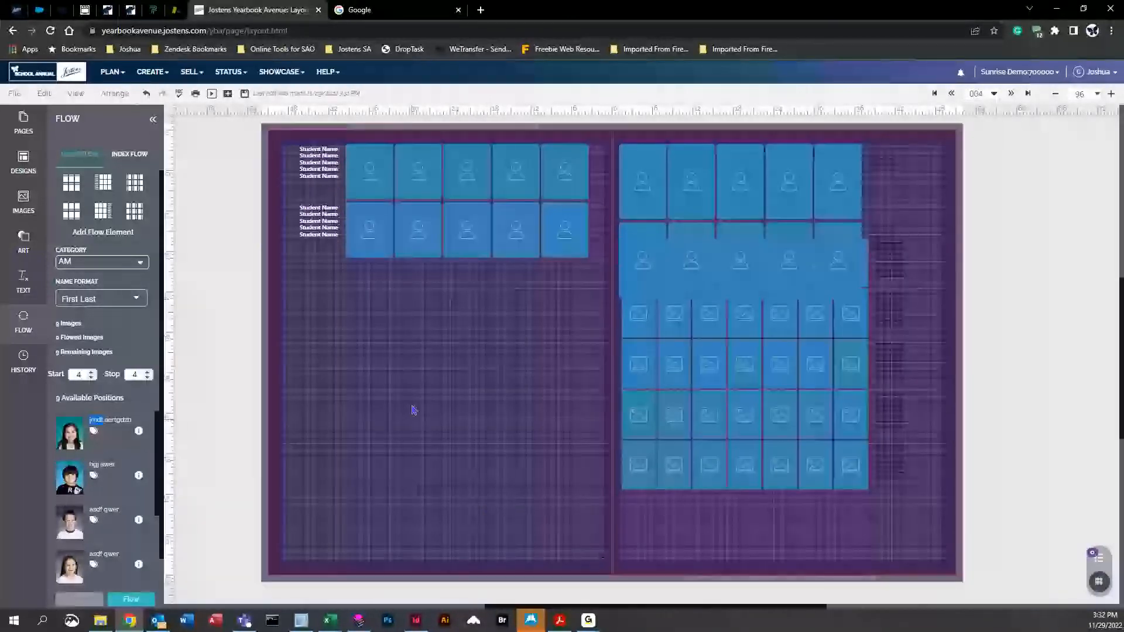
Step: Flow the AM portraits into the page 004 element, saving the page changes first
click(132, 601)
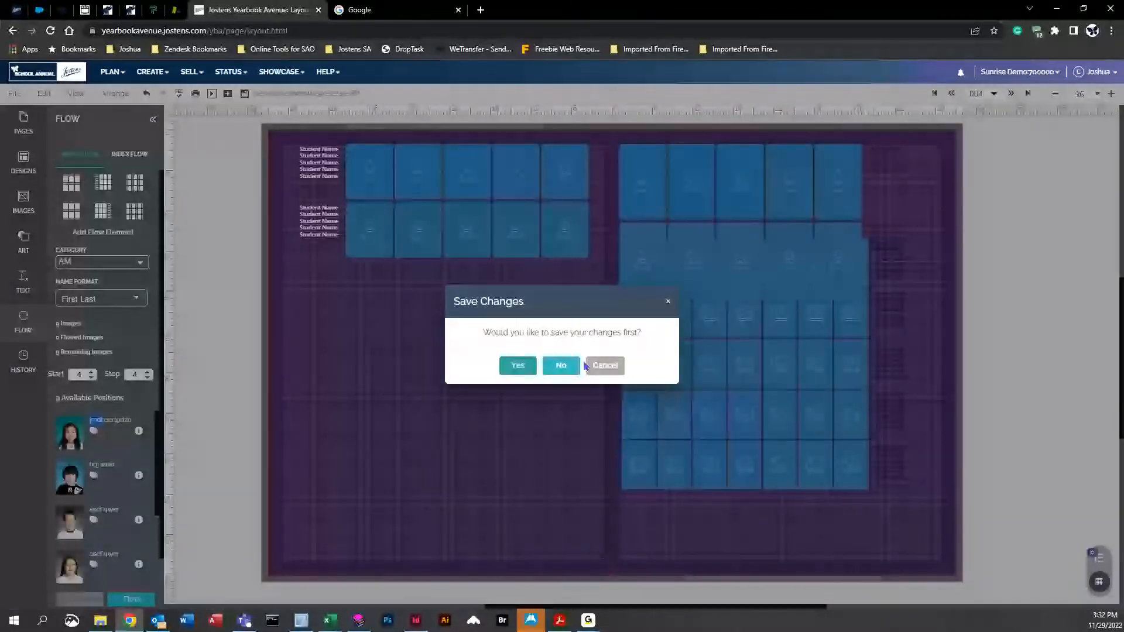
click(518, 366)
scroll(363, 345, up, 1)
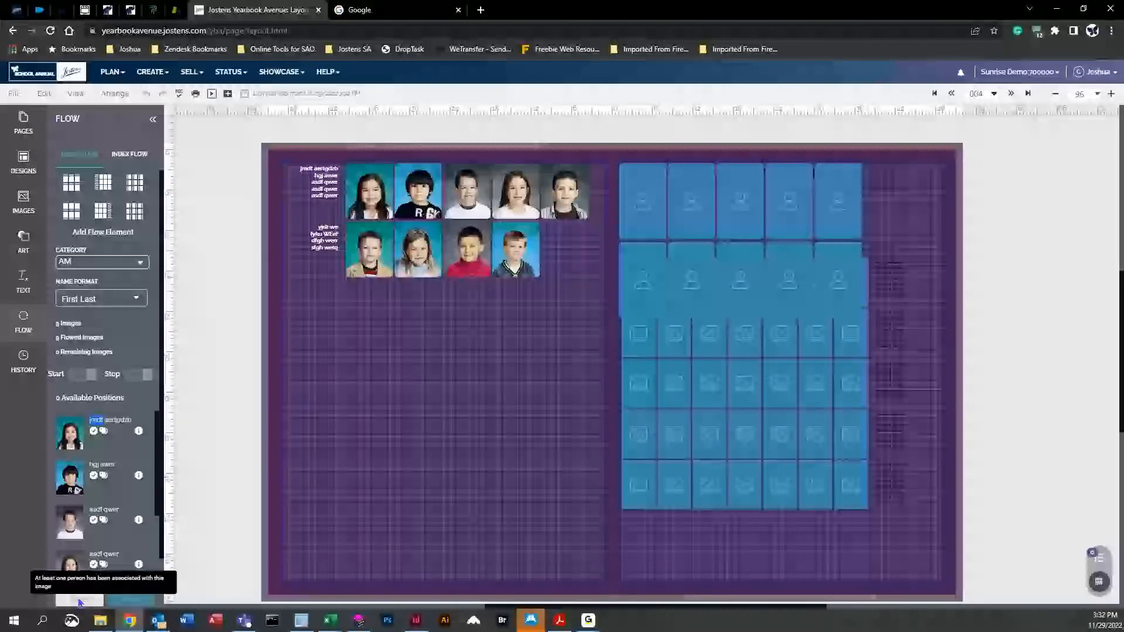
Step: Restore the latest history version of page 004 with empty portrait positions, and unflow the AM portraits
click(22, 364)
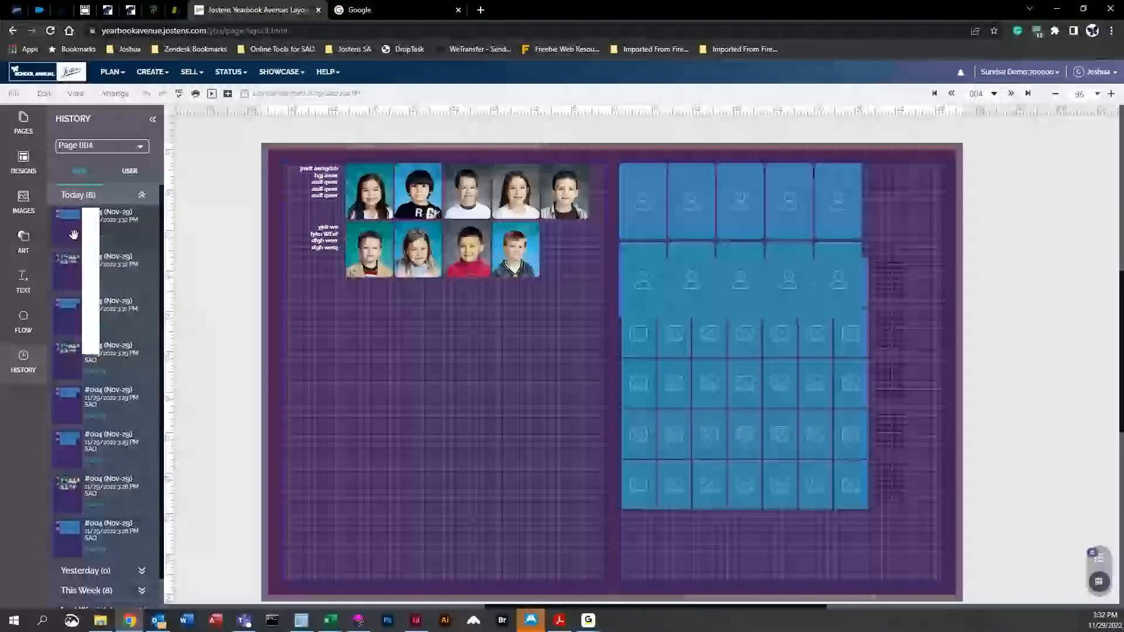
mouse_move(73, 235)
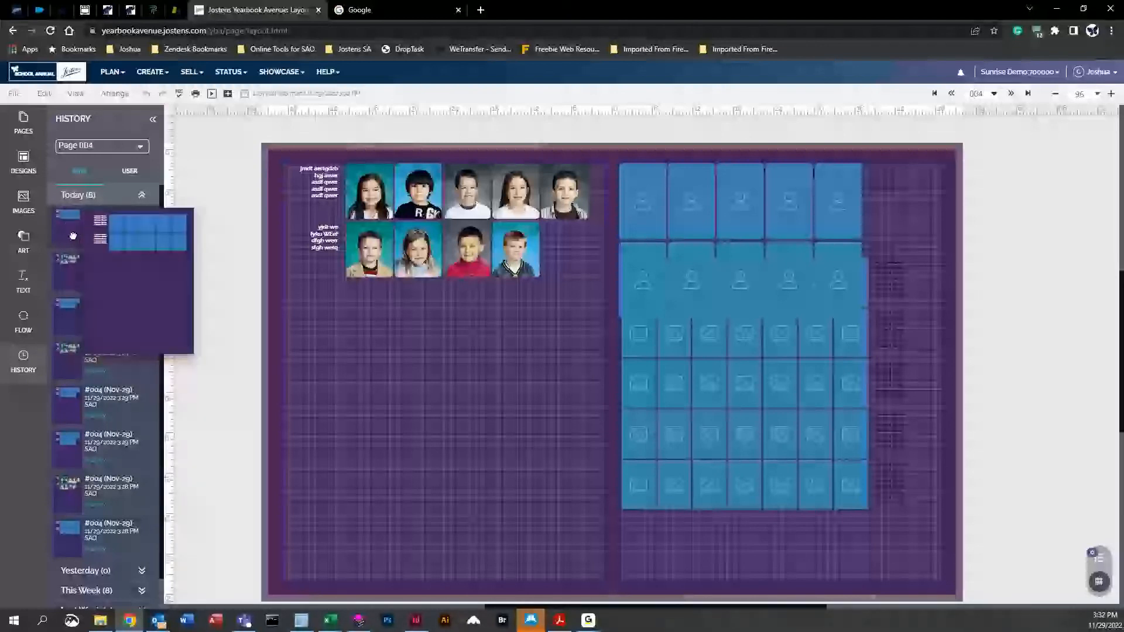
drag(72, 236, 452, 285)
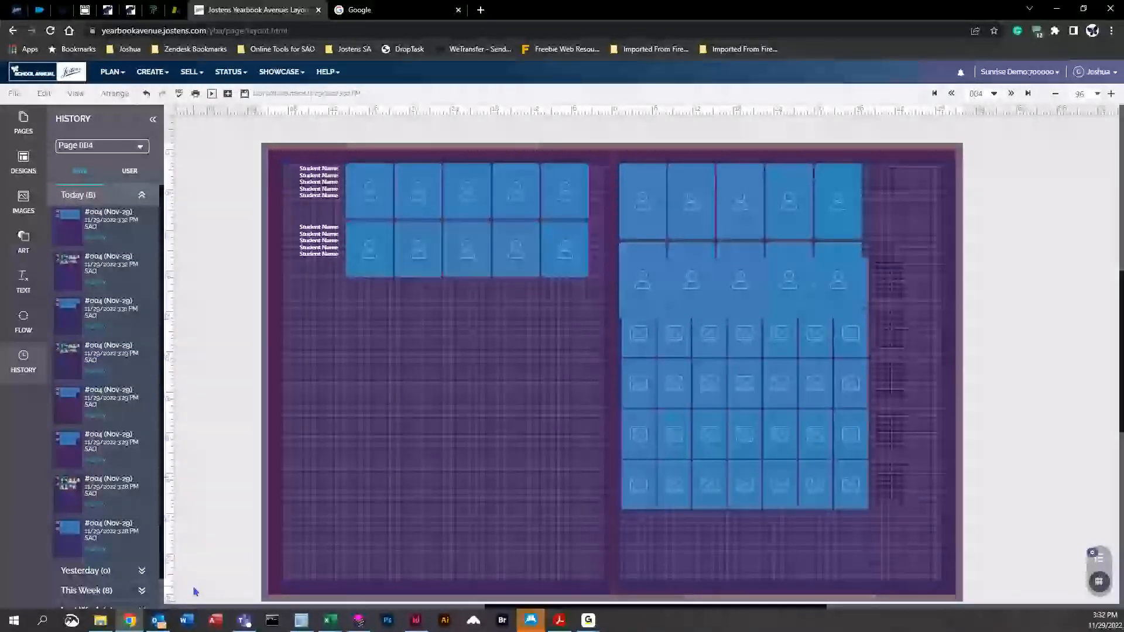
click(32, 323)
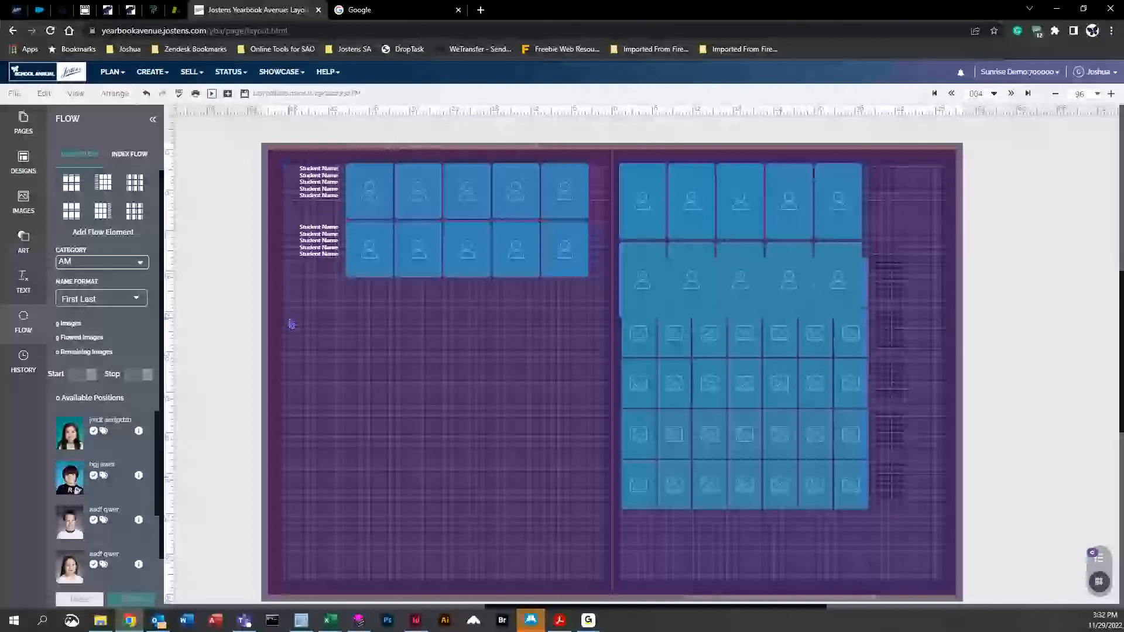
click(88, 601)
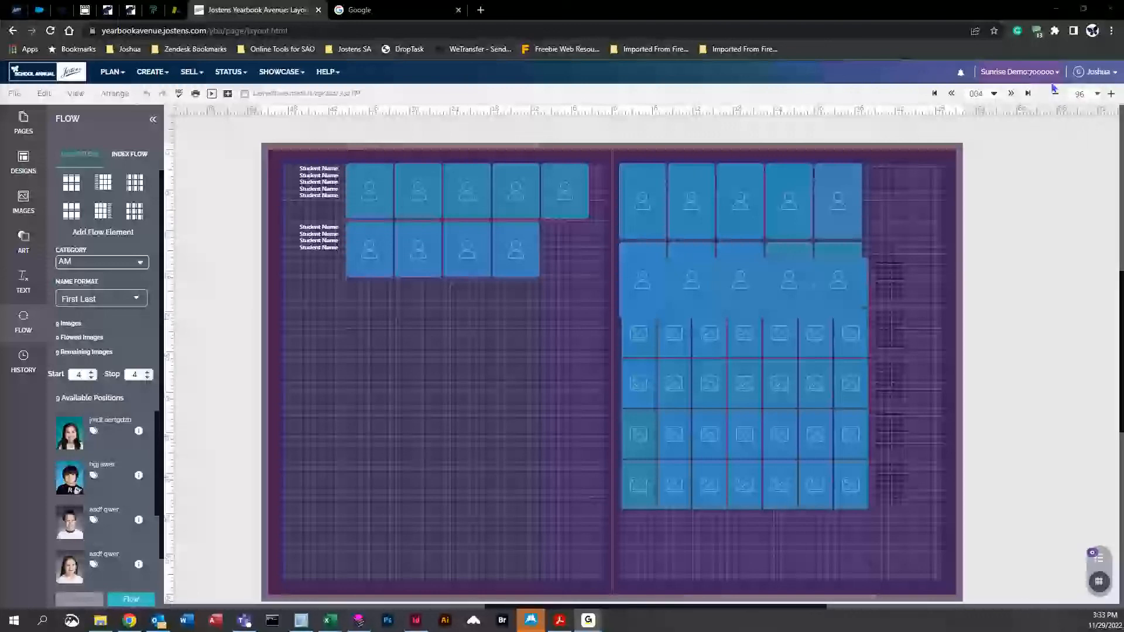
Step: View the page 004 spread at 150% zoom and return it to the fit view
click(1098, 95)
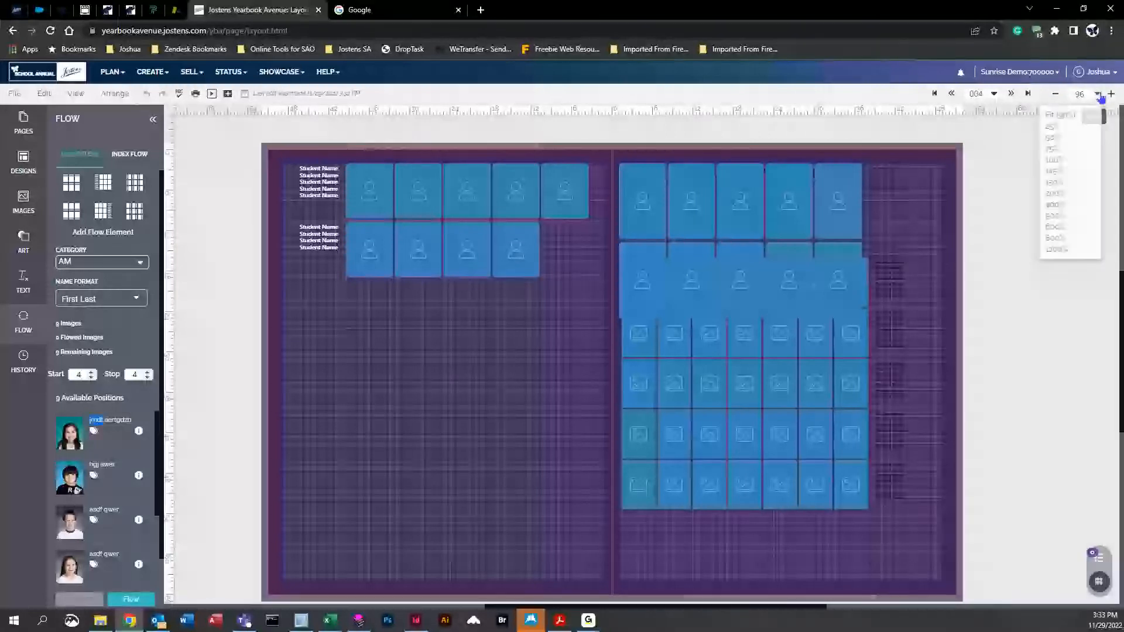
click(1065, 187)
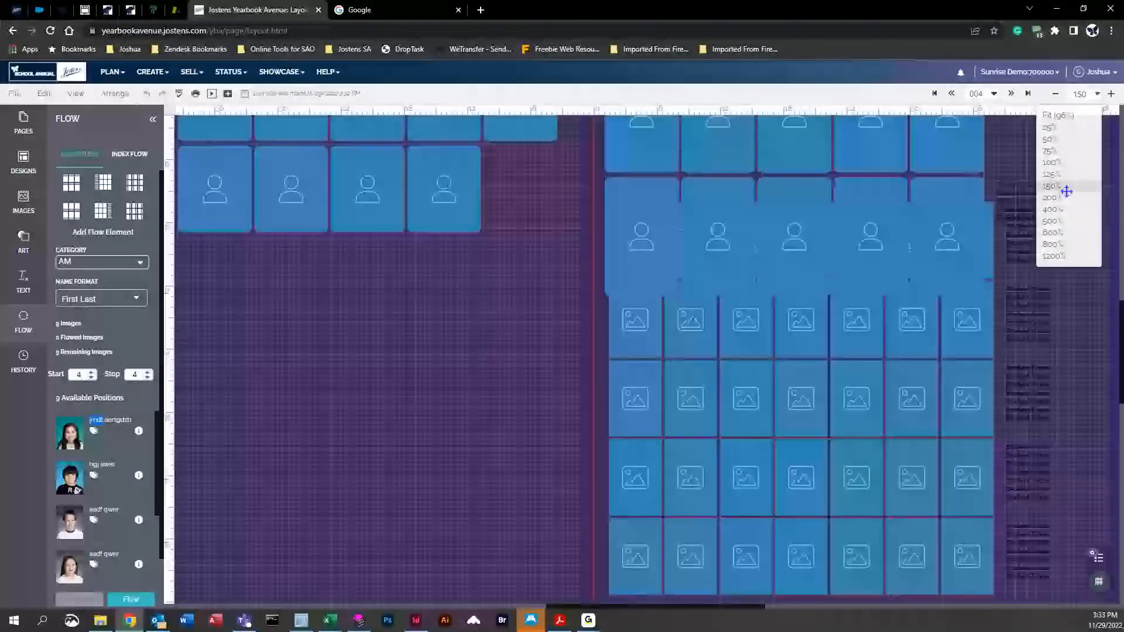
click(1089, 103)
click(1057, 115)
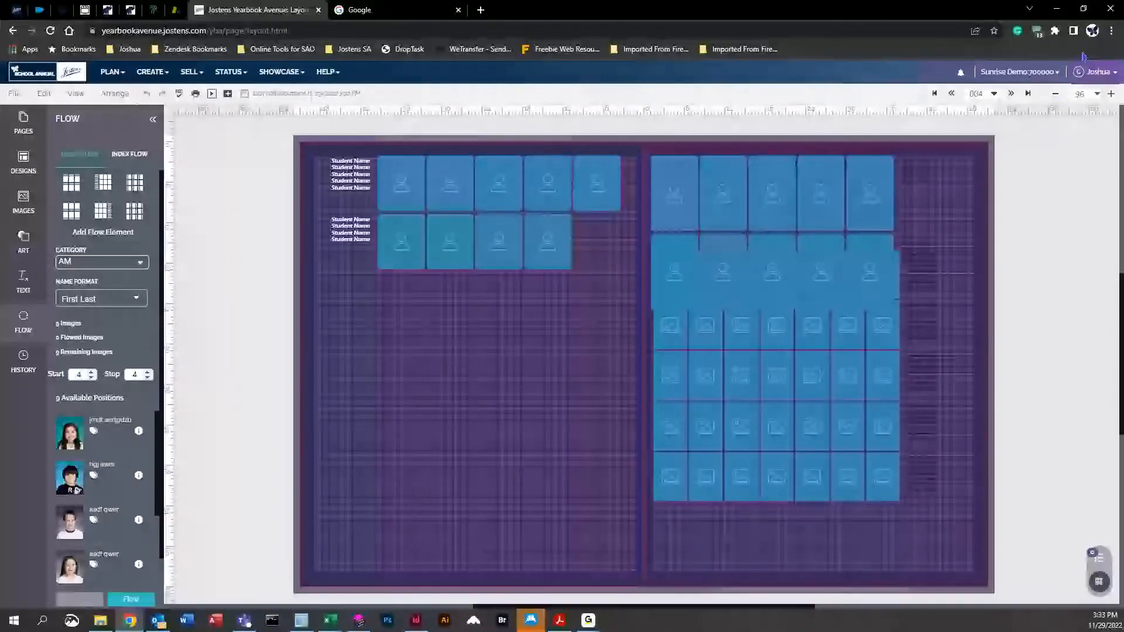
Step: Enlarge the browser zoom to 125% and review the flow settings and available portraits at that size
click(1111, 30)
click(1076, 139)
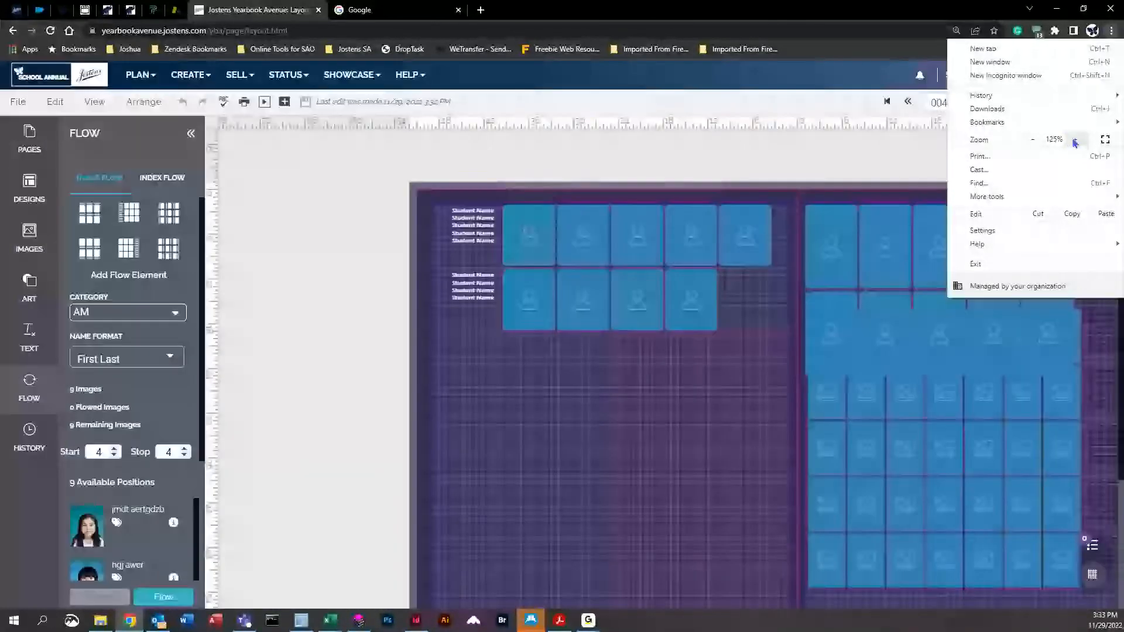
click(1076, 139)
click(221, 497)
scroll(126, 498, down, 1)
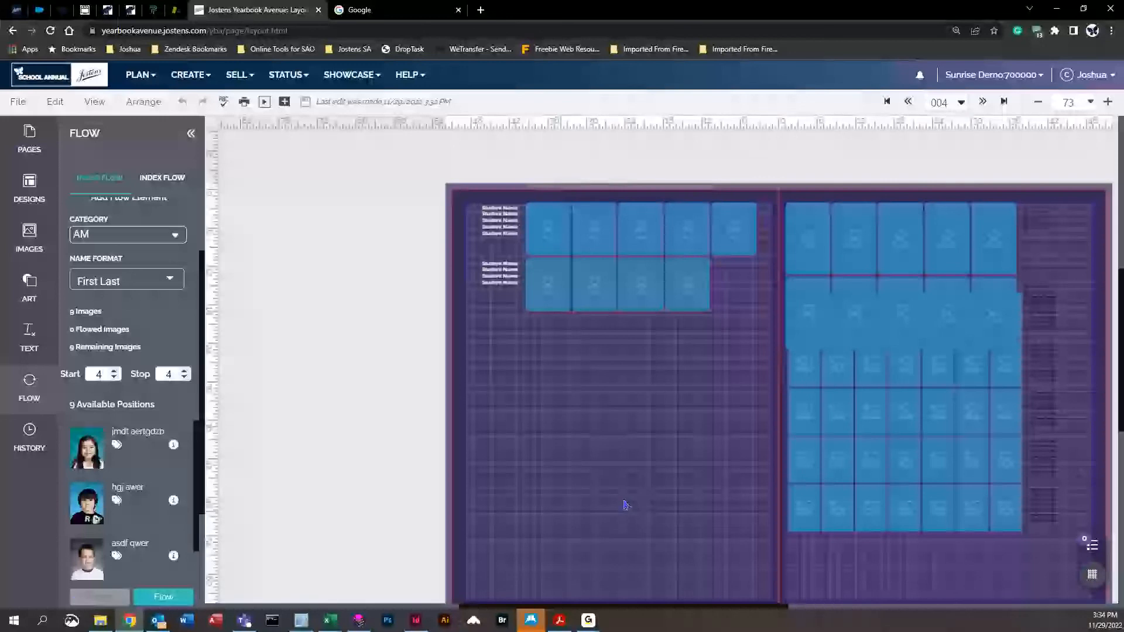
Step: Reset the browser zoom to its default and fit the page 004 spread in the view
click(956, 30)
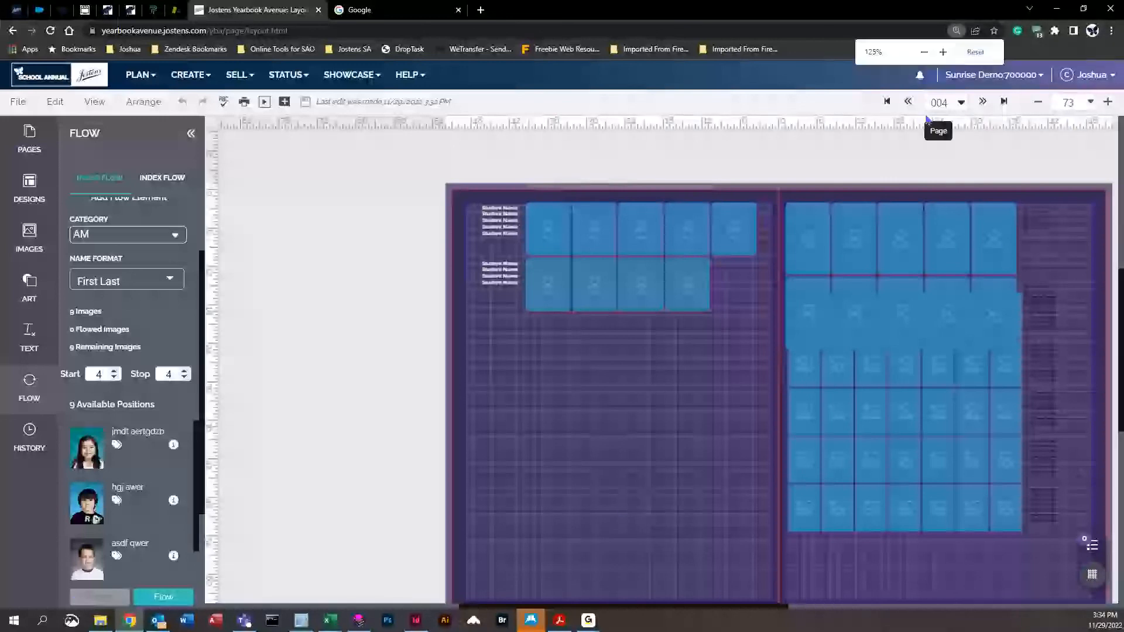
click(975, 54)
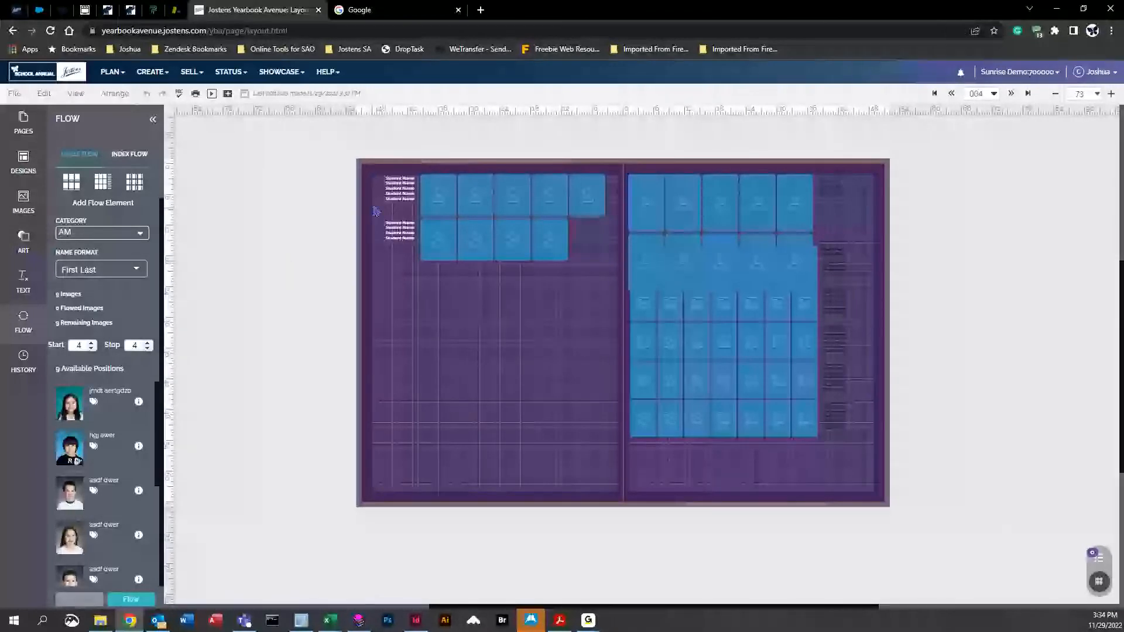
scroll(291, 336, up, 1)
click(1096, 94)
click(1079, 112)
click(1097, 94)
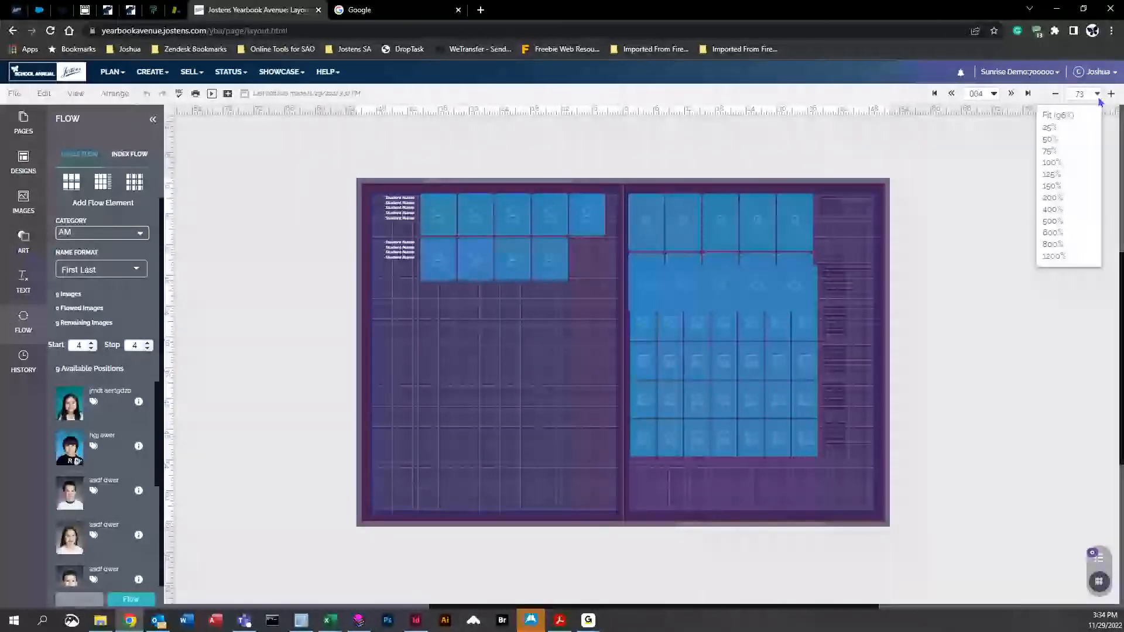
click(1078, 114)
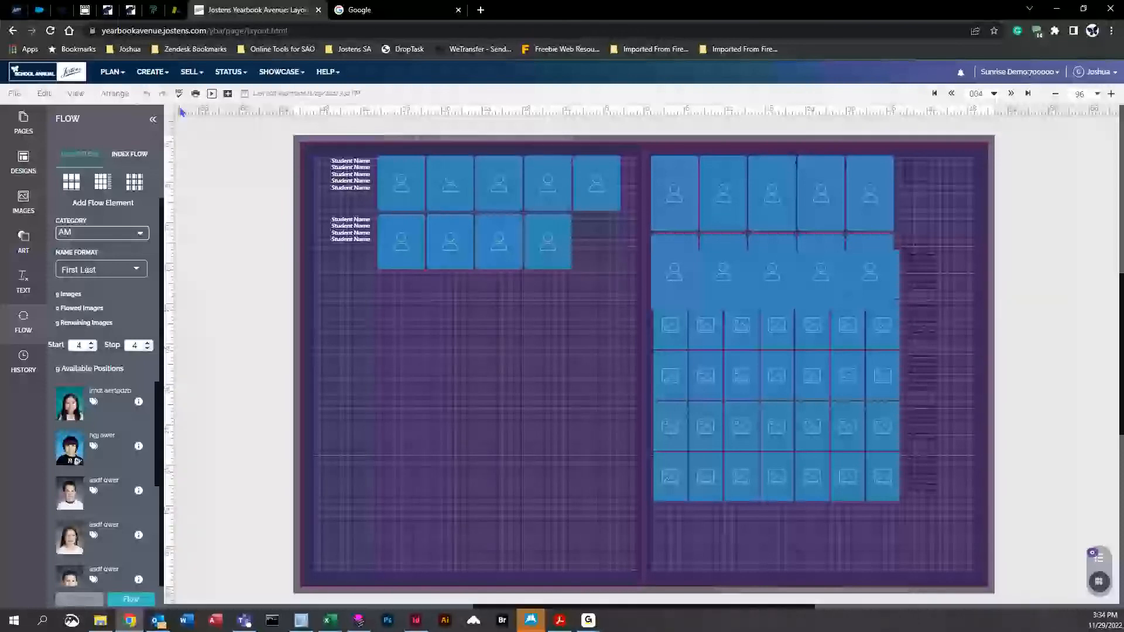
Step: Open the Image Library, dismiss the welcome notice and select the teacher's portrait in the Dohl-3 folder
click(152, 71)
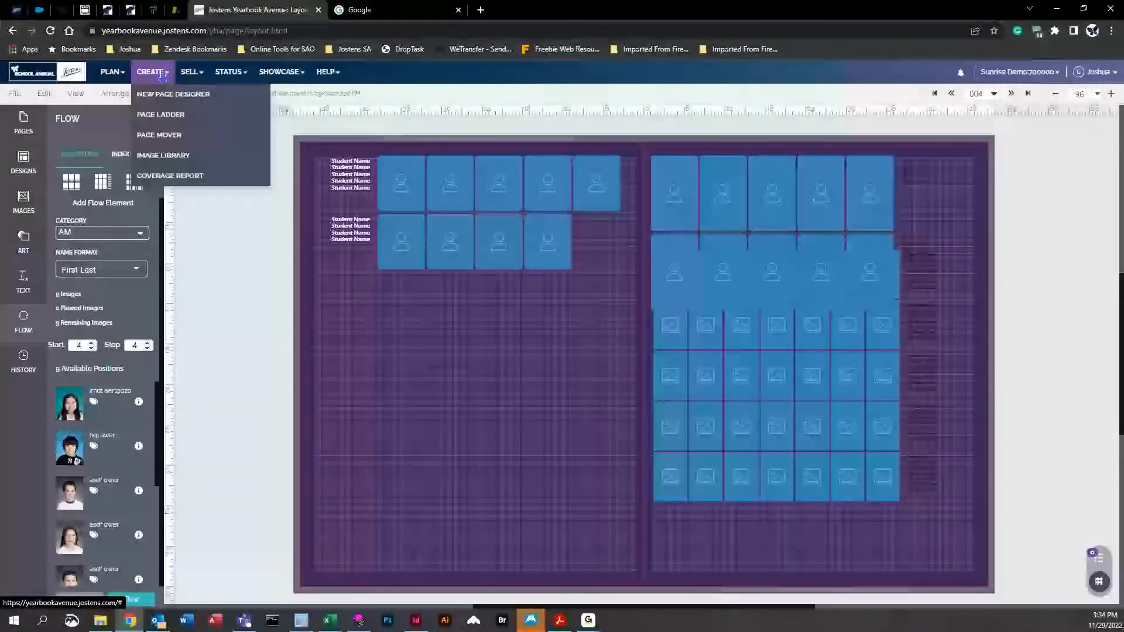
click(185, 166)
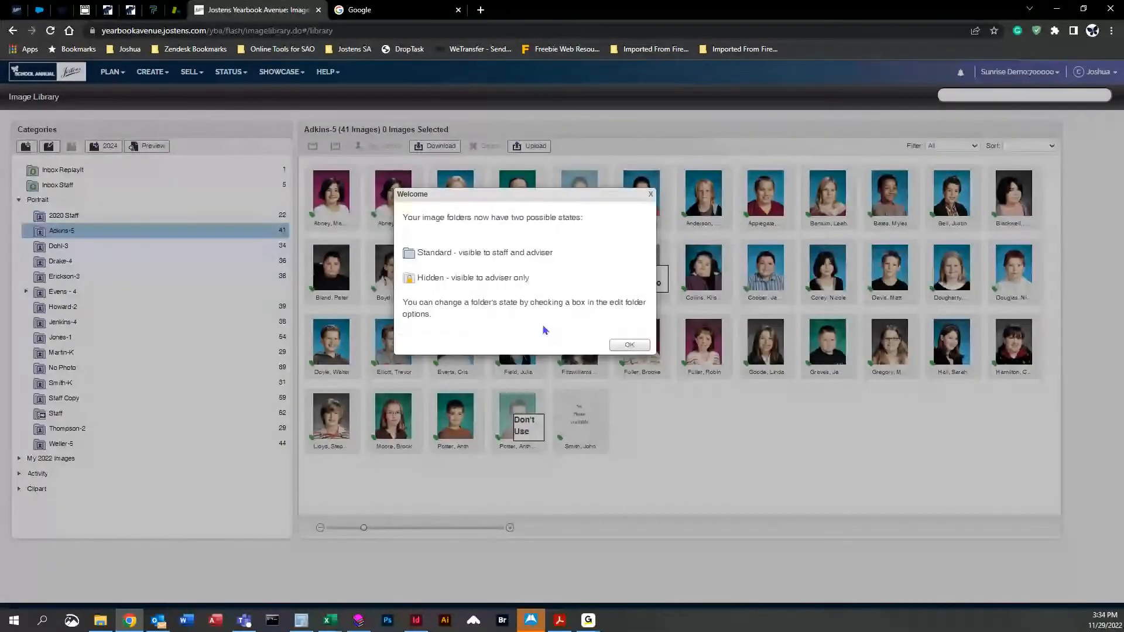
click(629, 345)
click(150, 245)
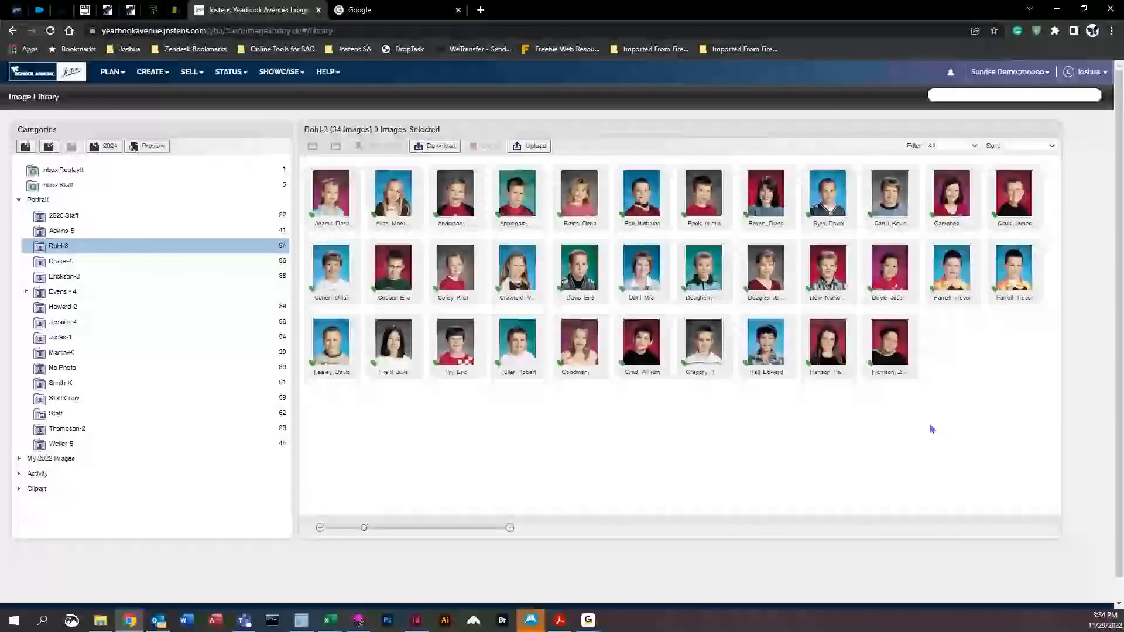
drag(649, 274, 410, 417)
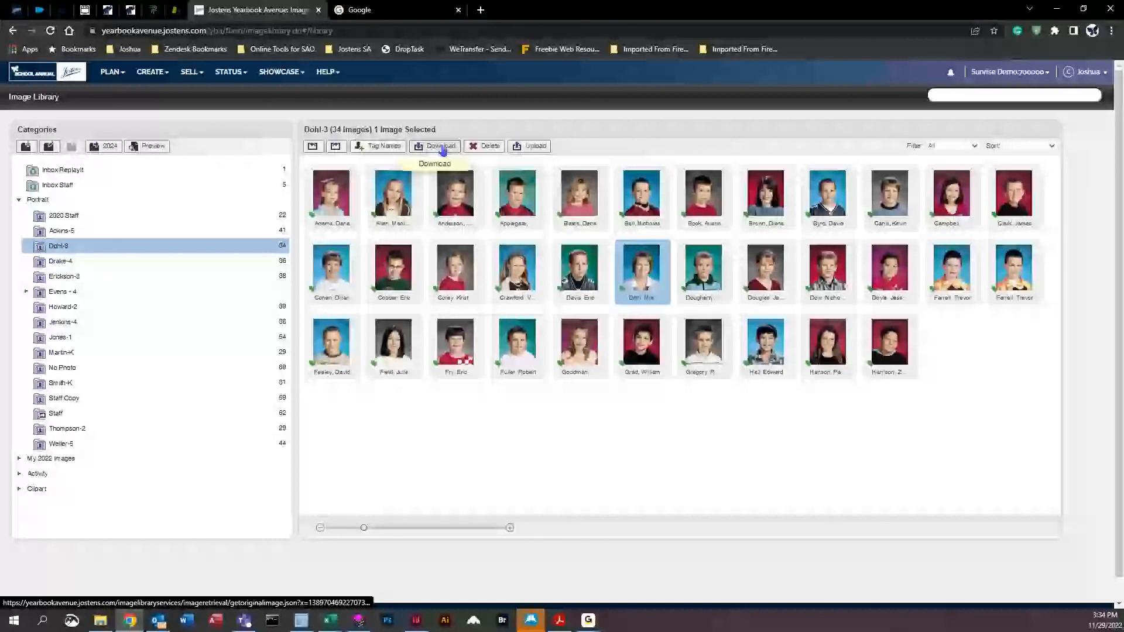
Step: Switch to the Adkins-5 portrait folder and view its image upload options
drag(188, 233, 223, 251)
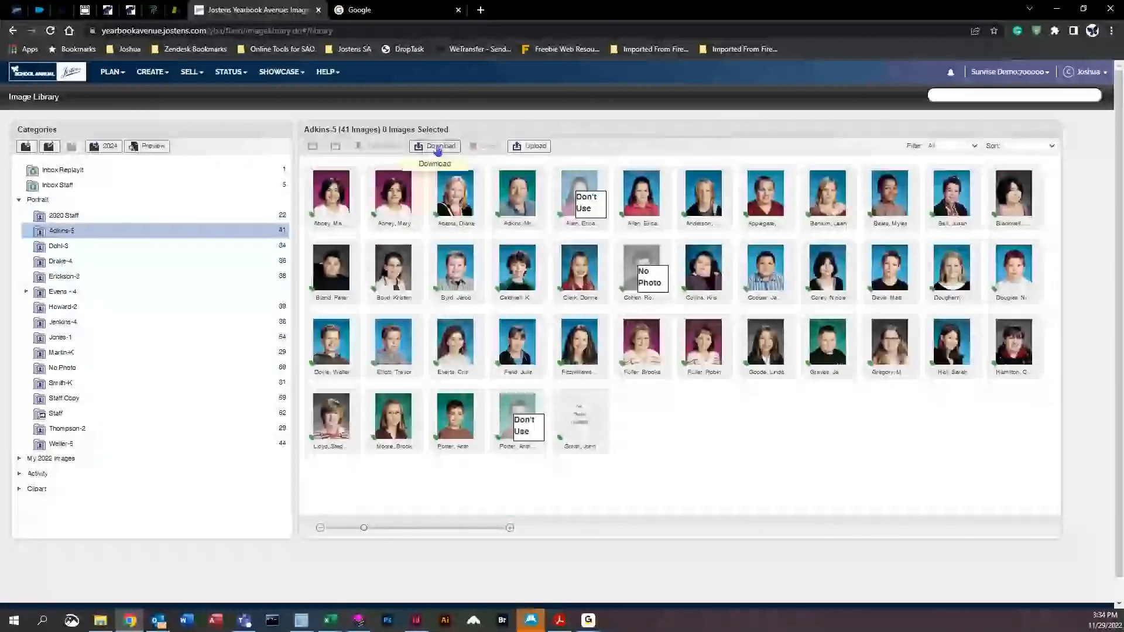
click(528, 145)
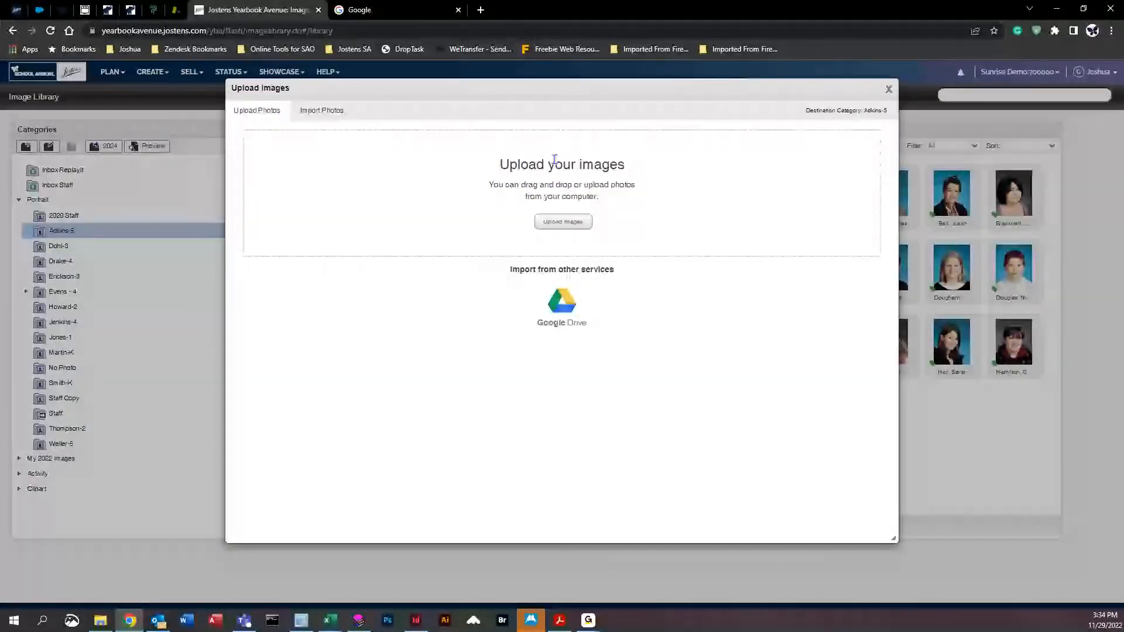
click(887, 89)
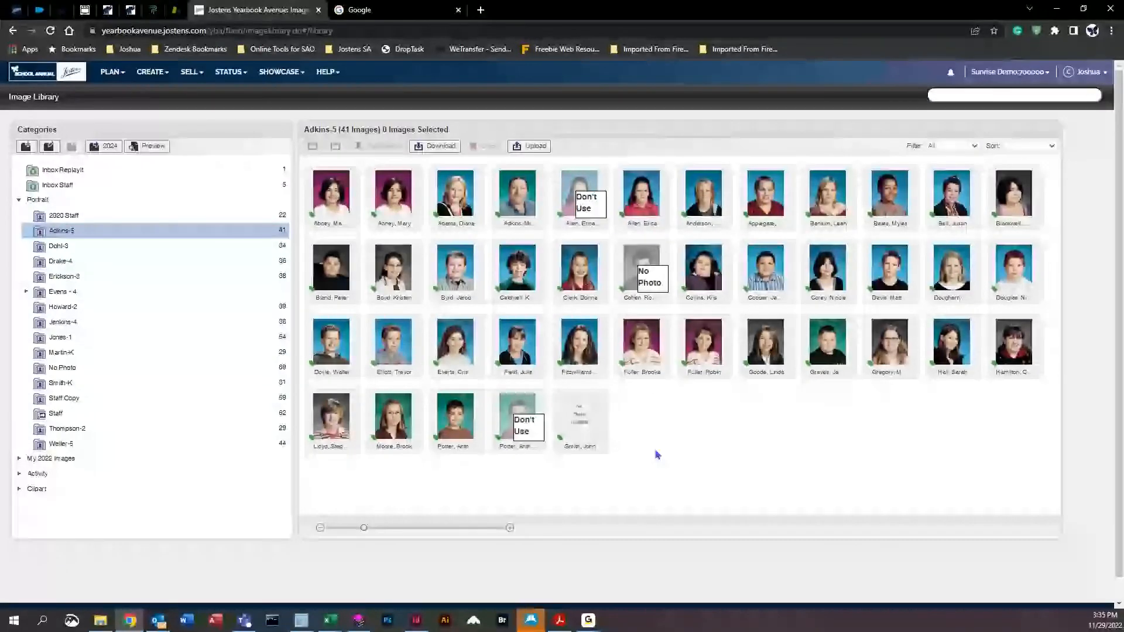
Step: Examine the name tag of the fourth portrait in the Adkins-5 folder
click(524, 208)
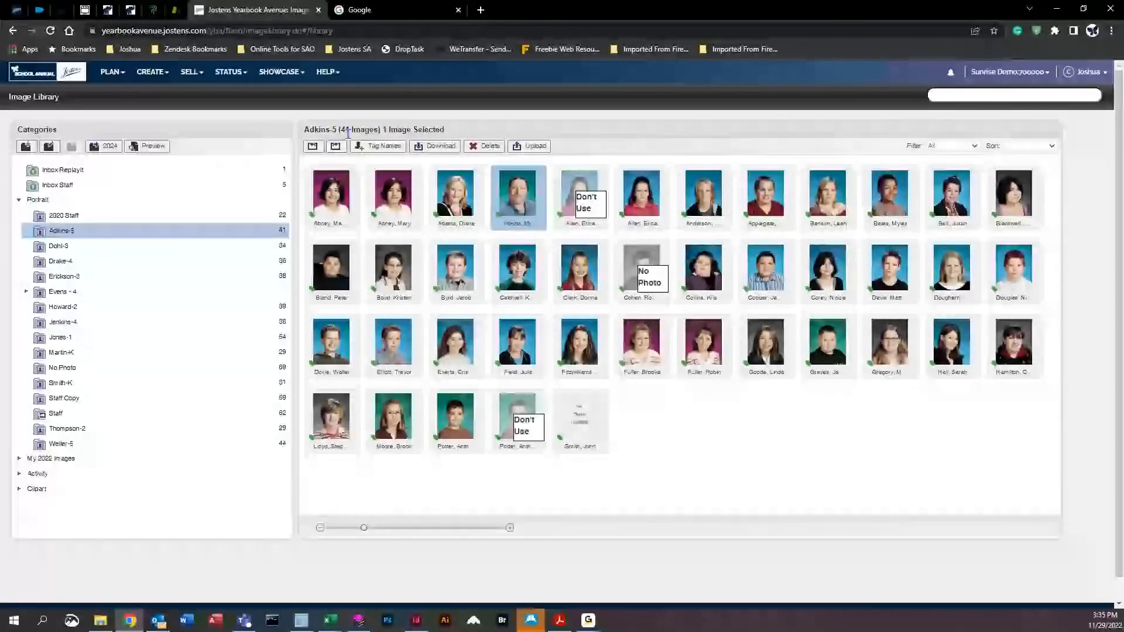
click(374, 147)
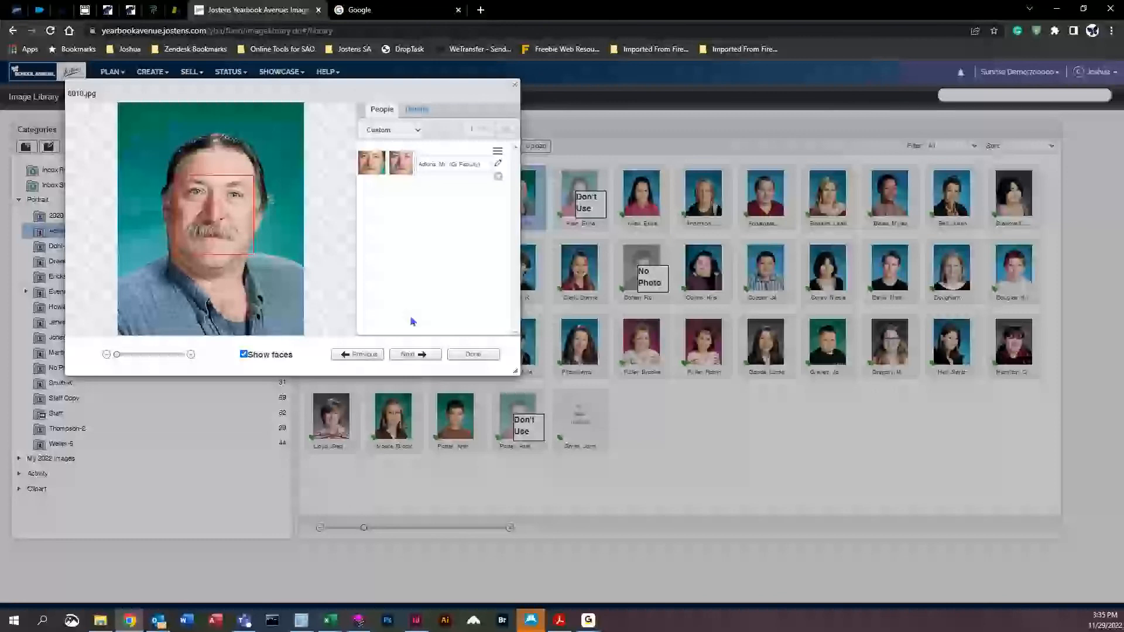
click(472, 355)
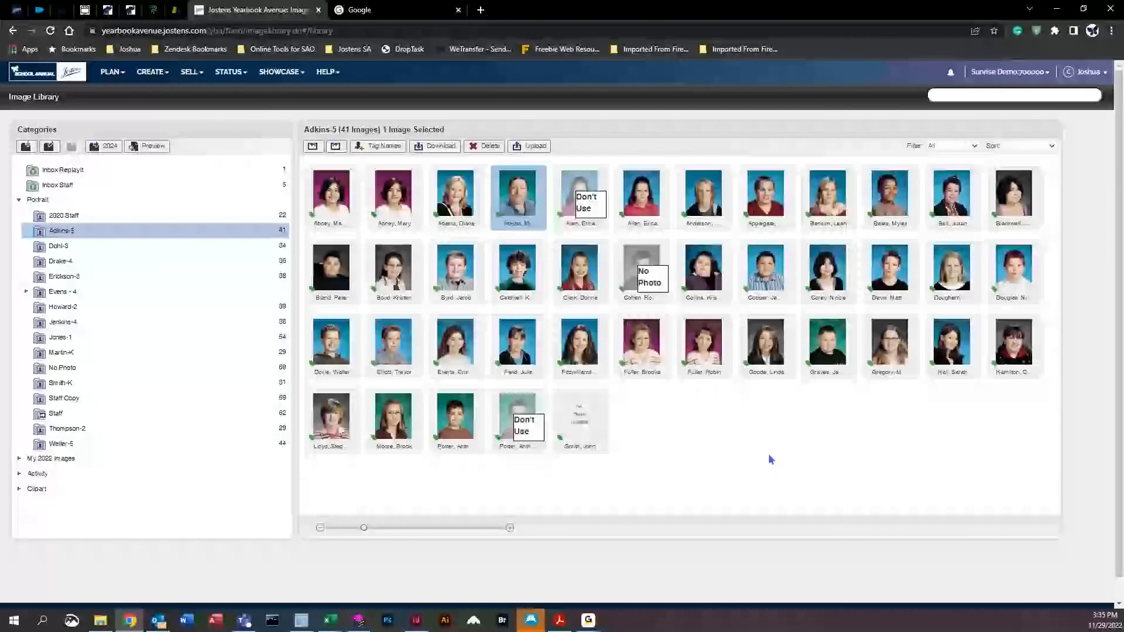
Step: Move the sixth portrait in the second row of the Staff Copy folder into Adkins-5 and select it there
click(141, 404)
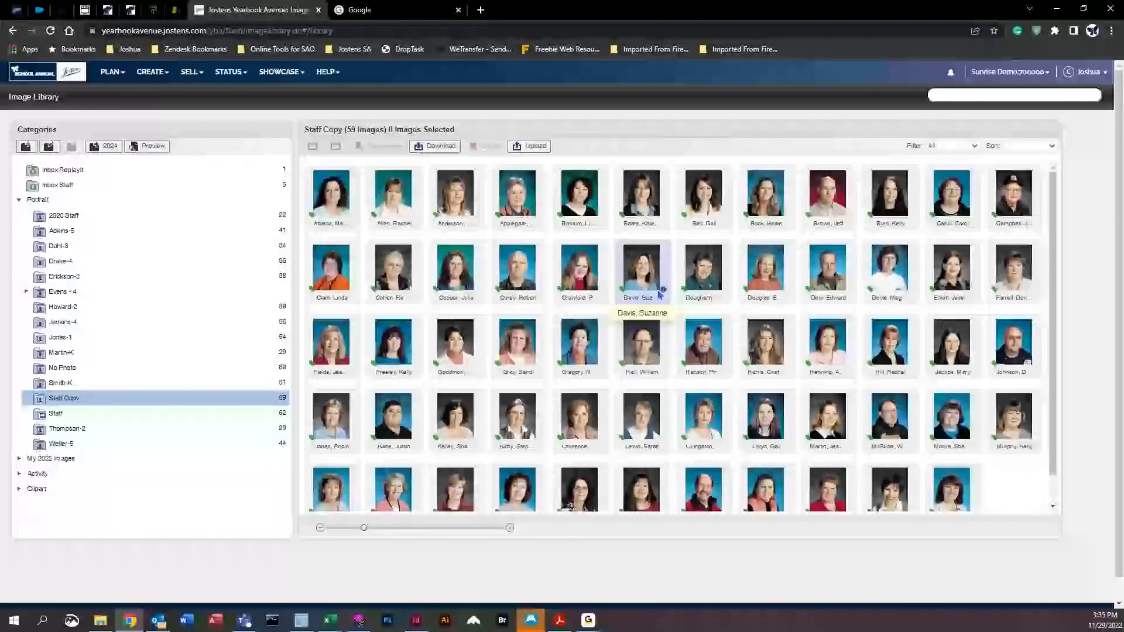
drag(660, 294, 110, 242)
click(110, 240)
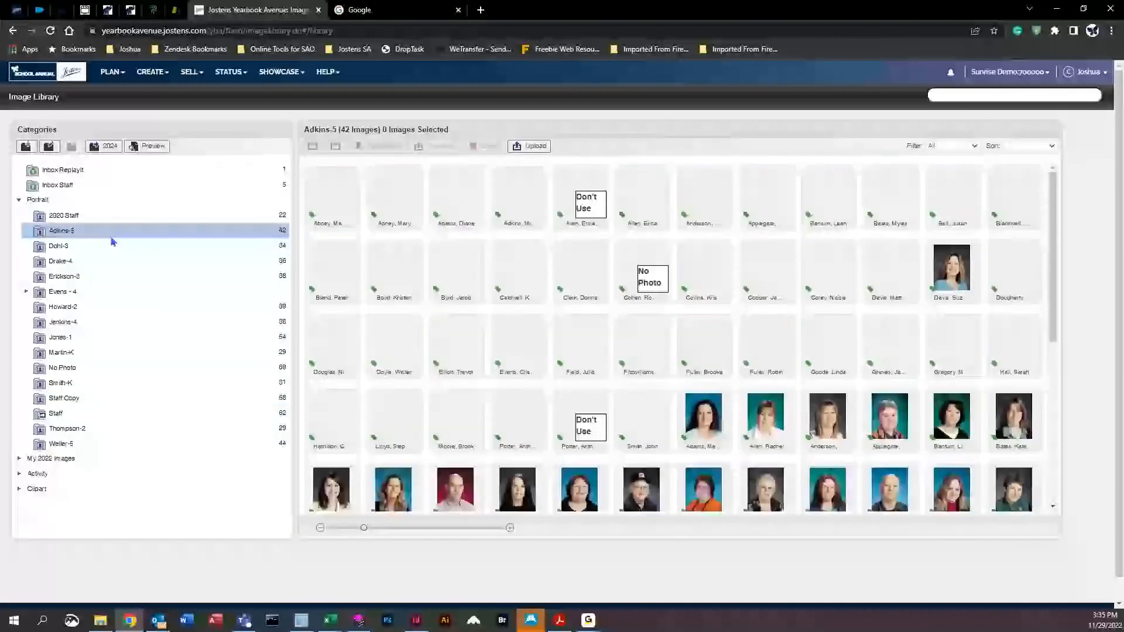
drag(953, 275, 804, 421)
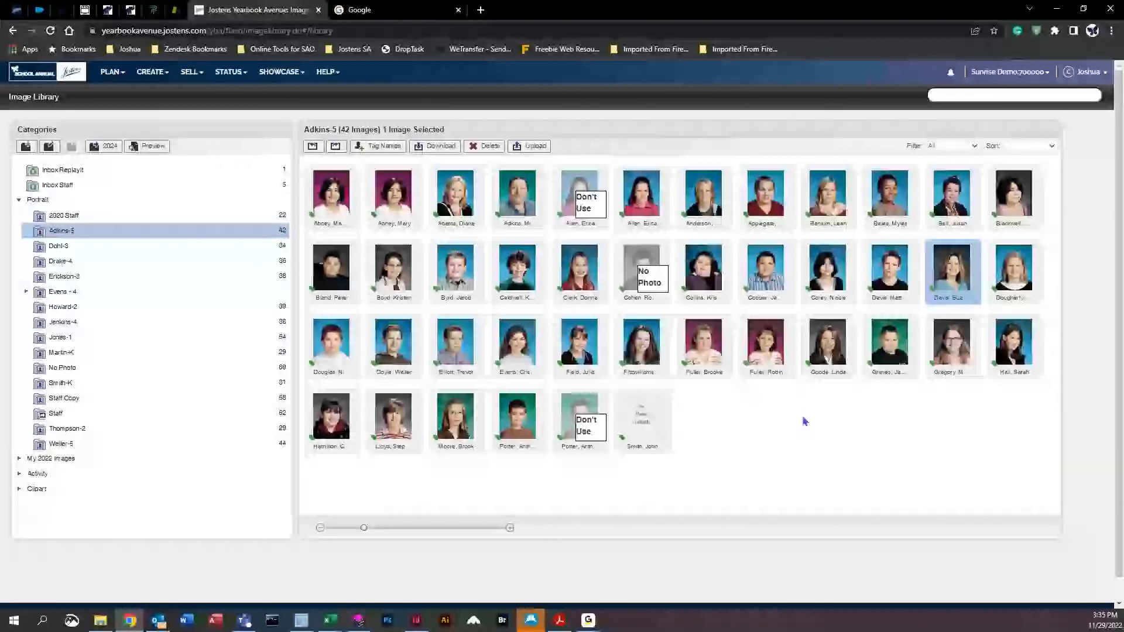